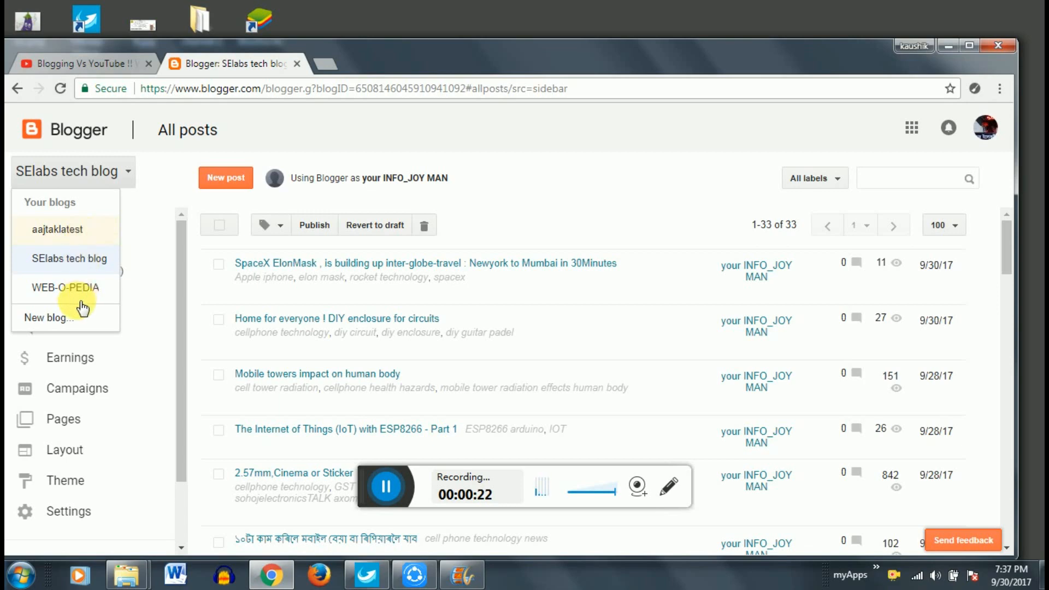
- Start creating a new blog and enter mycircuit88 as its title
click(70, 315)
click(468, 188)
text(mey)
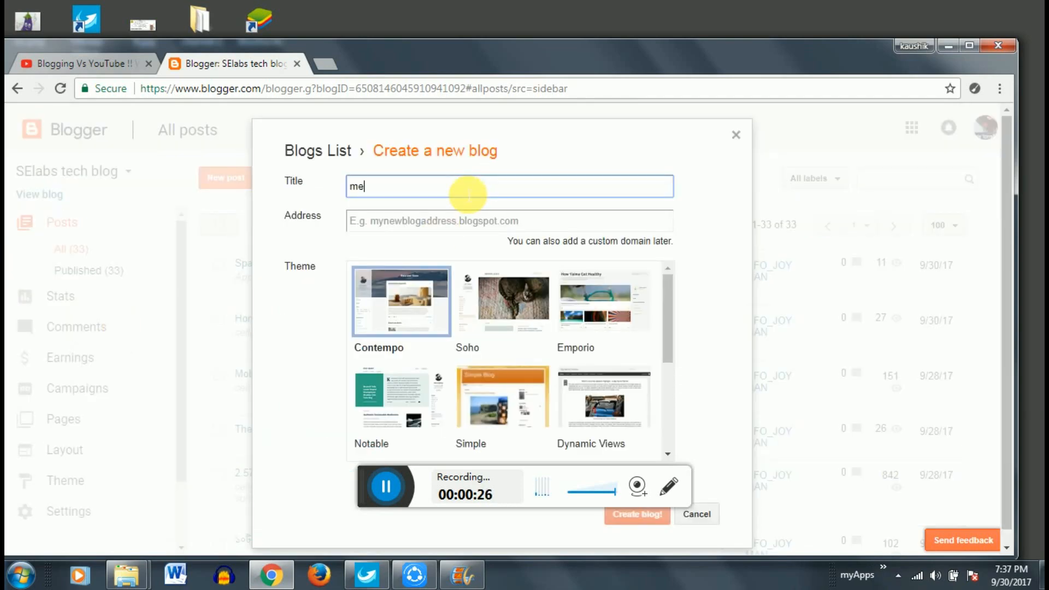
key(BackSpace)
key(BackSpace)
text(ycircuit88)
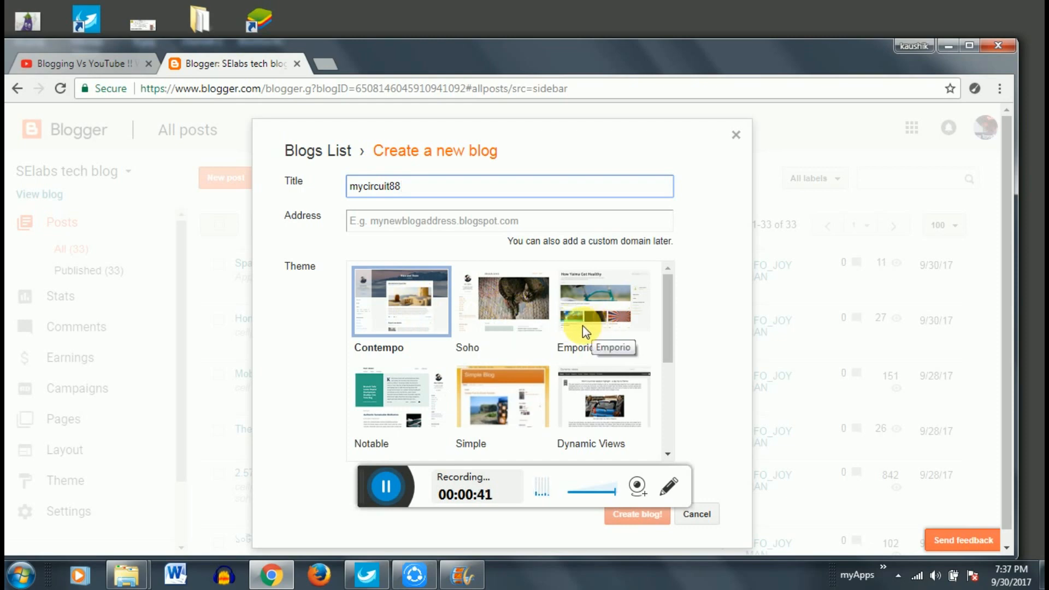
- Choose the Simple theme for the new blog
drag(667, 355, 668, 375)
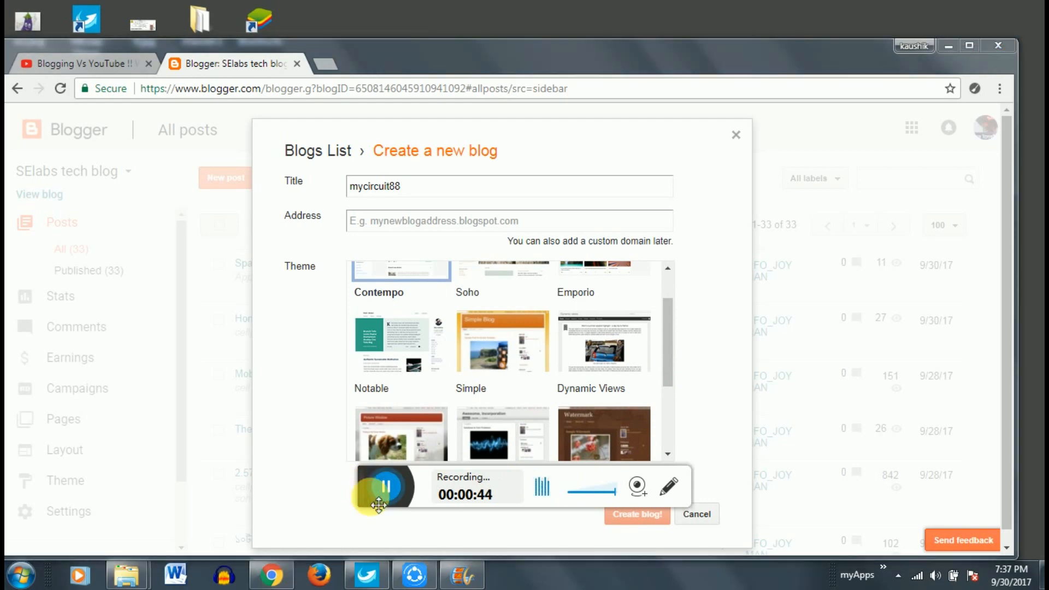
drag(374, 484, 590, 533)
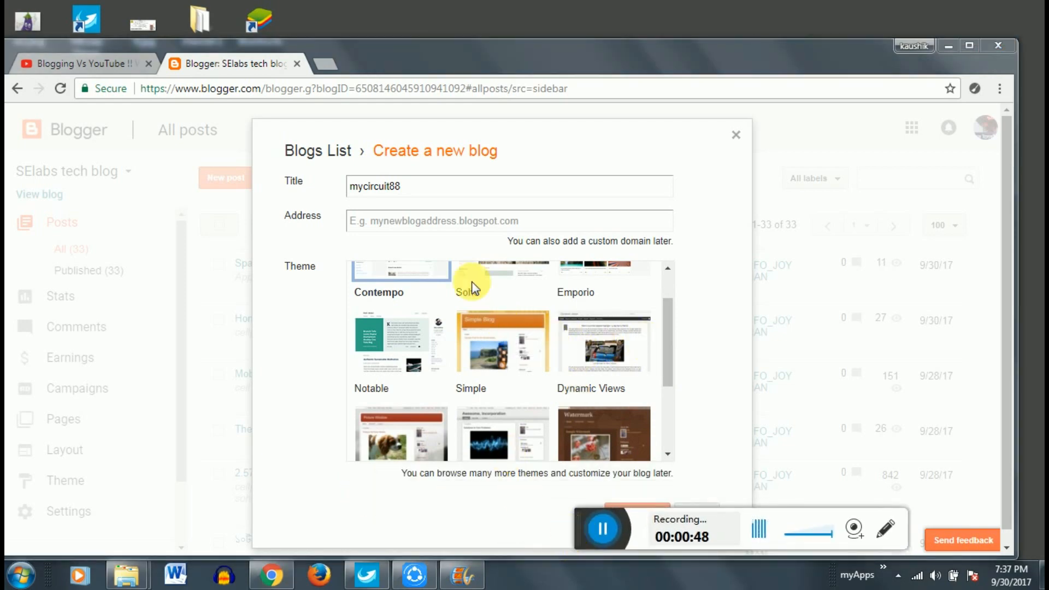
click(513, 362)
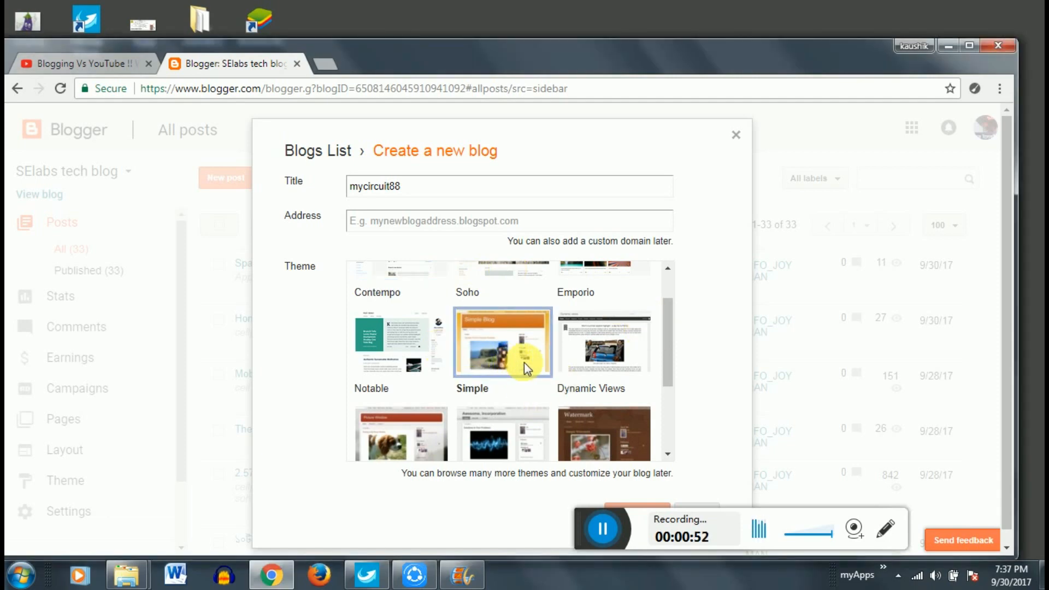
scroll(552, 360, up, 1)
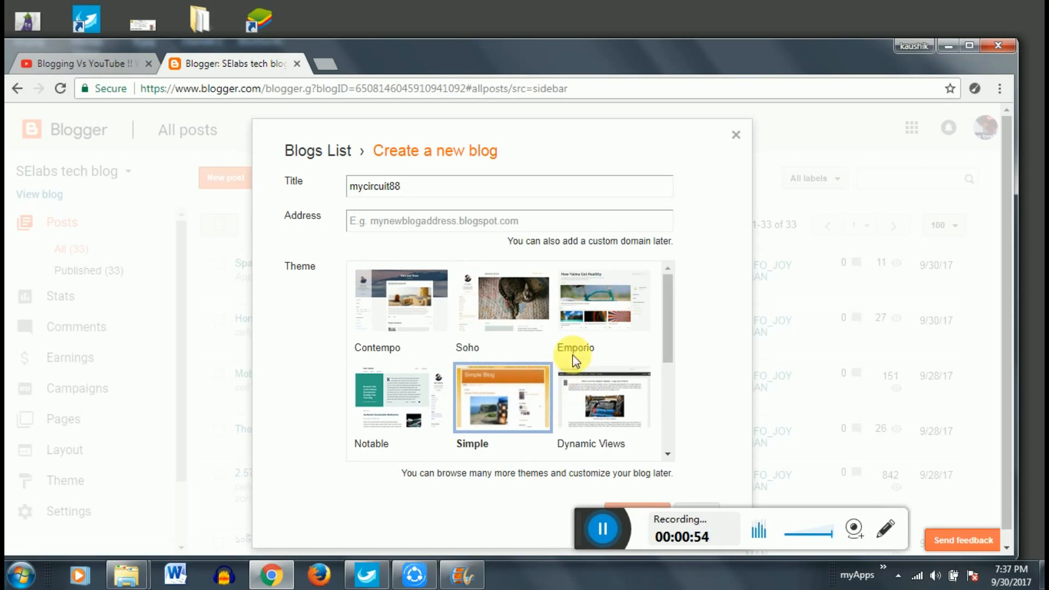
drag(674, 351, 675, 363)
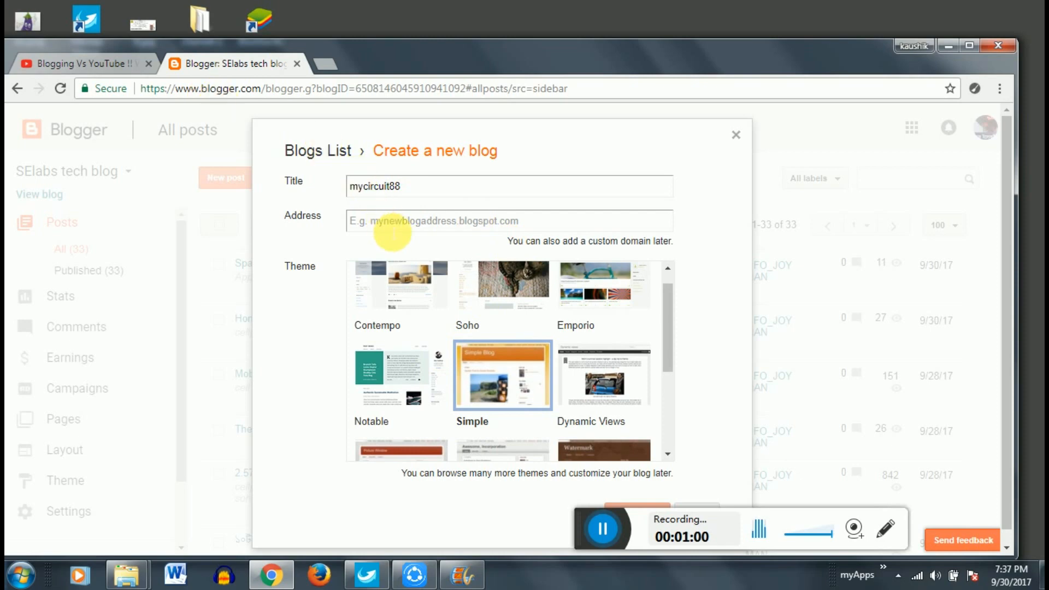
- Reuse the blog title for the address and accept the suggested mycircuit88.blogspot.com
click(396, 228)
drag(409, 186, 335, 186)
key(ctrl+c)
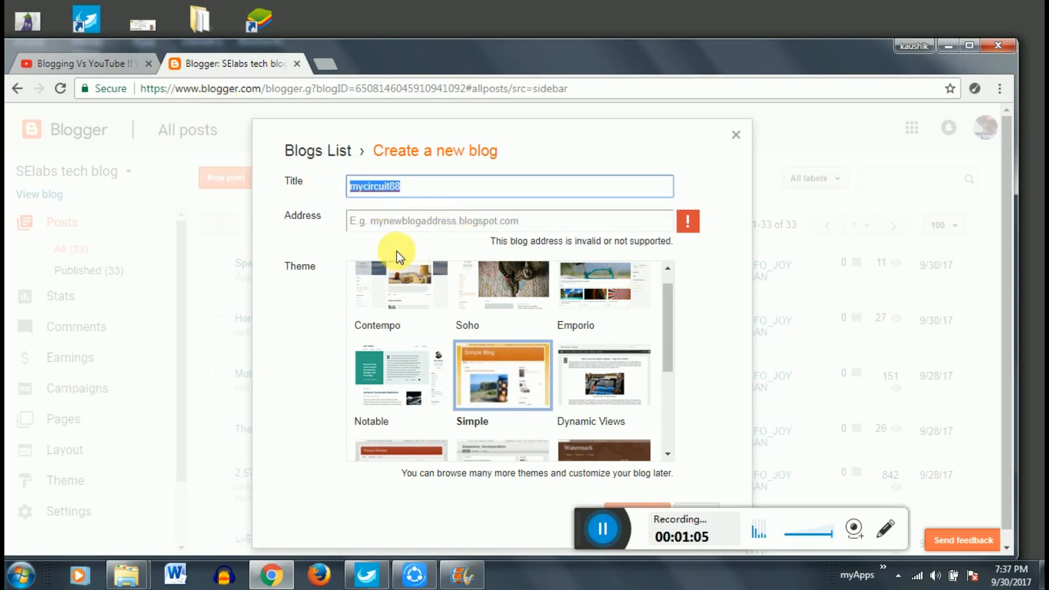
click(400, 229)
key(ctrl+v)
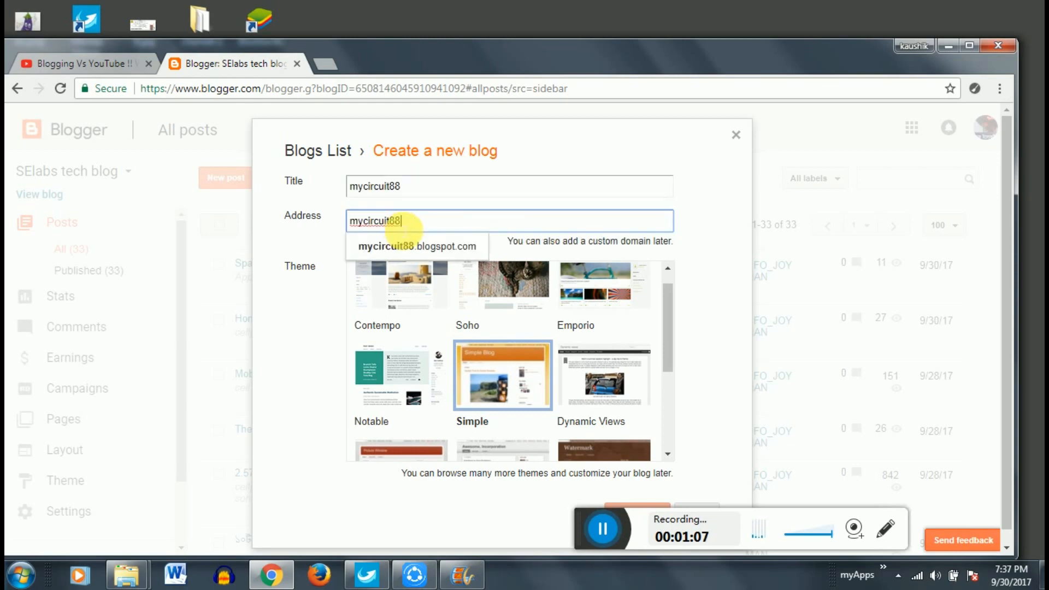
click(449, 247)
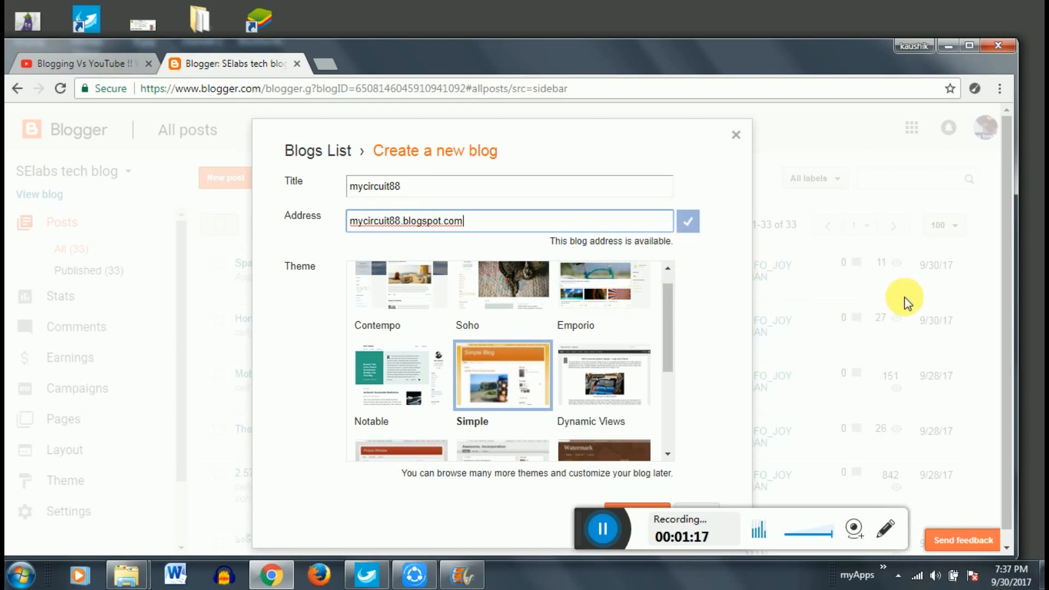
- Create the blog, return from the error page, and decline the Google Domains offer
drag(1007, 192, 1005, 273)
click(635, 500)
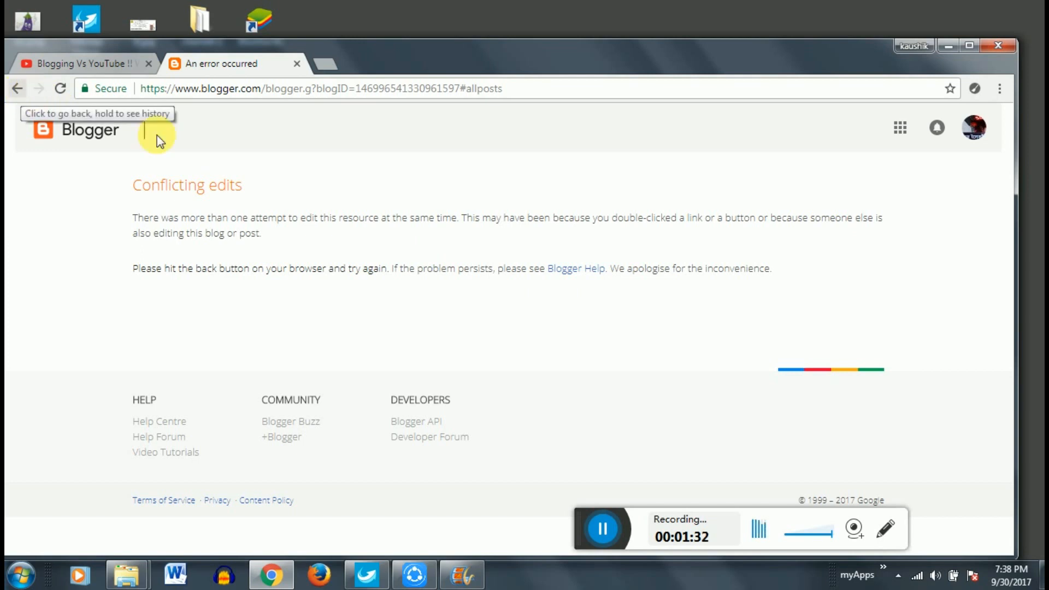
click(20, 89)
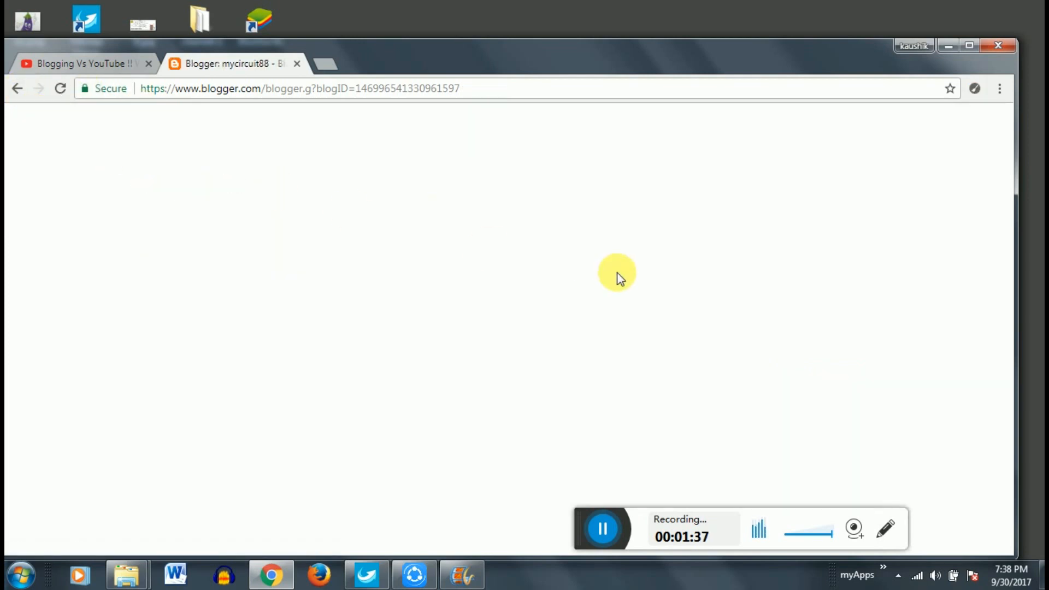
click(406, 267)
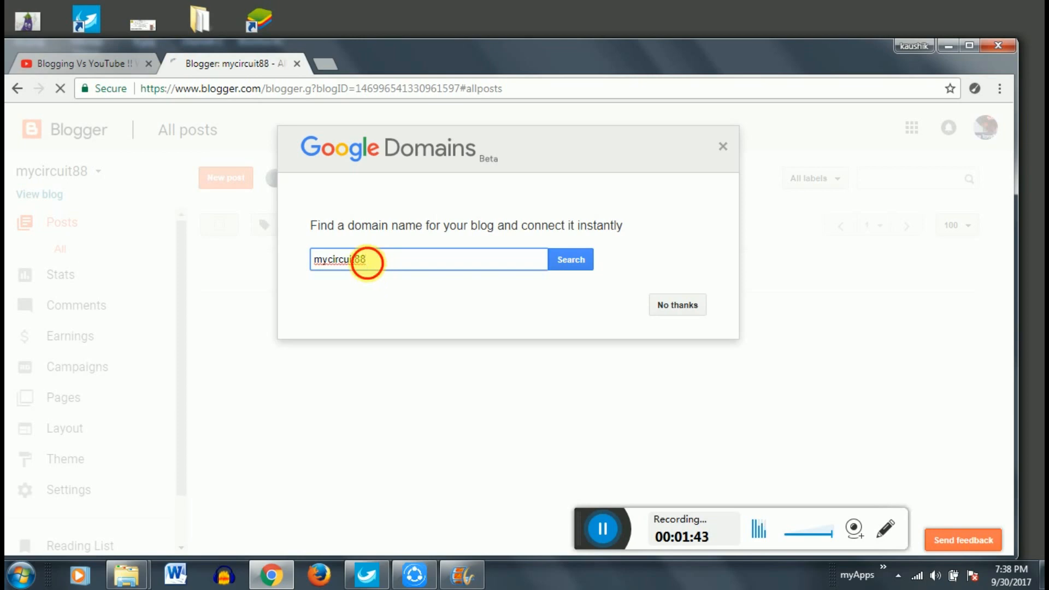
drag(374, 263, 365, 263)
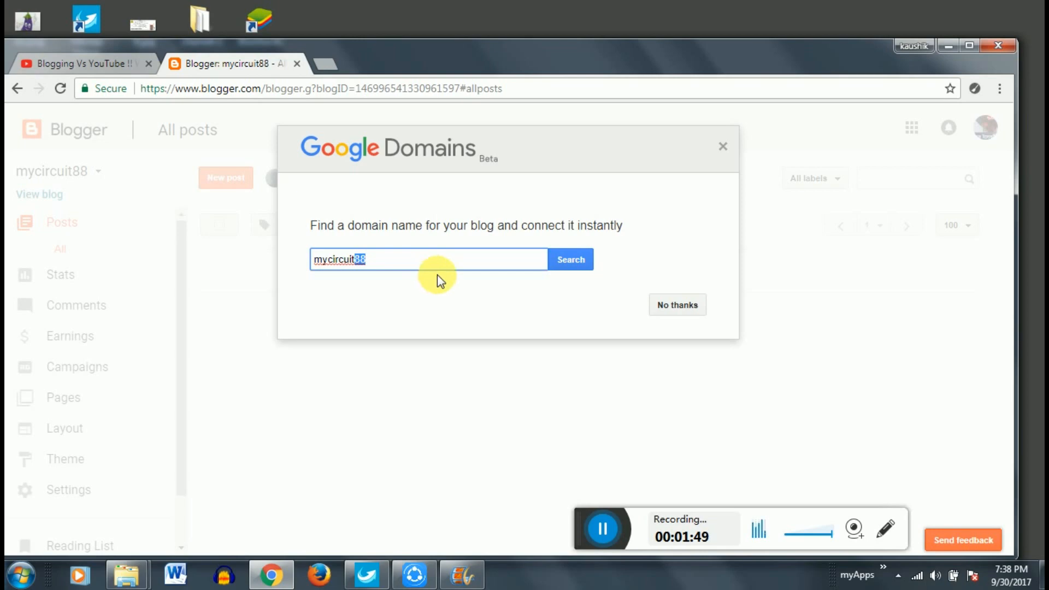
click(672, 309)
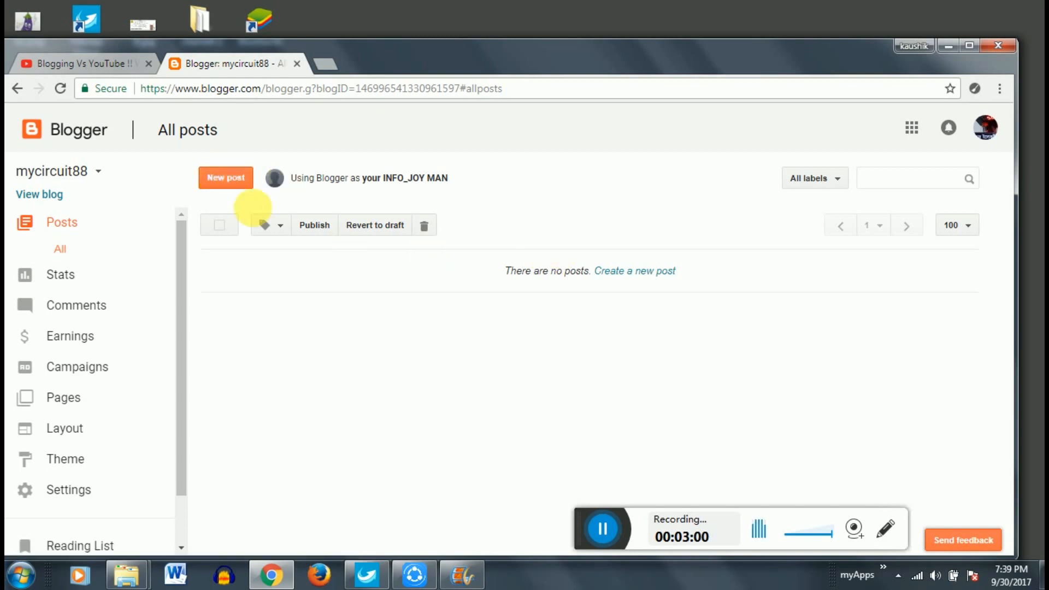
- Start a new post on the mycircuit88 blog and title it "About this blog"
click(227, 177)
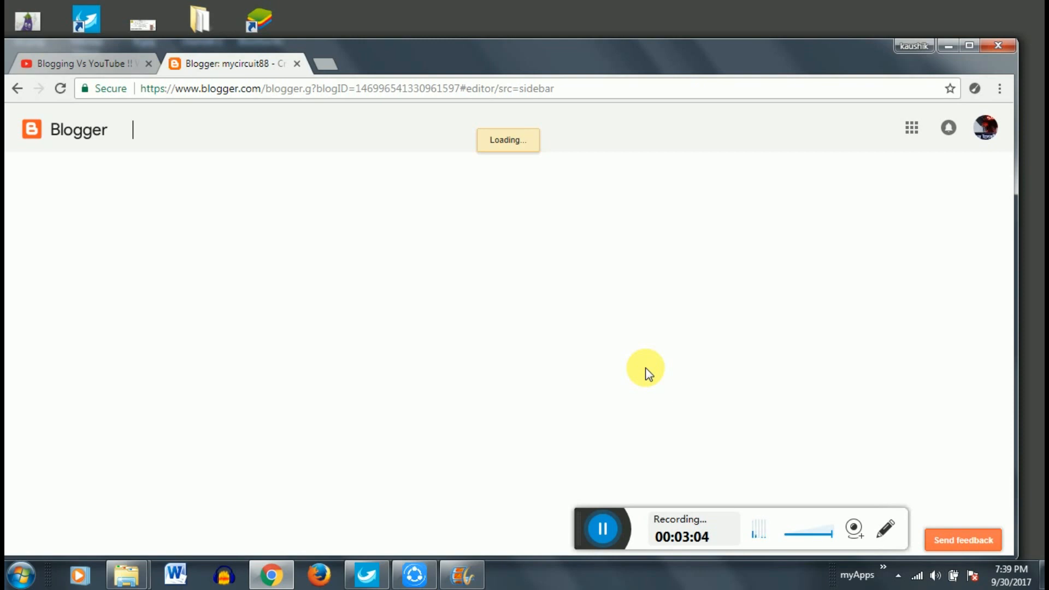
click(240, 178)
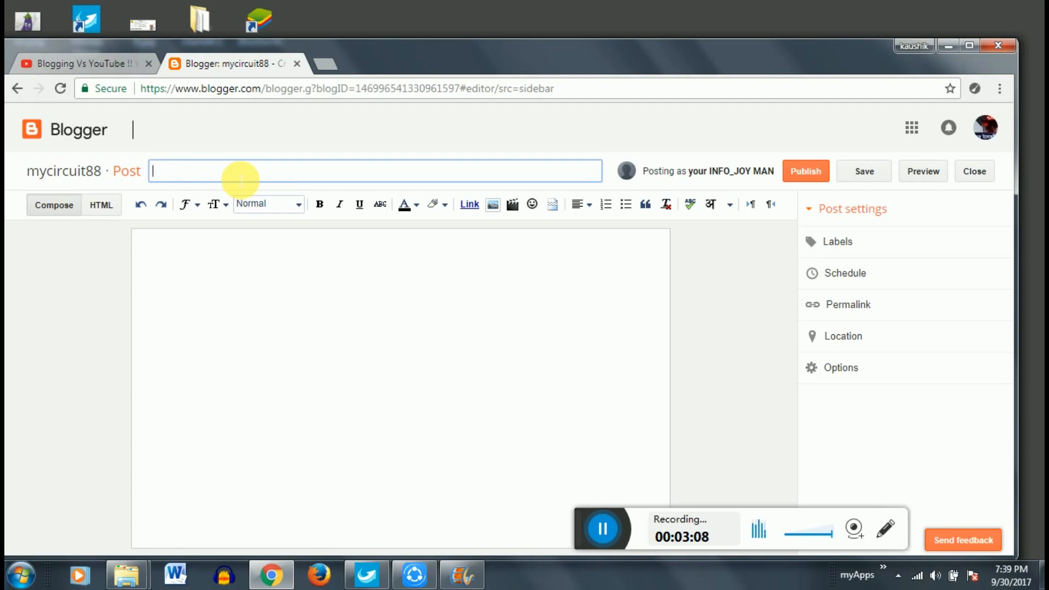
text(About this blog)
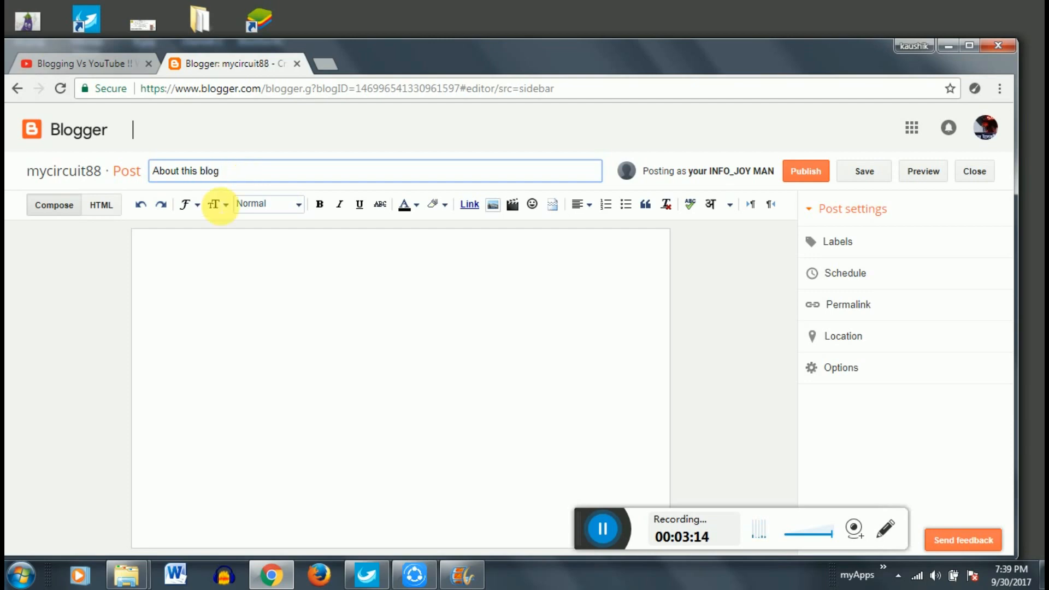
- Write "This is a tech blog." as the body text of the post
click(203, 321)
text(This)
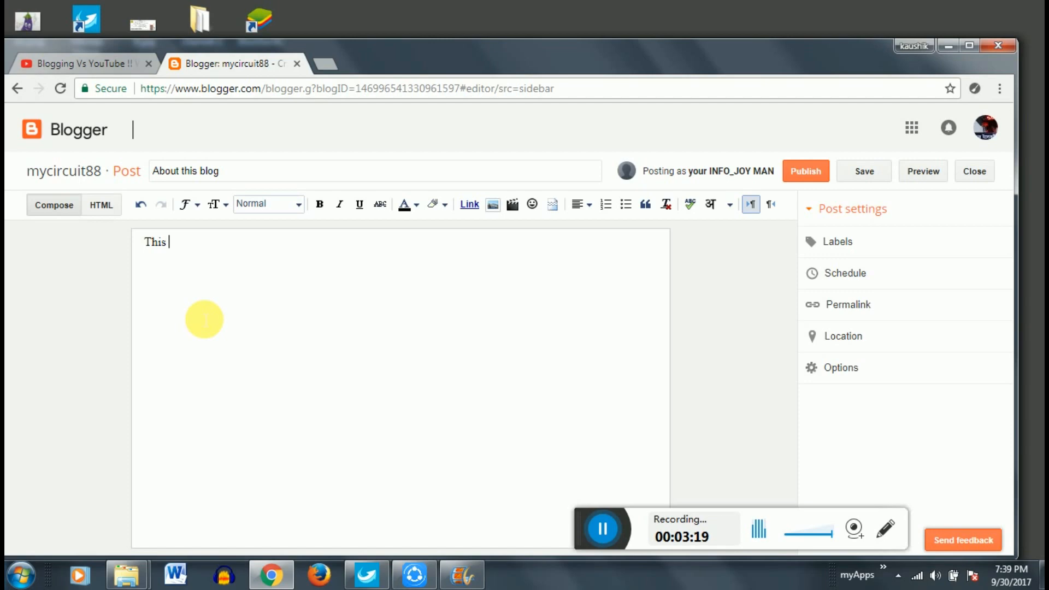
text( is a ech)
key(BackSpace)
key(BackSpace)
key(BackSpace)
key(BackSpace)
key(BackSpace)
text(tech blog)
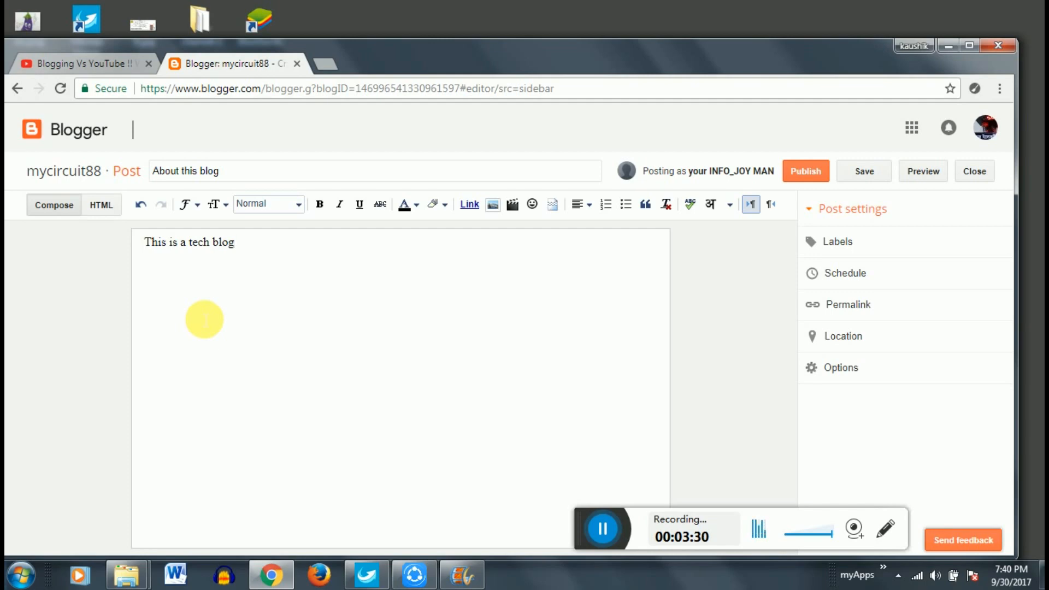
text(.)
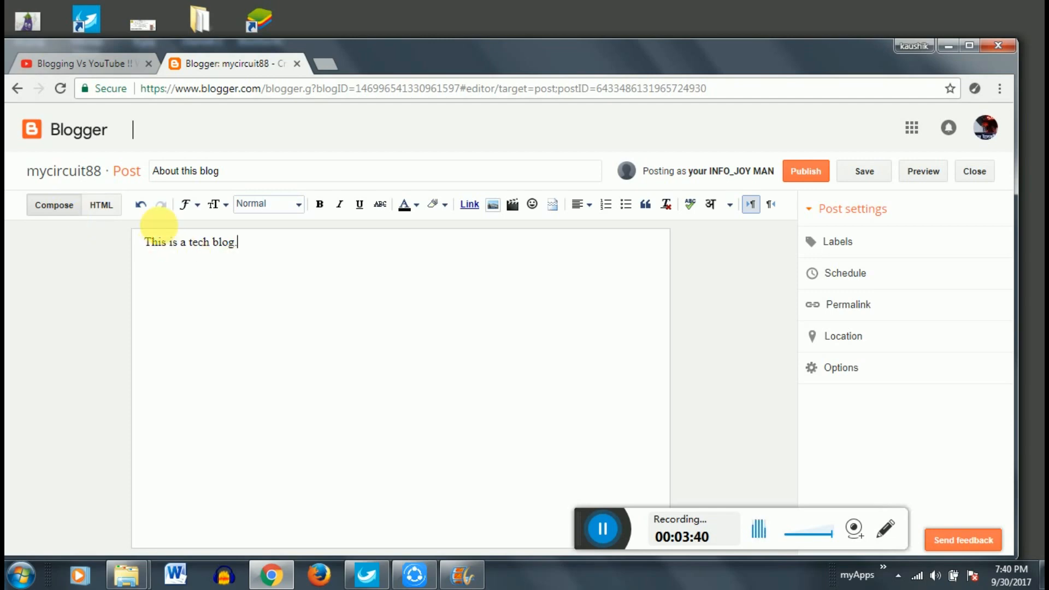
- Inspect the HTML source of the post and return to the Compose view
click(109, 216)
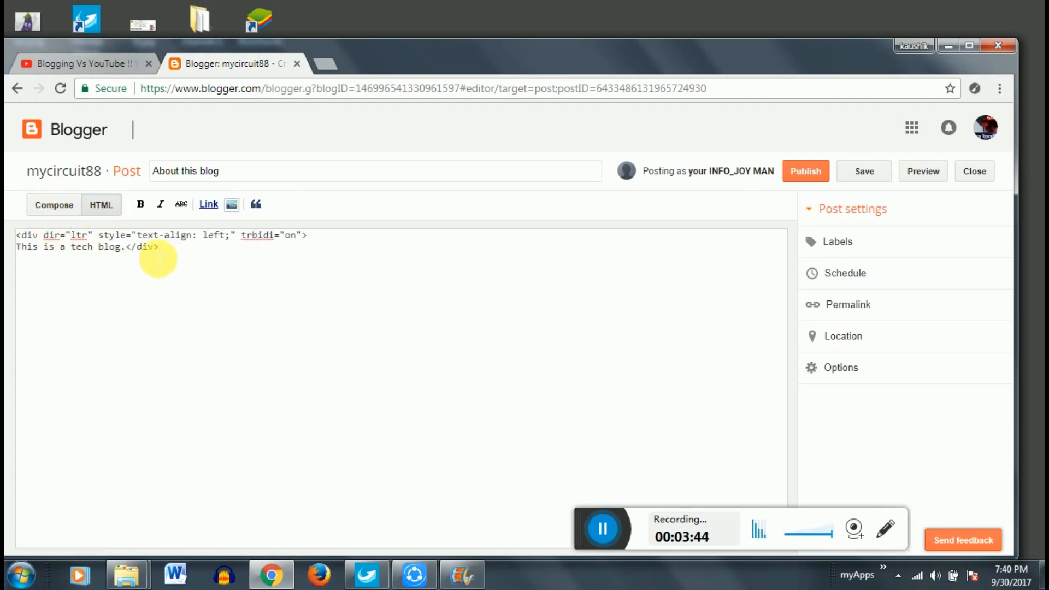
click(57, 205)
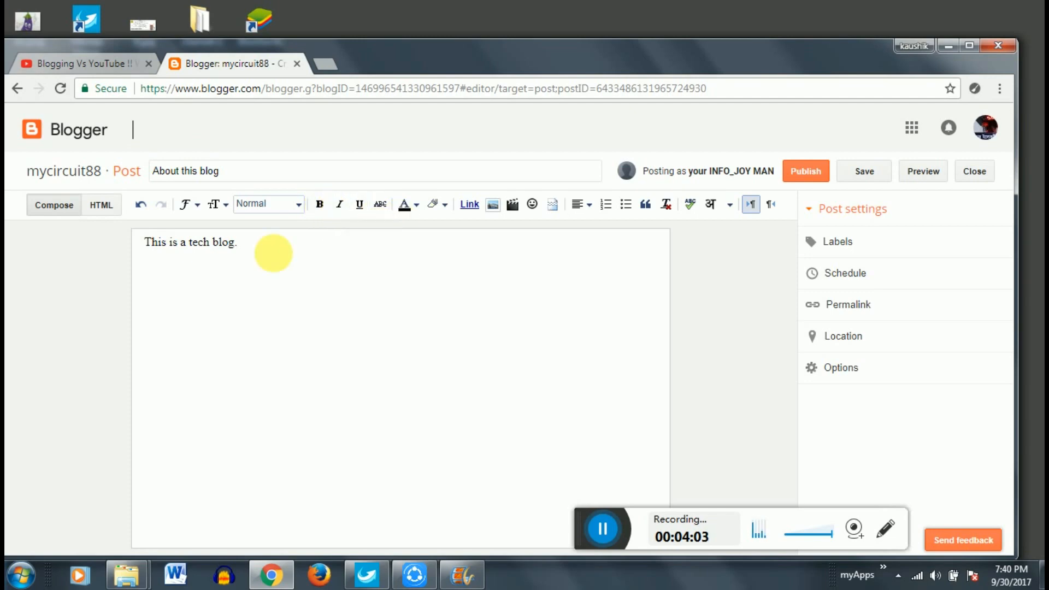
- Format the body sentence as a bold Heading in red text
drag(253, 248, 139, 218)
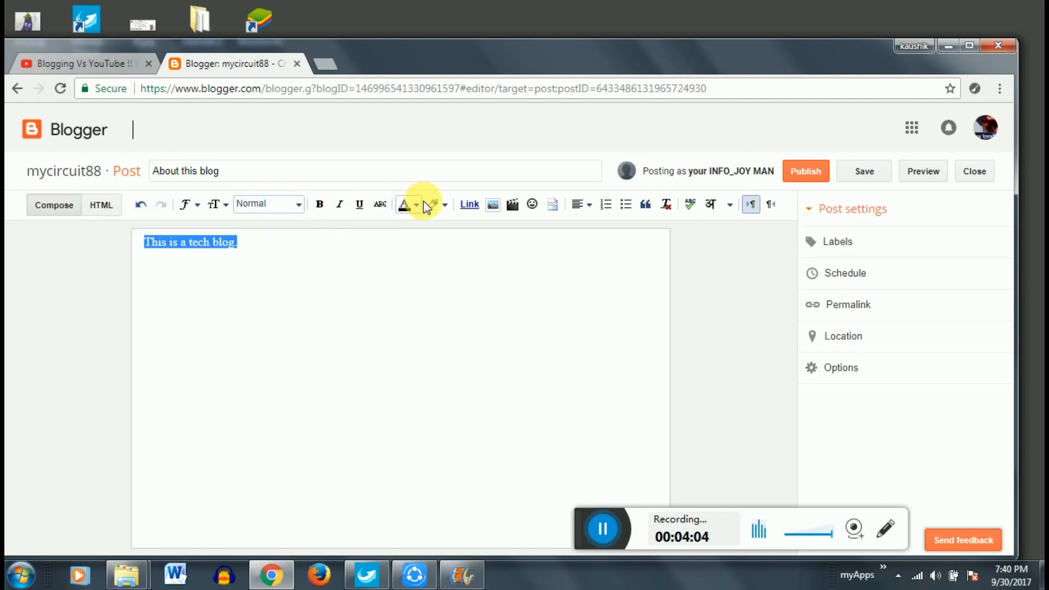
click(321, 205)
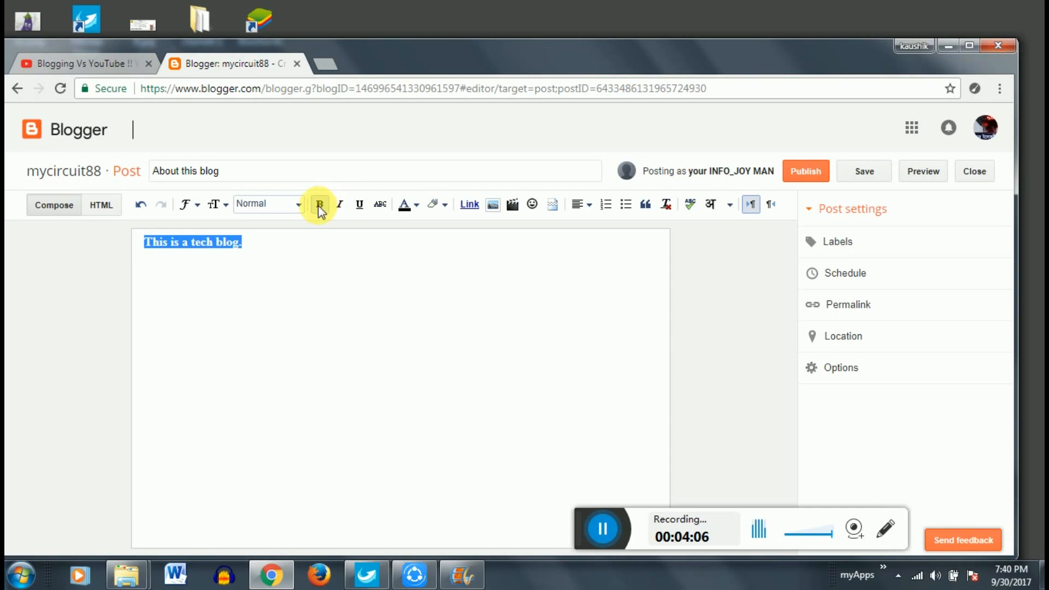
click(293, 205)
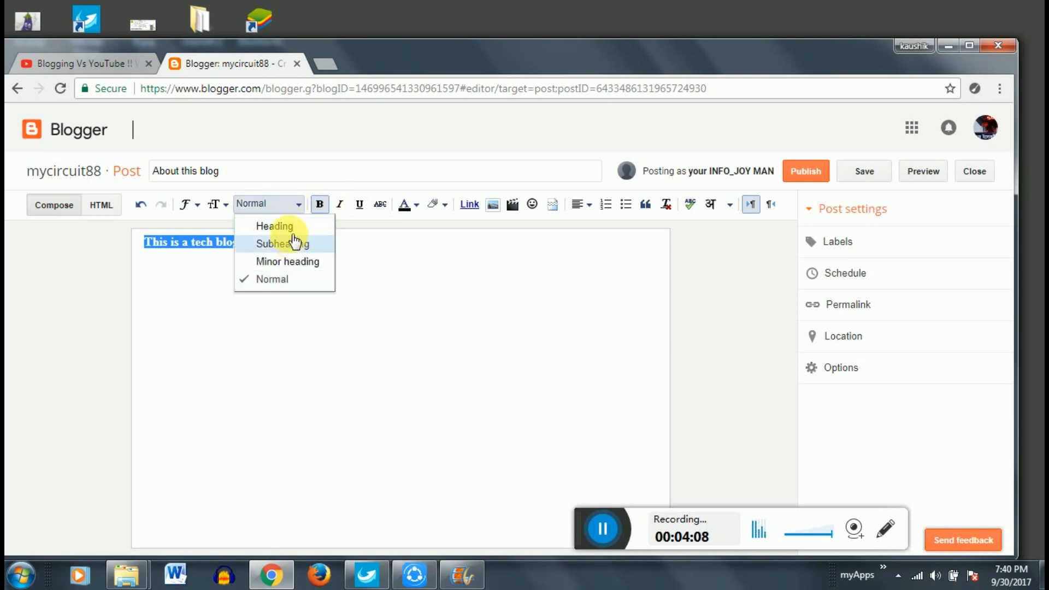
click(283, 226)
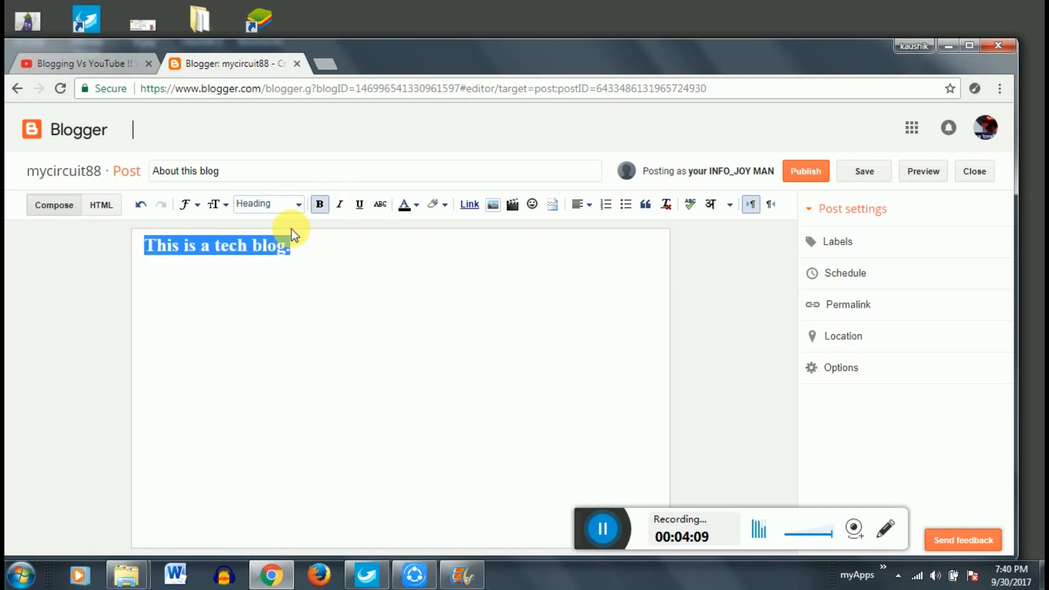
click(407, 206)
click(408, 250)
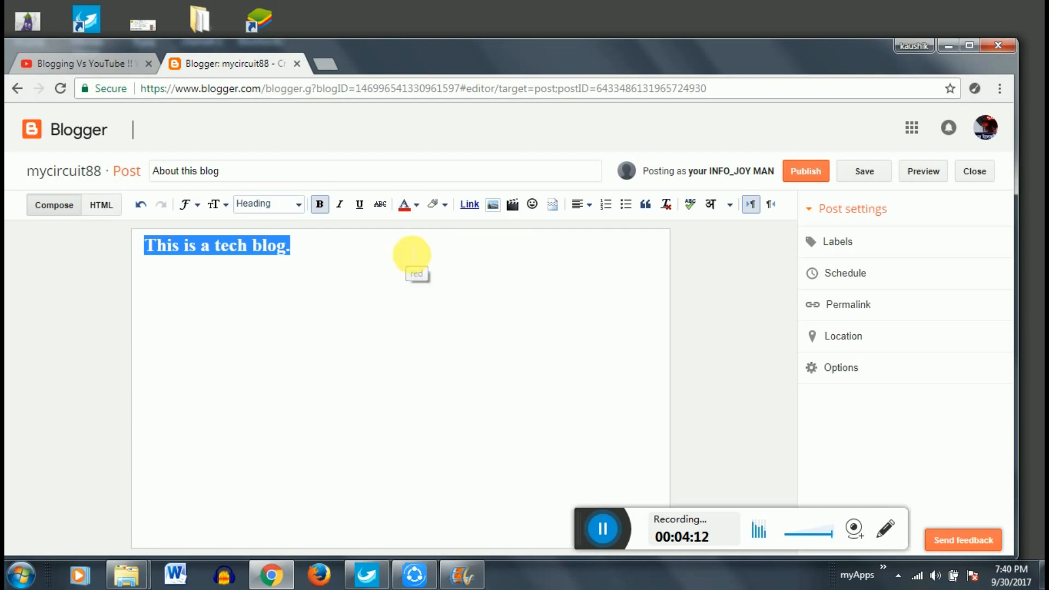
click(363, 286)
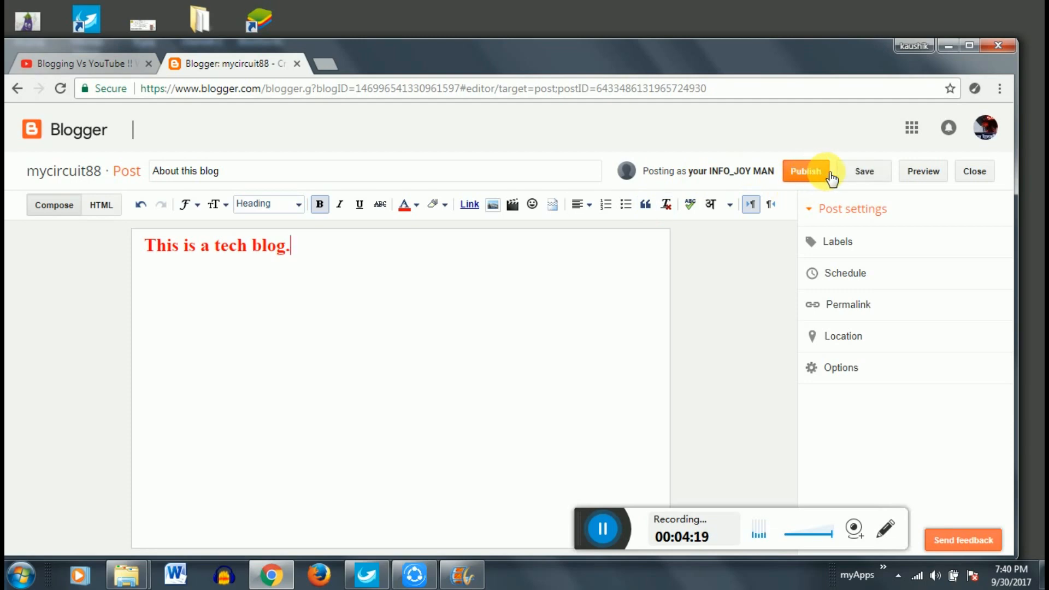
- Preview the post on the blog page and return to the post editor
click(930, 180)
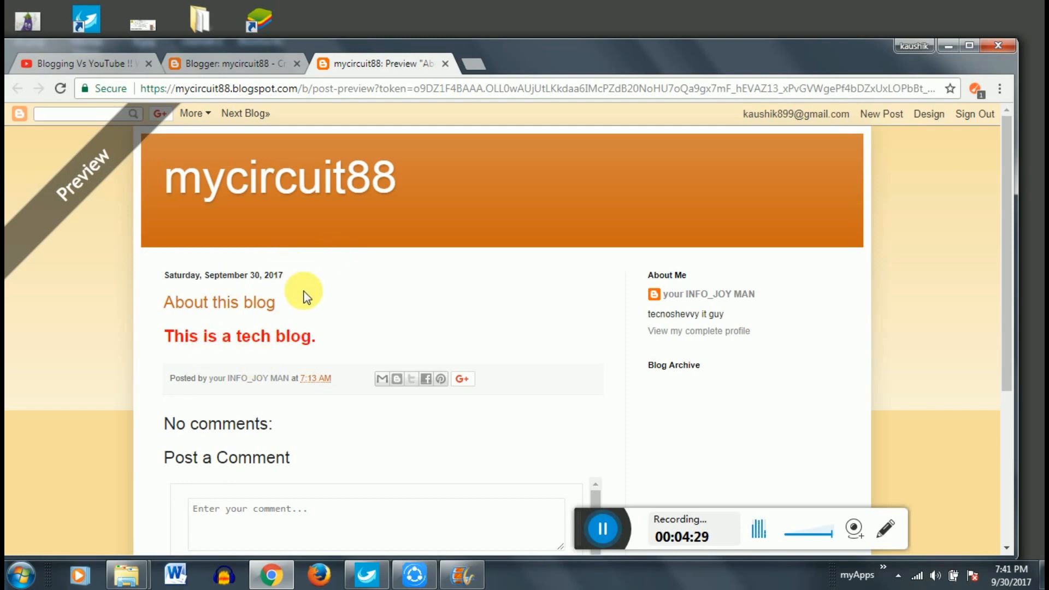
click(266, 65)
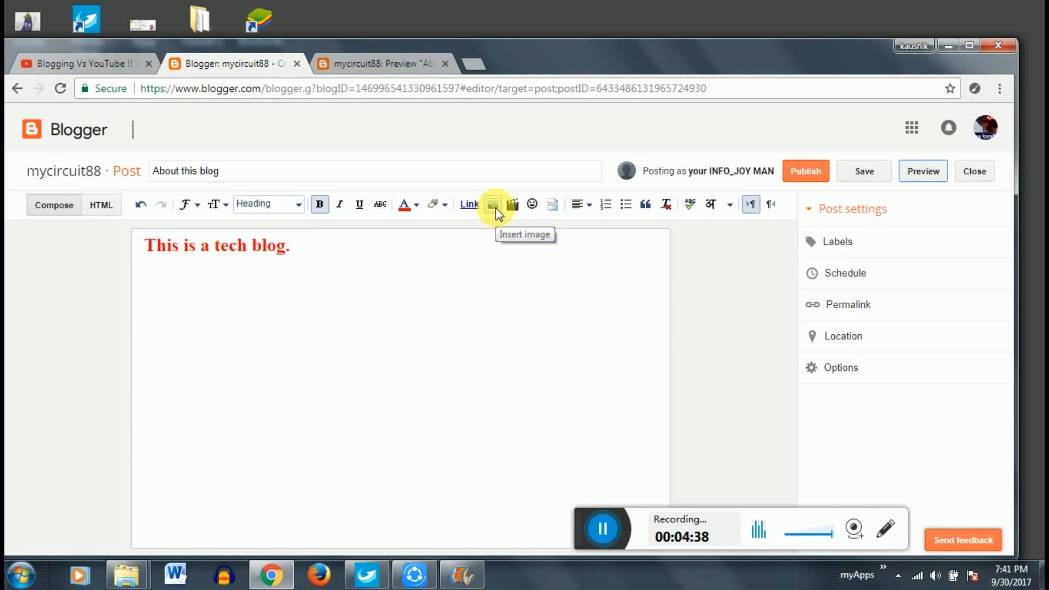
- Search Google for "techwallpaper" in a new browser tab and open the image results
click(477, 64)
text(te)
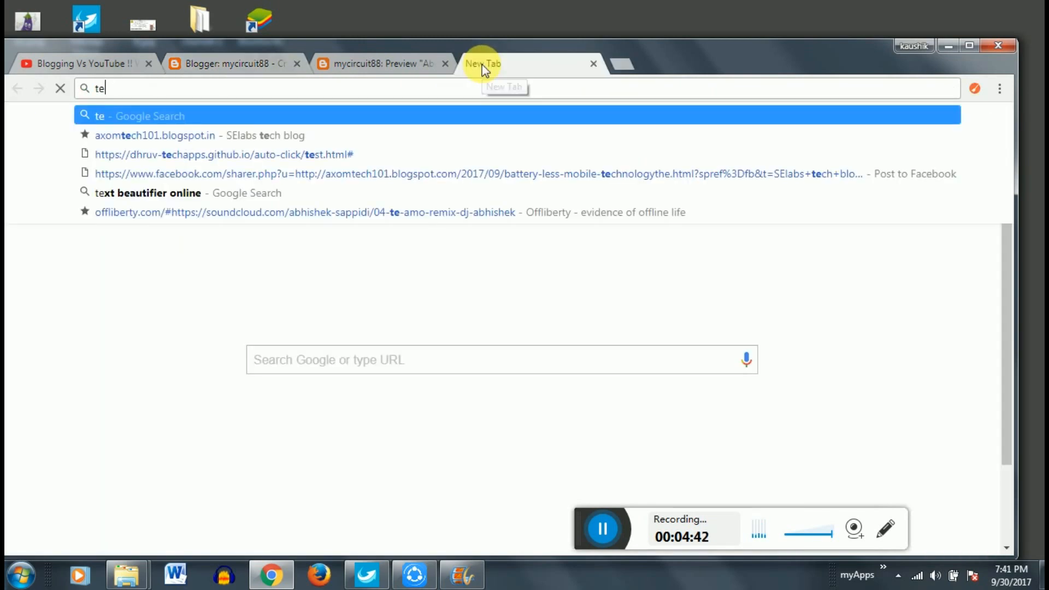
text(chwall)
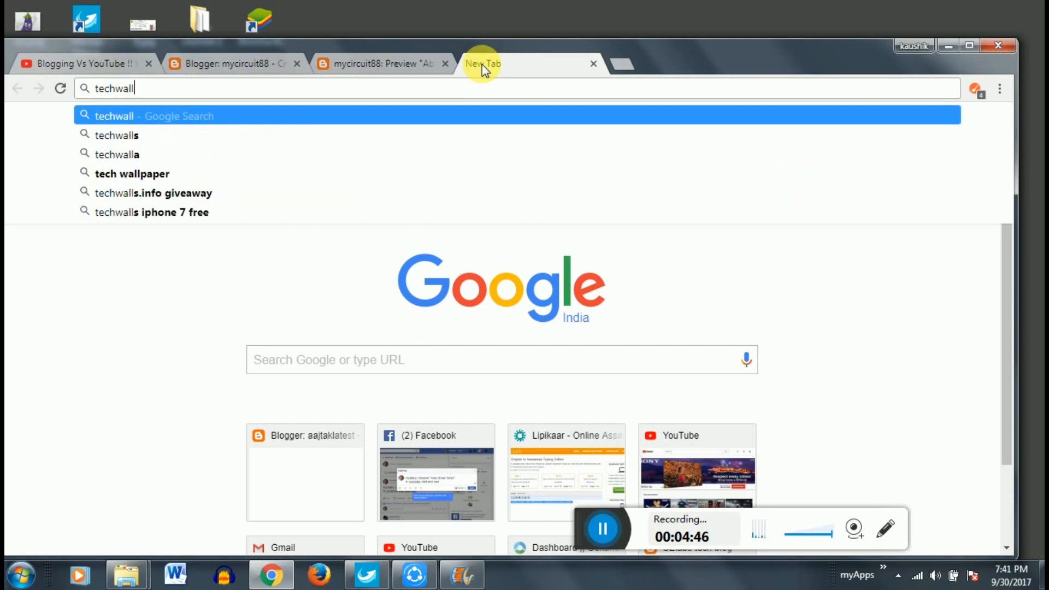
text(paper)
key(Return)
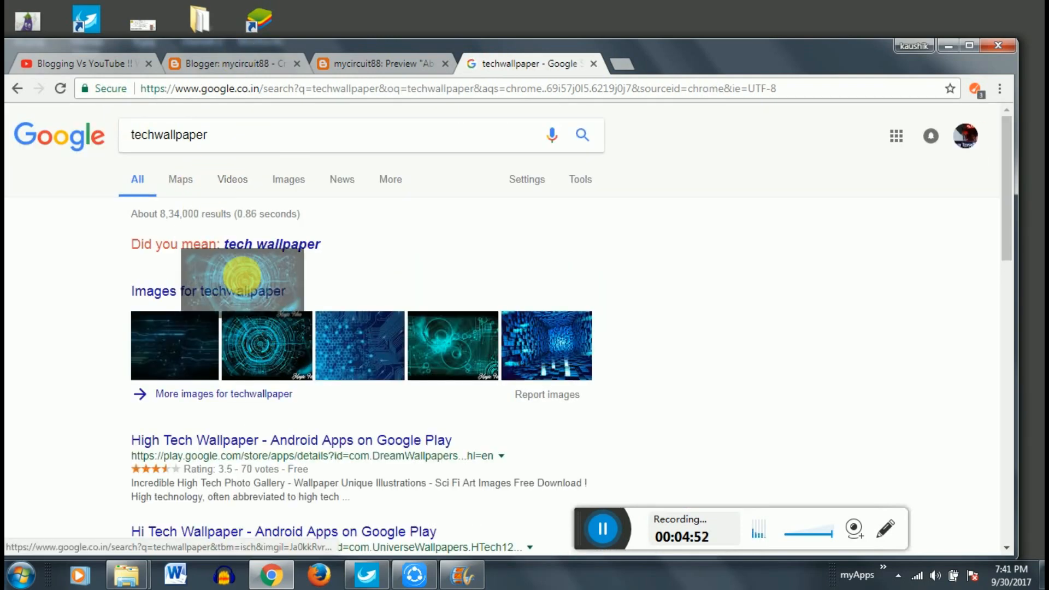
click(274, 354)
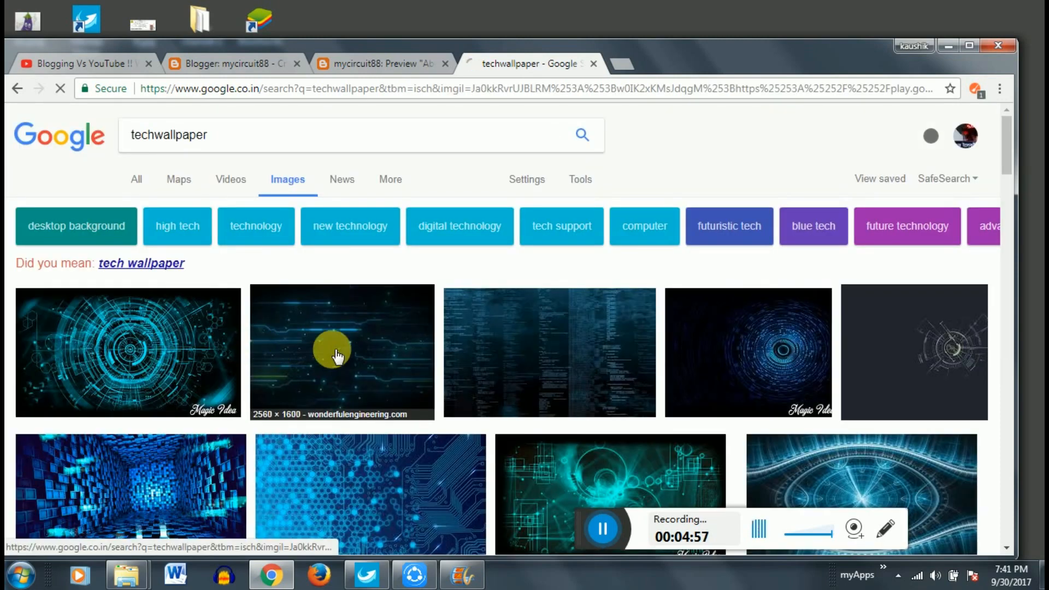
- Open the dark circuit wallpaper's source page and save its heatsink chip image as Hi-Tech-Wallpaper-2-610x343.jpg in the mic-review folder
click(416, 343)
click(415, 339)
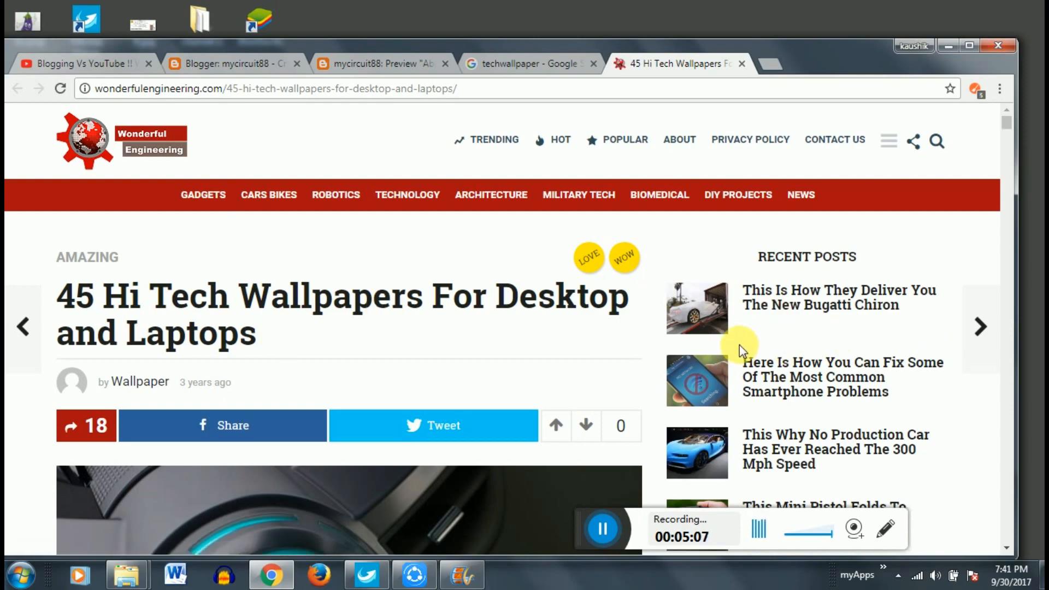
click(1007, 154)
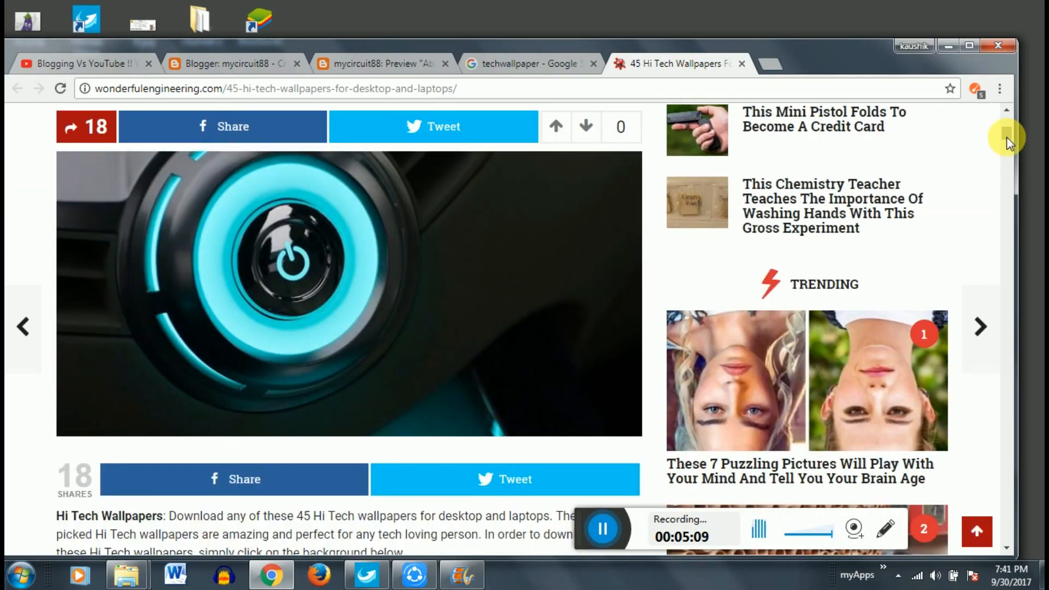
drag(1006, 137, 1014, 158)
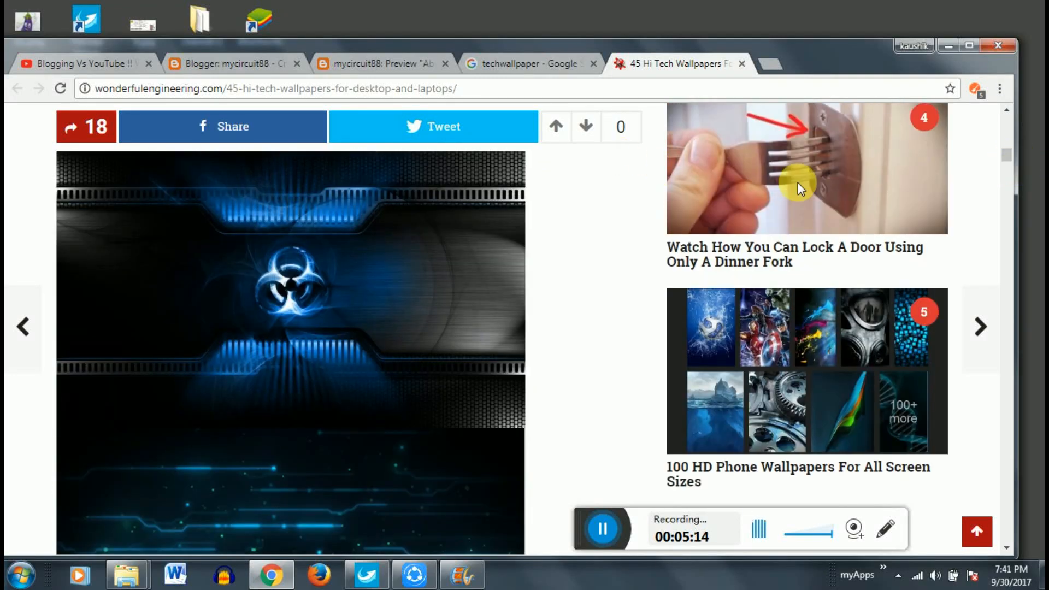
click(1010, 175)
drag(1010, 169, 1009, 168)
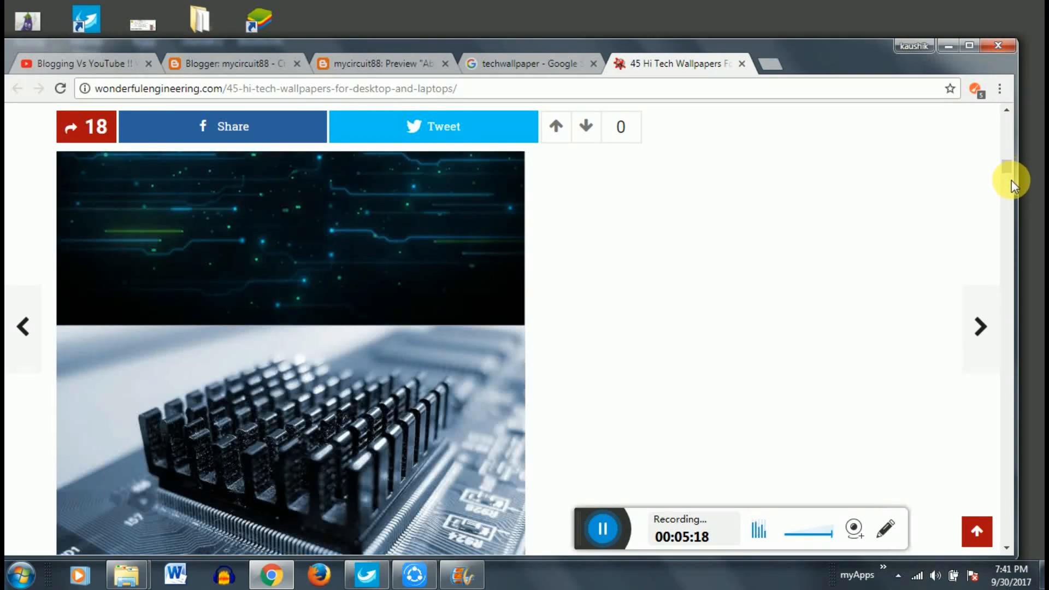
drag(1008, 173, 1007, 181)
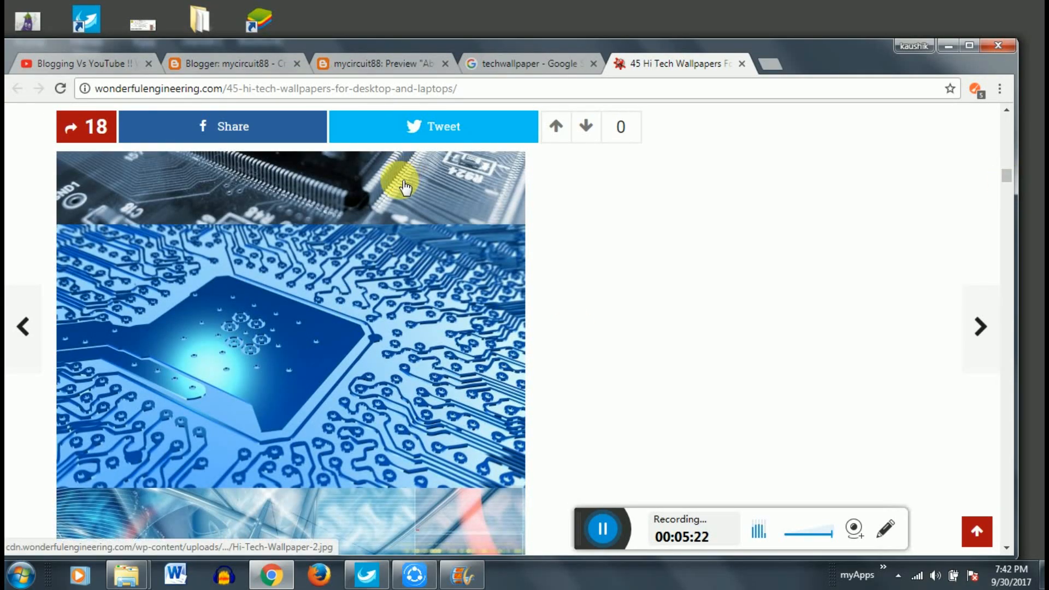
right_click(398, 181)
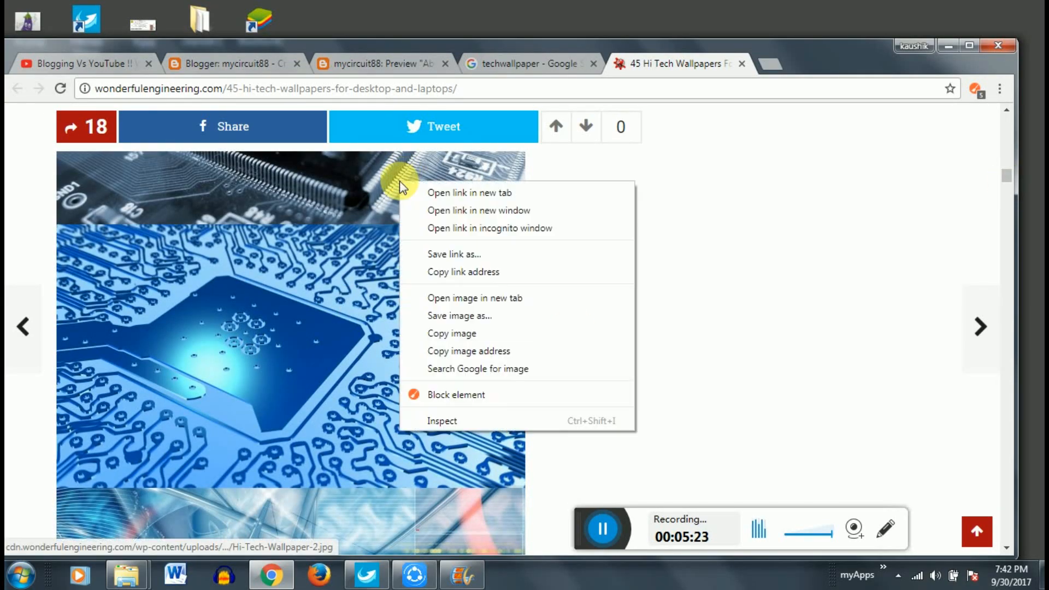
click(450, 321)
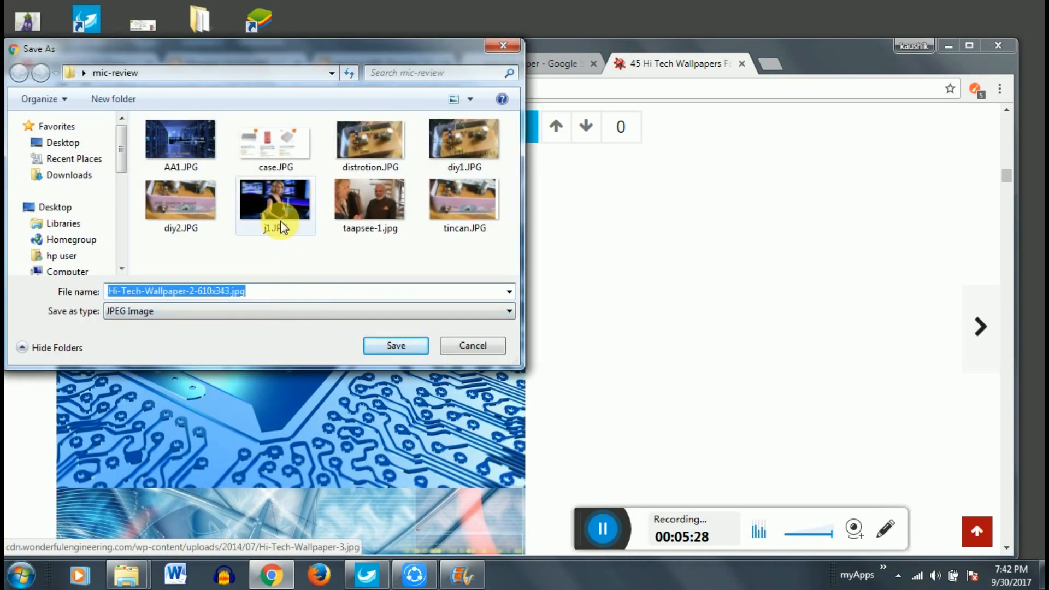
click(383, 344)
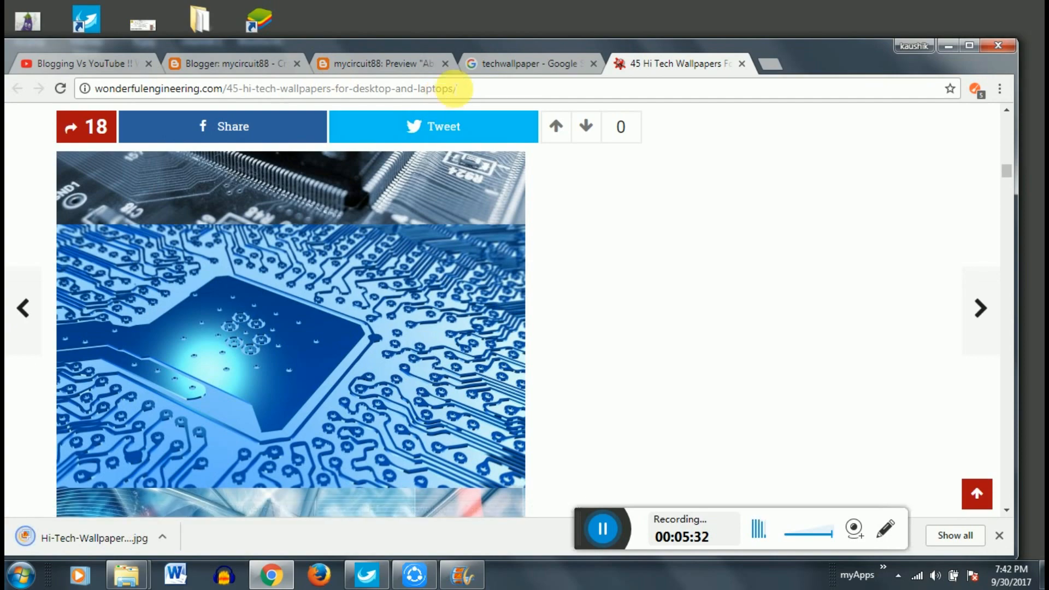
- Return to the post editor, upload Hi-Tech-Wallpaper-2-610x343.jpg from the mic-review folder and insert it below the heading
click(510, 63)
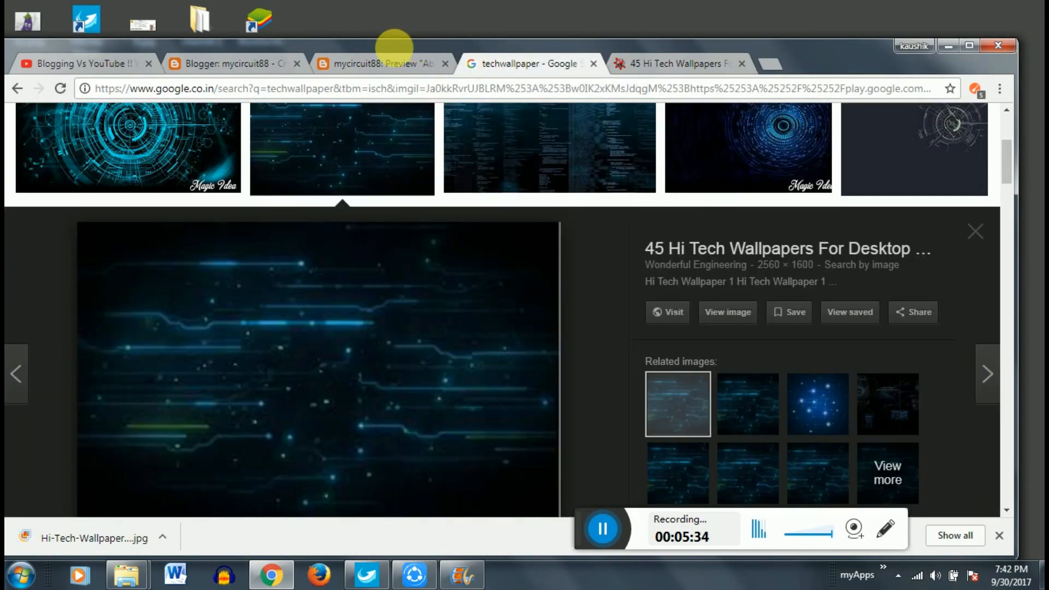
click(384, 58)
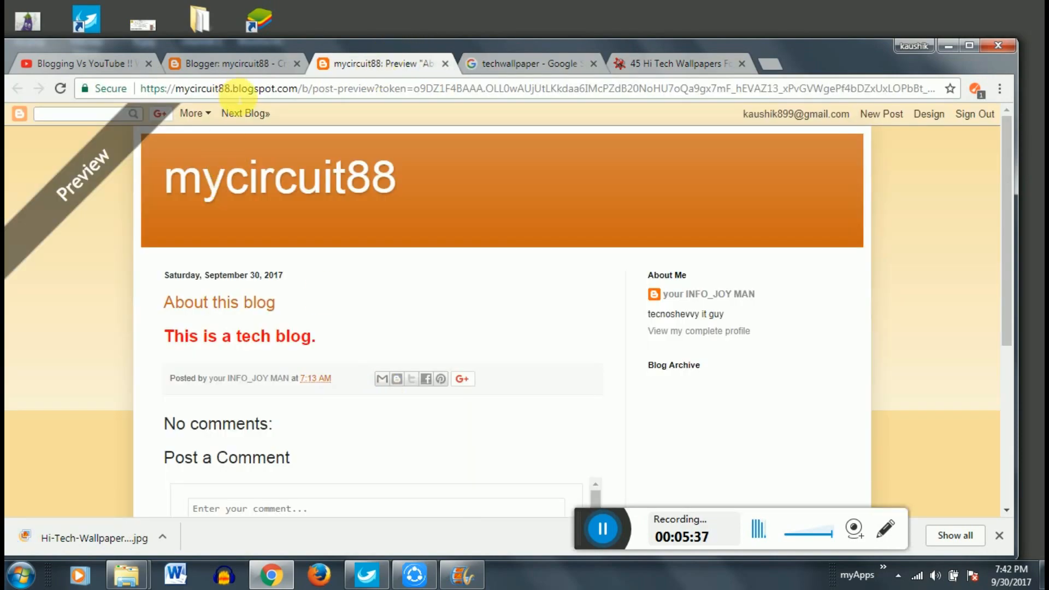
click(239, 64)
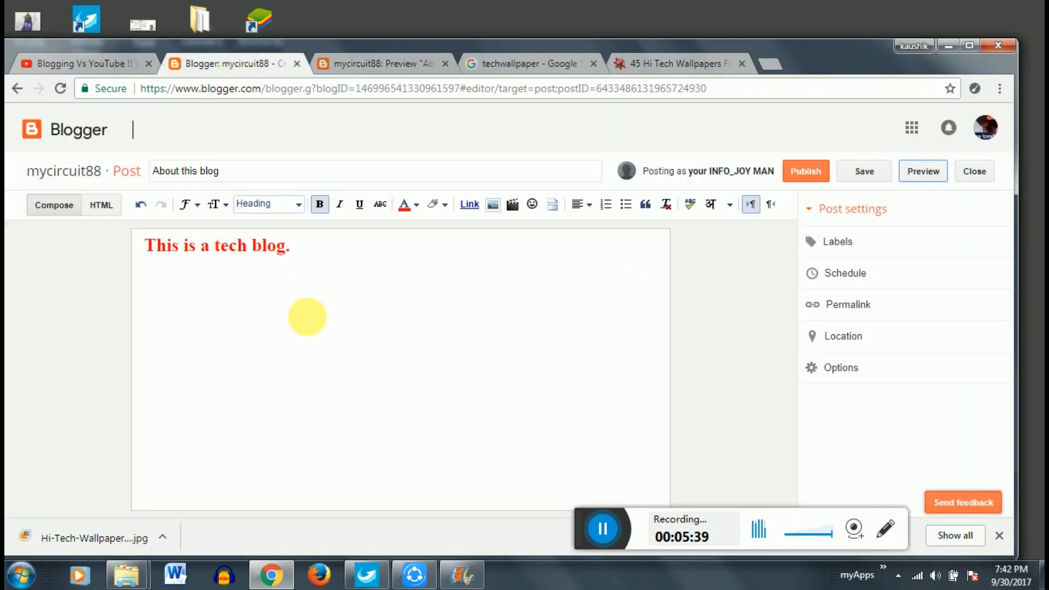
click(491, 204)
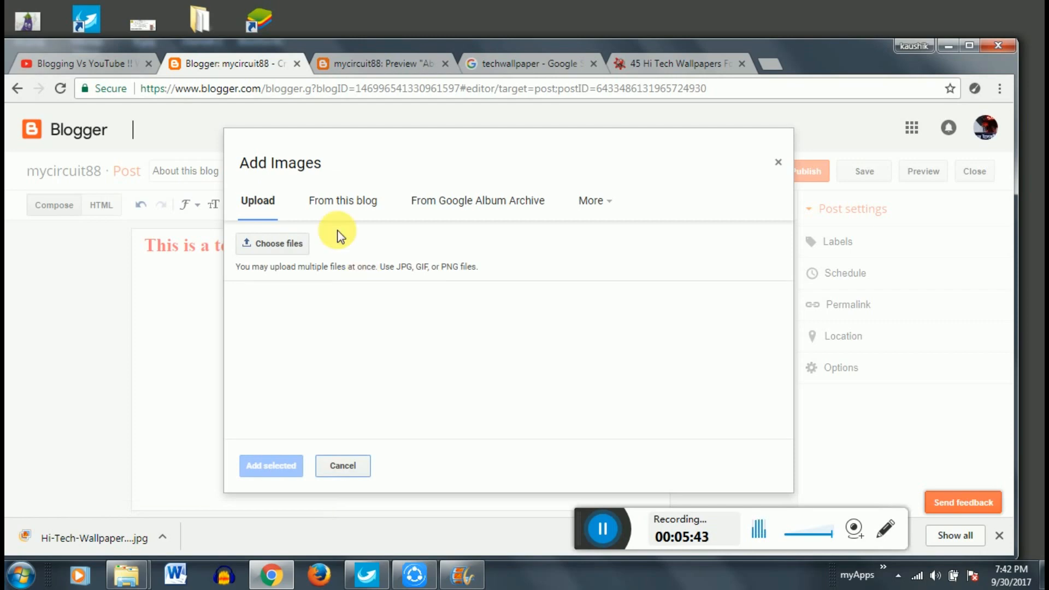
click(277, 244)
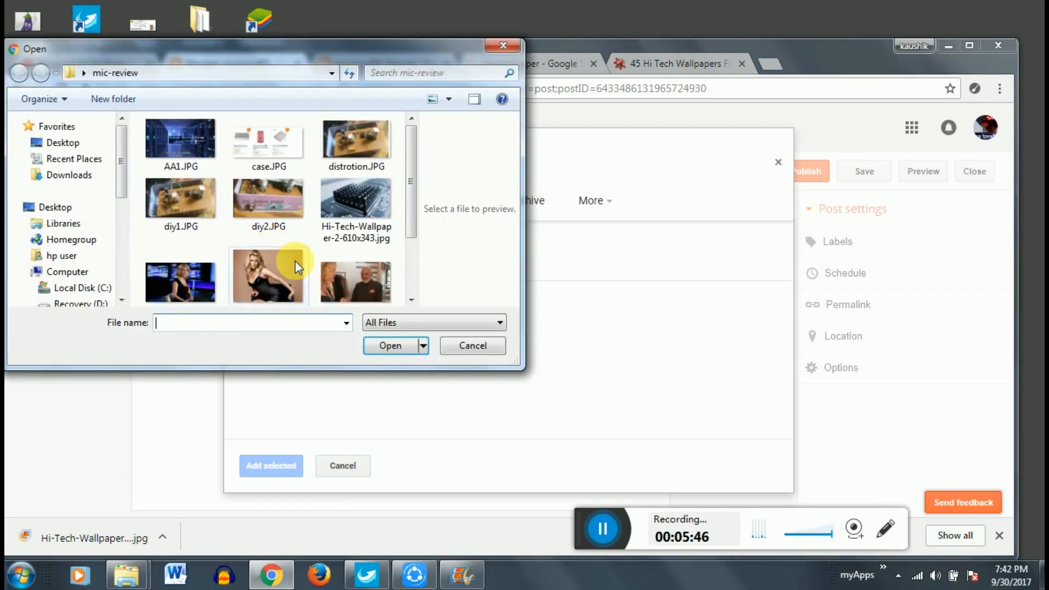
click(383, 214)
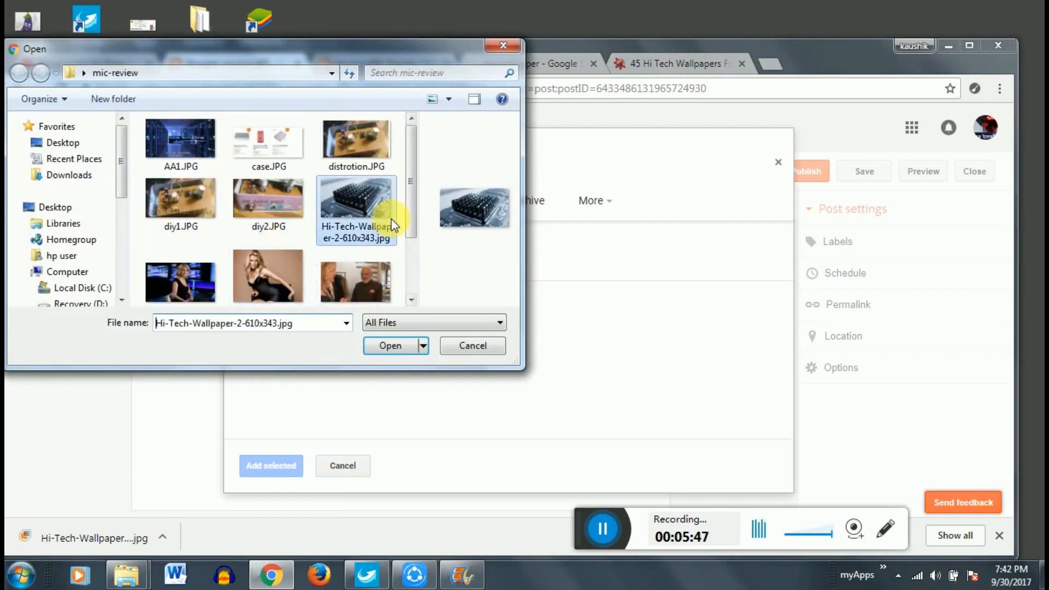
click(397, 346)
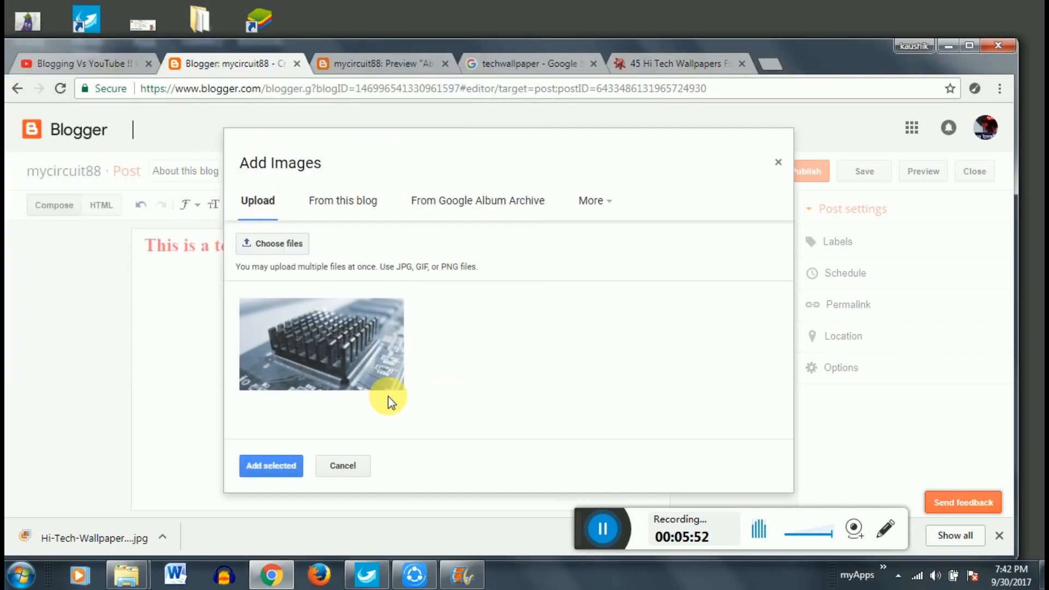
click(286, 465)
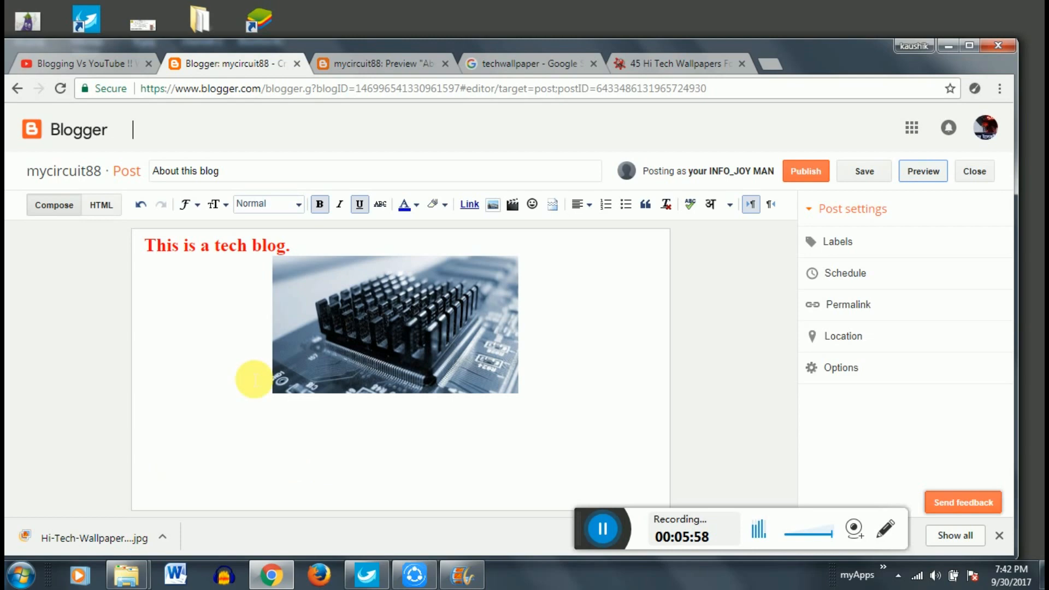
- Align the heatsink image to the left under the heading in the post body
click(368, 348)
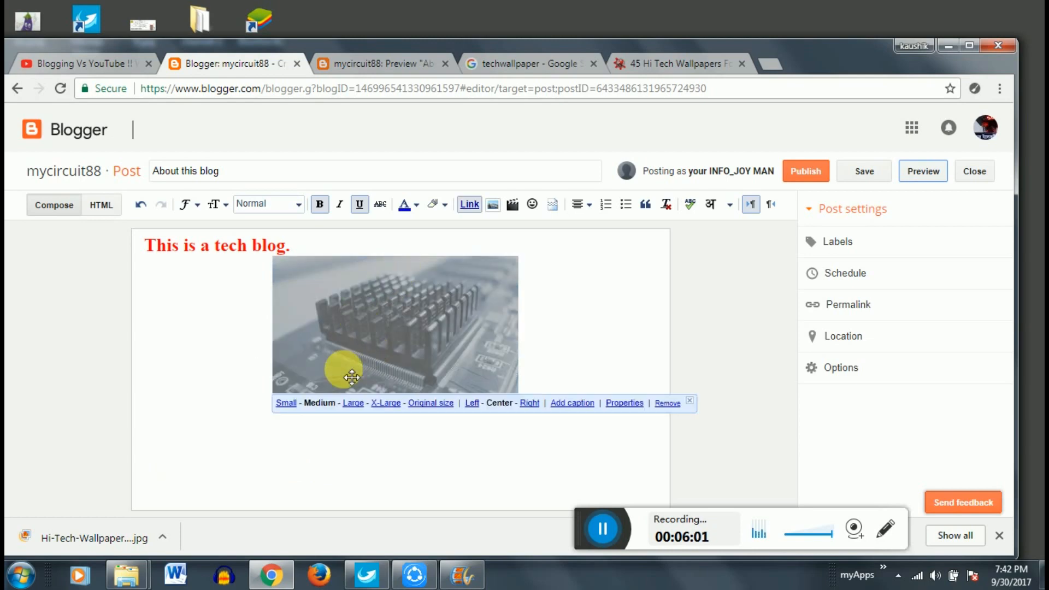
click(584, 300)
click(491, 333)
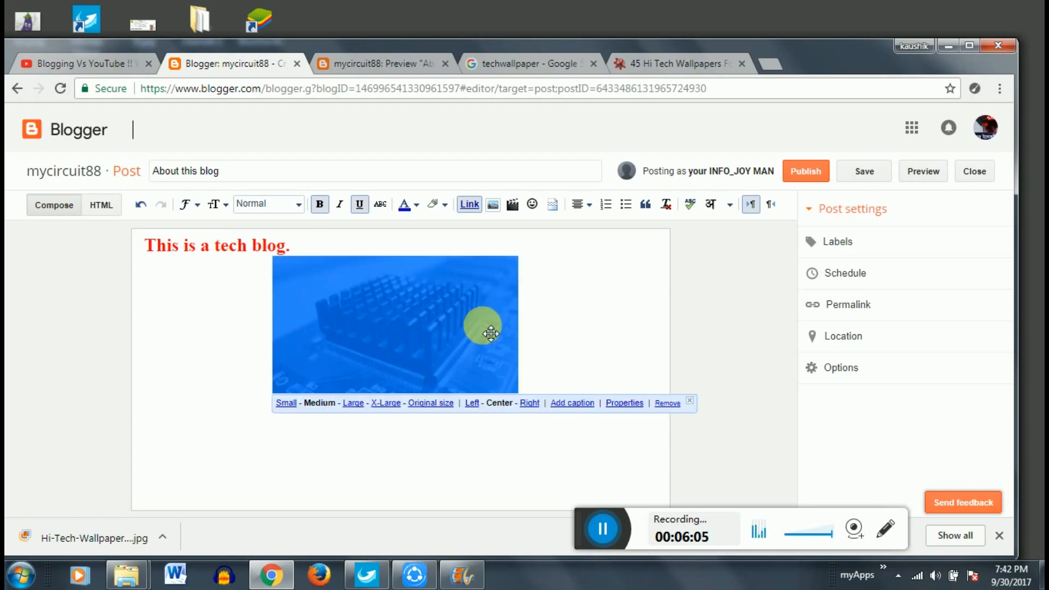
click(587, 336)
click(471, 335)
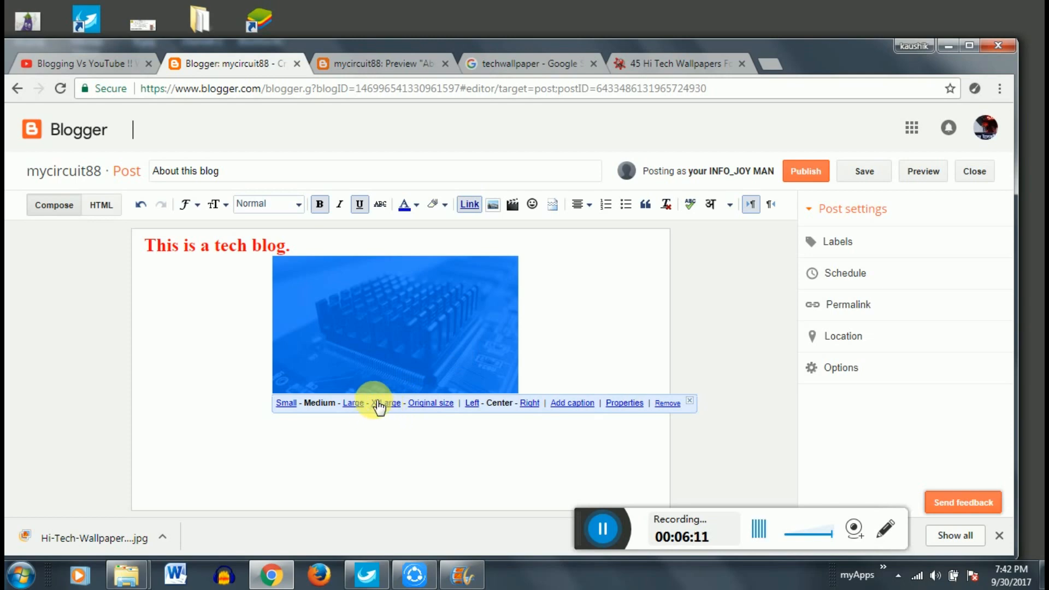
drag(351, 362, 185, 355)
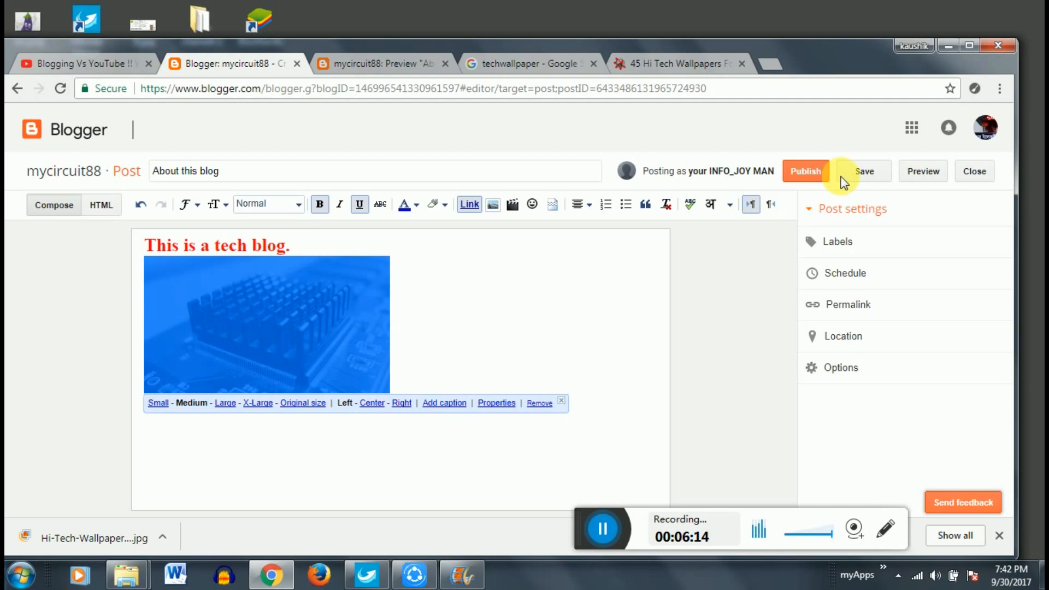
- Preview the post with its left-aligned image on the blog page and return to the post editor
click(921, 179)
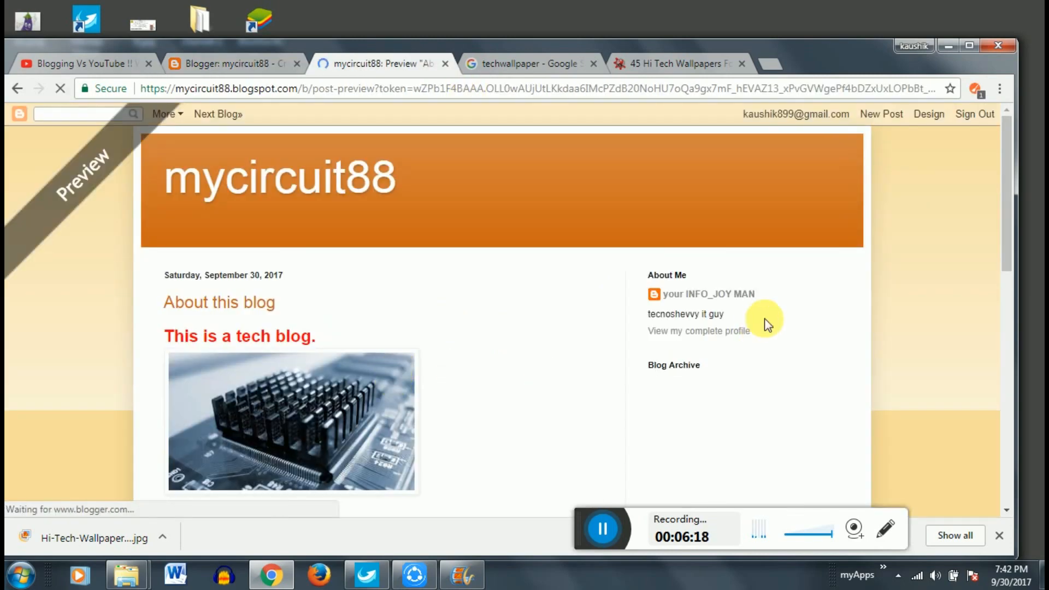
drag(1007, 254, 1013, 289)
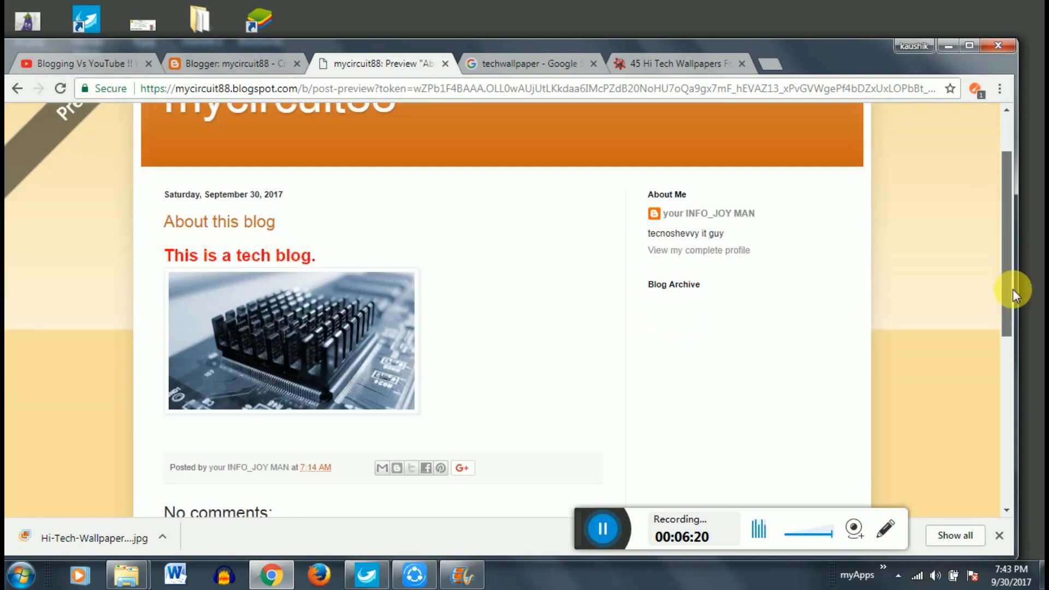
click(221, 70)
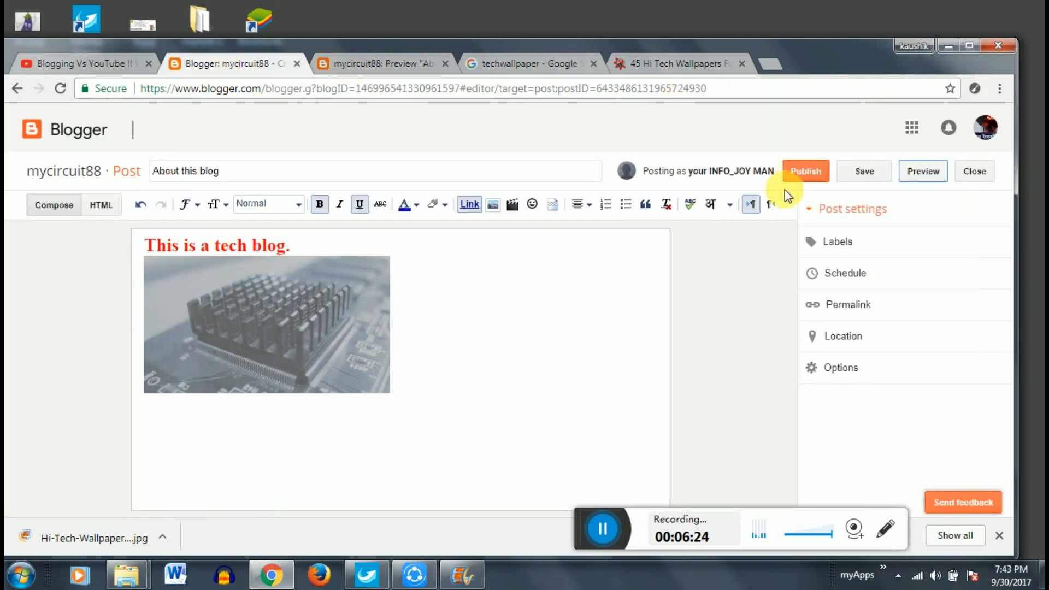
- Save the post as a draft and go to the blog's list of all posts
click(867, 173)
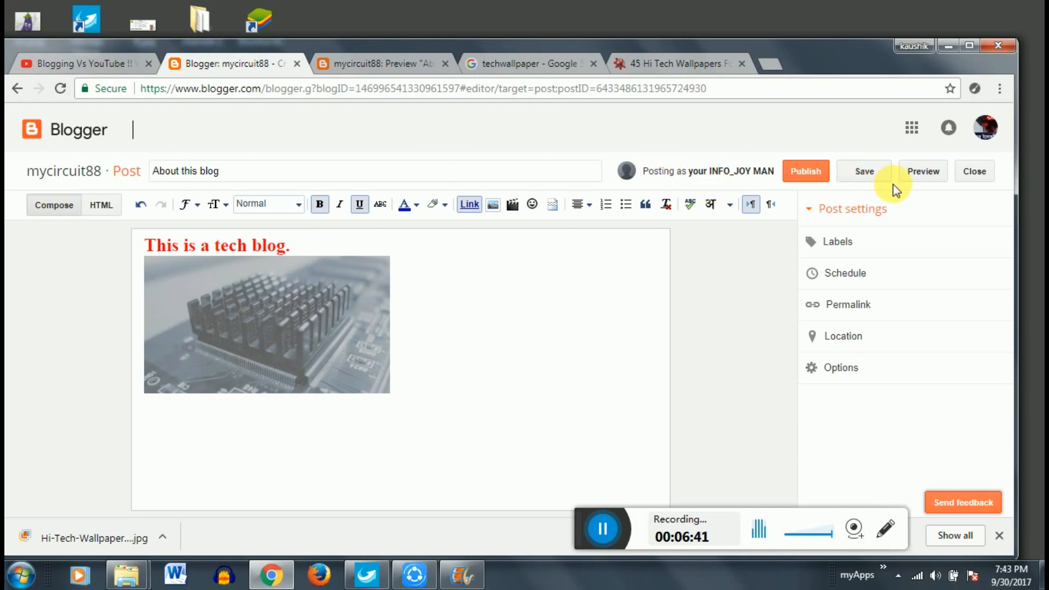
click(869, 174)
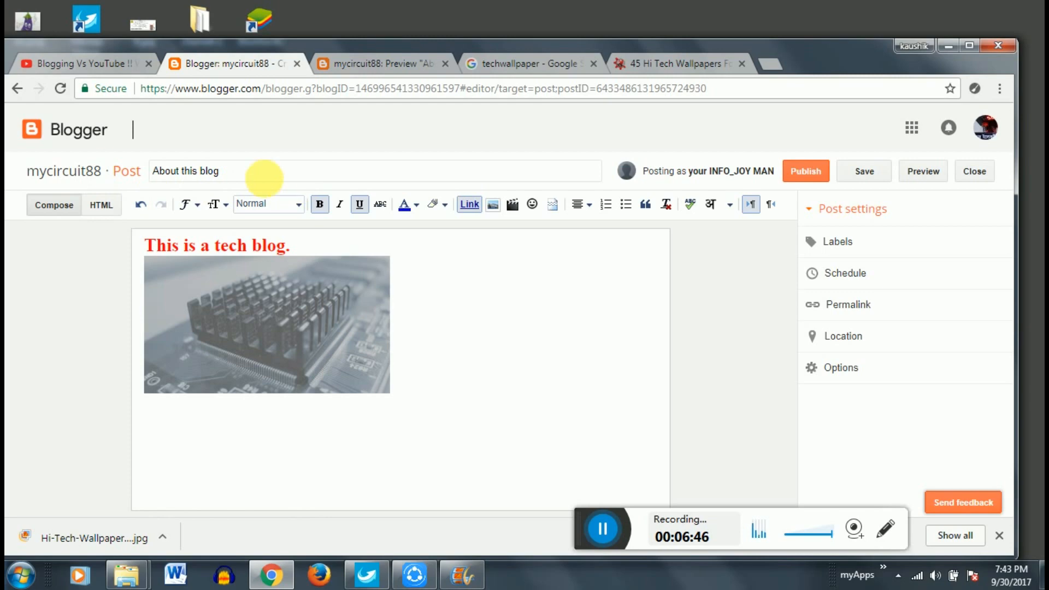
click(50, 173)
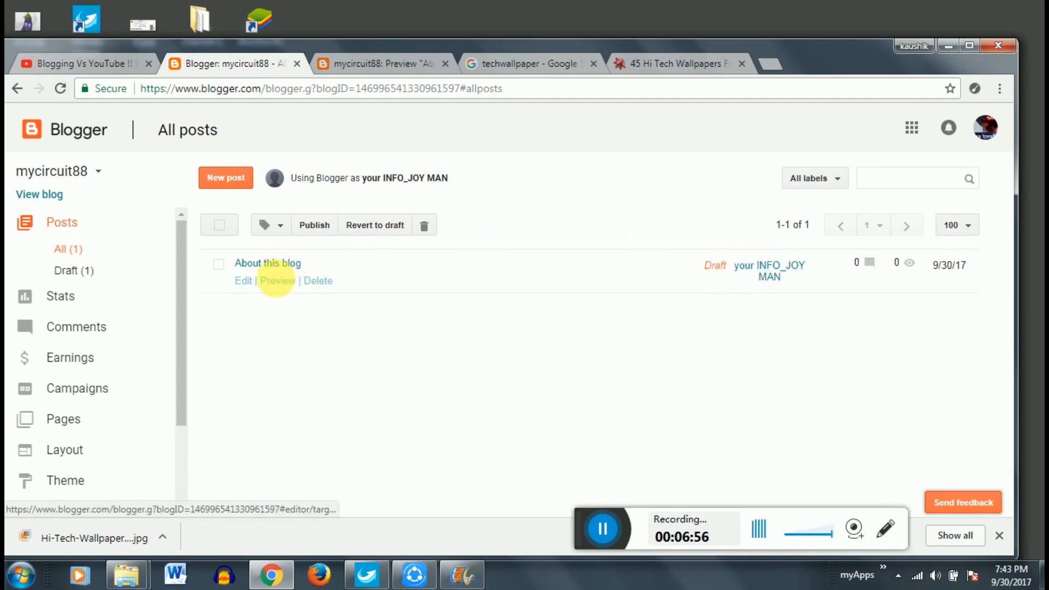
- Preview the "About this blog" draft from the posts list, return to the list and reopen the draft to publish it
click(275, 281)
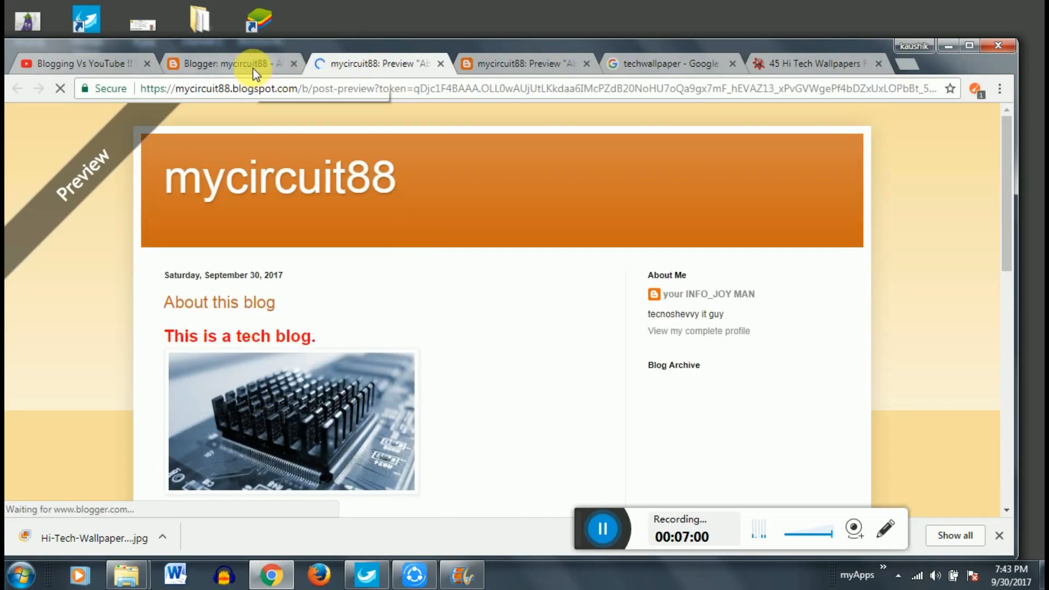
click(235, 65)
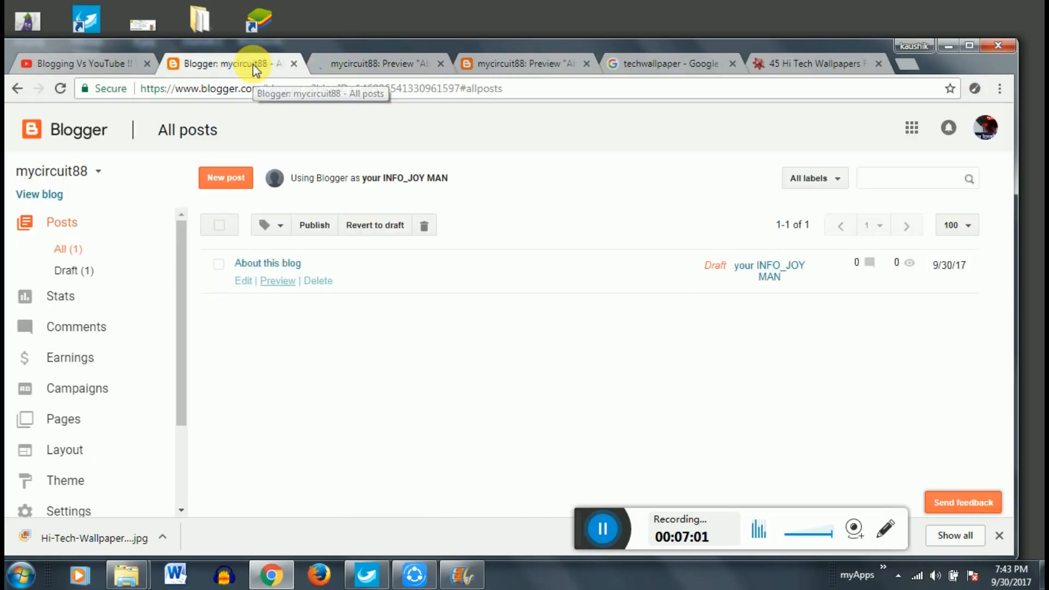
click(243, 281)
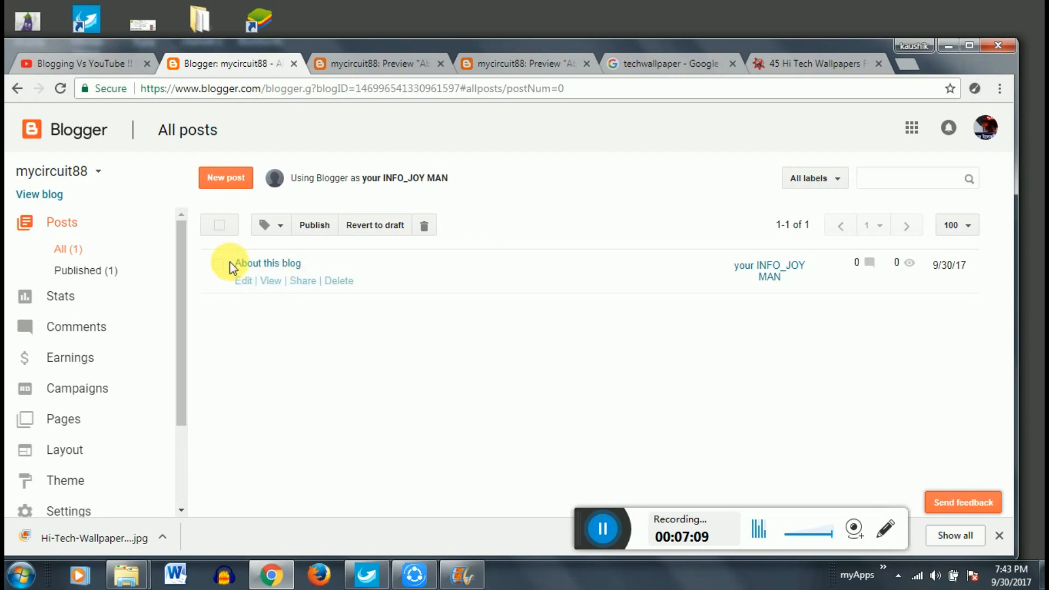
- View the live blog, open the "About this blog" post page, enlarge its image and return to the posts list
click(53, 196)
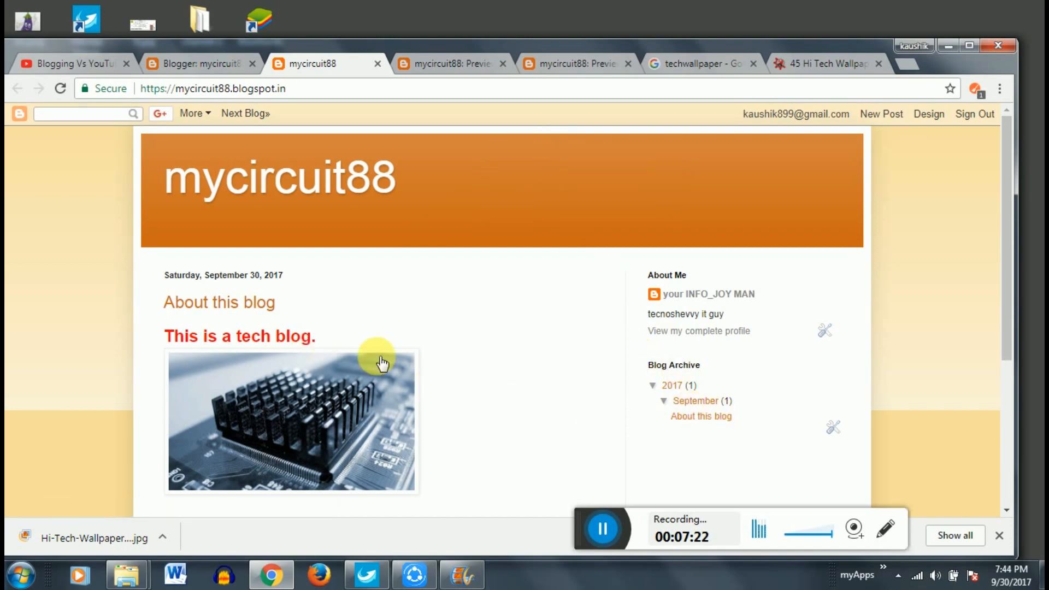
drag(1006, 225, 1007, 281)
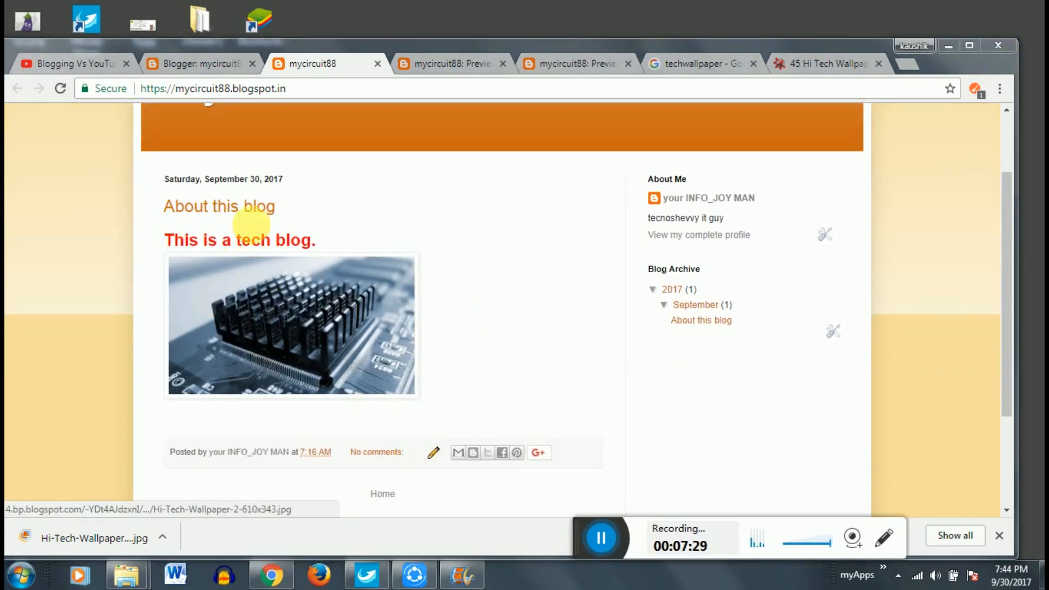
click(221, 207)
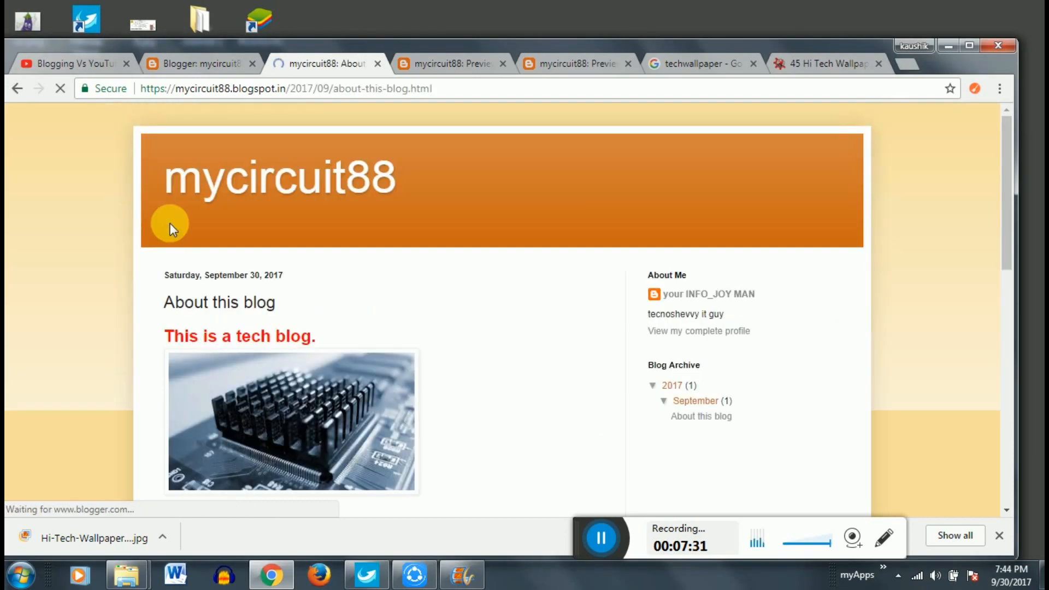
scroll(385, 323, down, 8)
scroll(352, 310, up, 7)
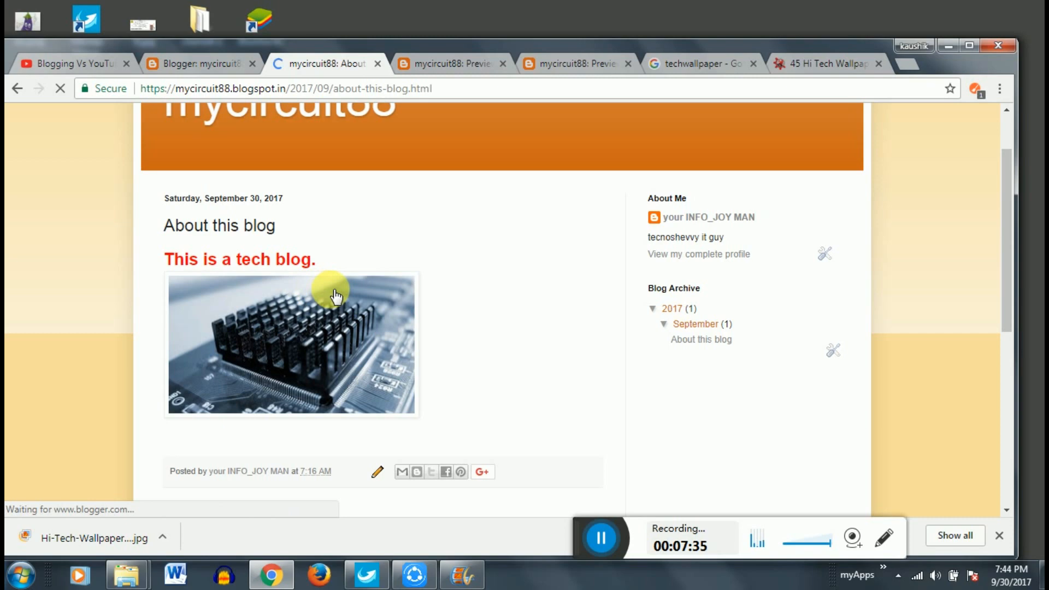
click(336, 296)
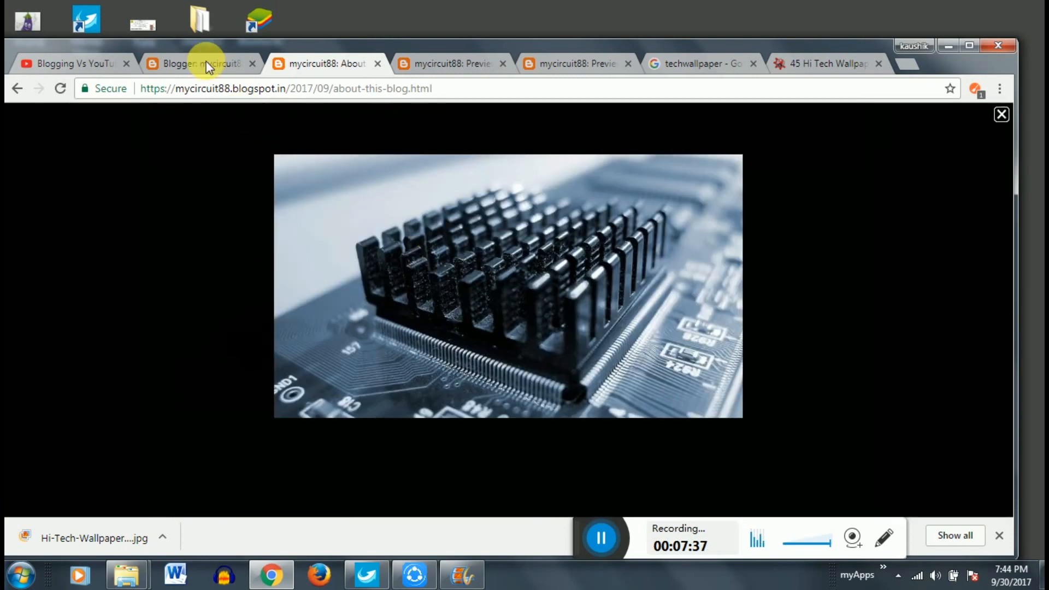
click(204, 60)
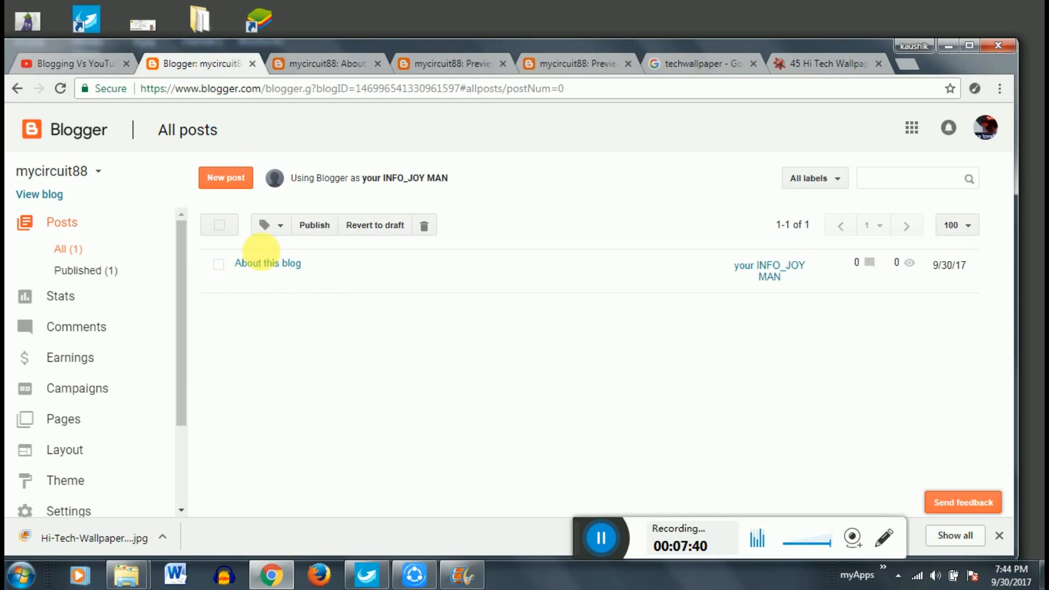
- Close the live post page and view the AdSense information on the mycircuit88 Earnings page
click(379, 64)
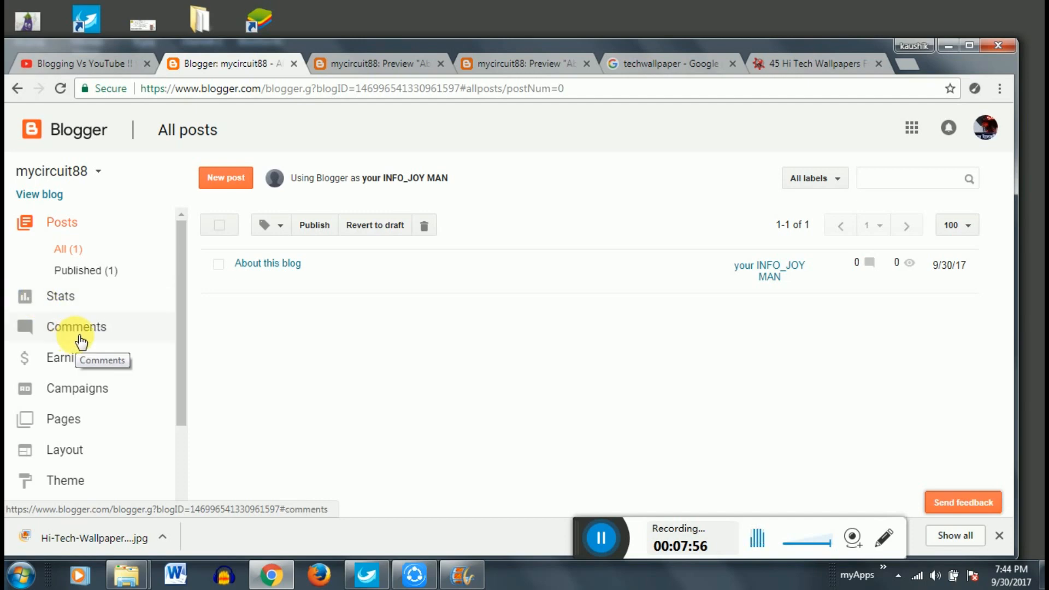
click(68, 358)
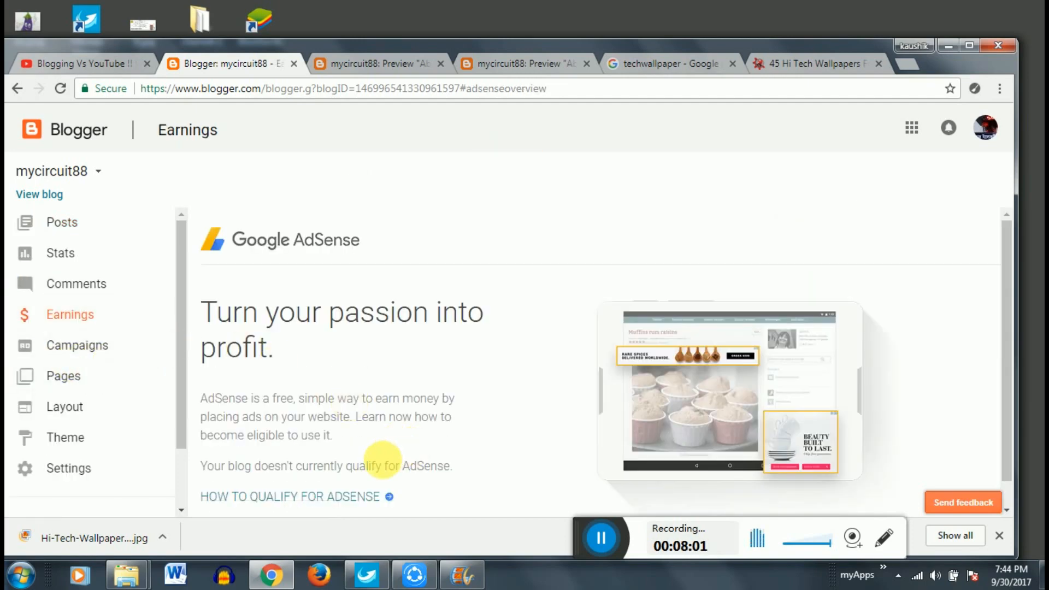
scroll(306, 454, down, 1)
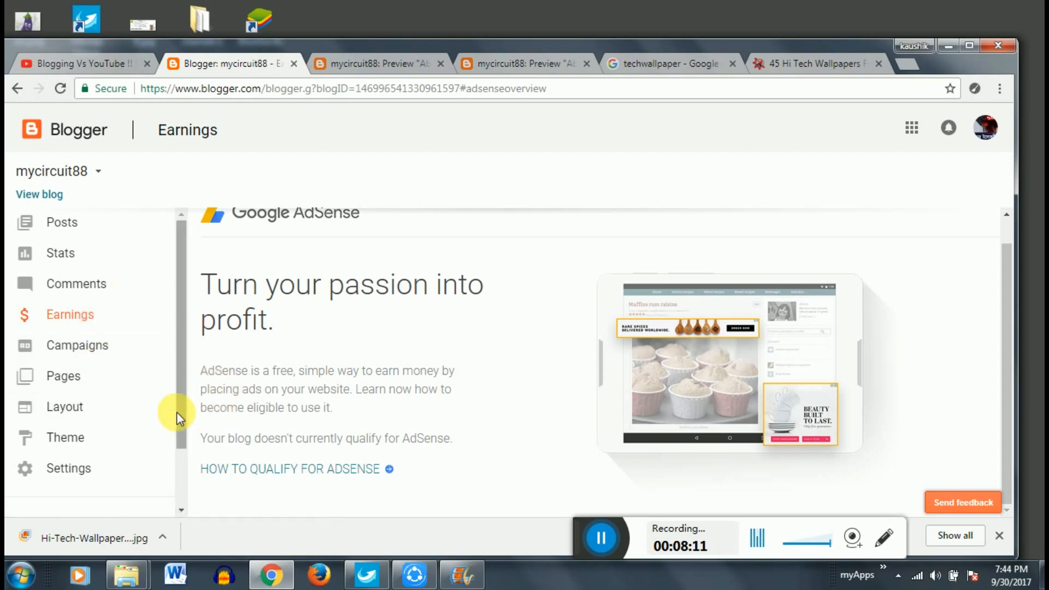
- Check the mycircuit88 pages list, switch to the SElabs tech blog and look over its list of pages
click(70, 377)
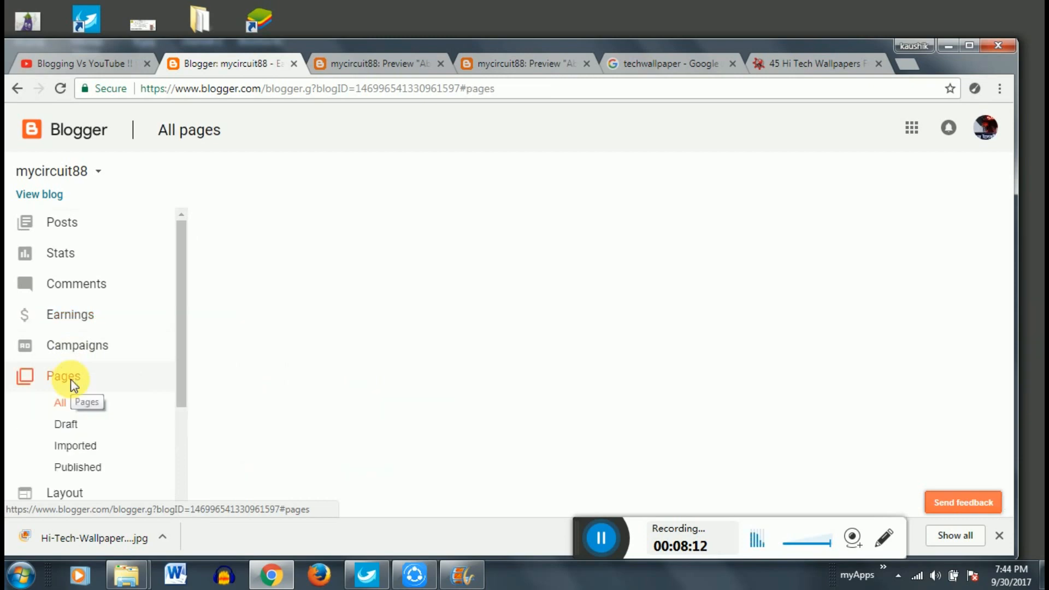
click(97, 172)
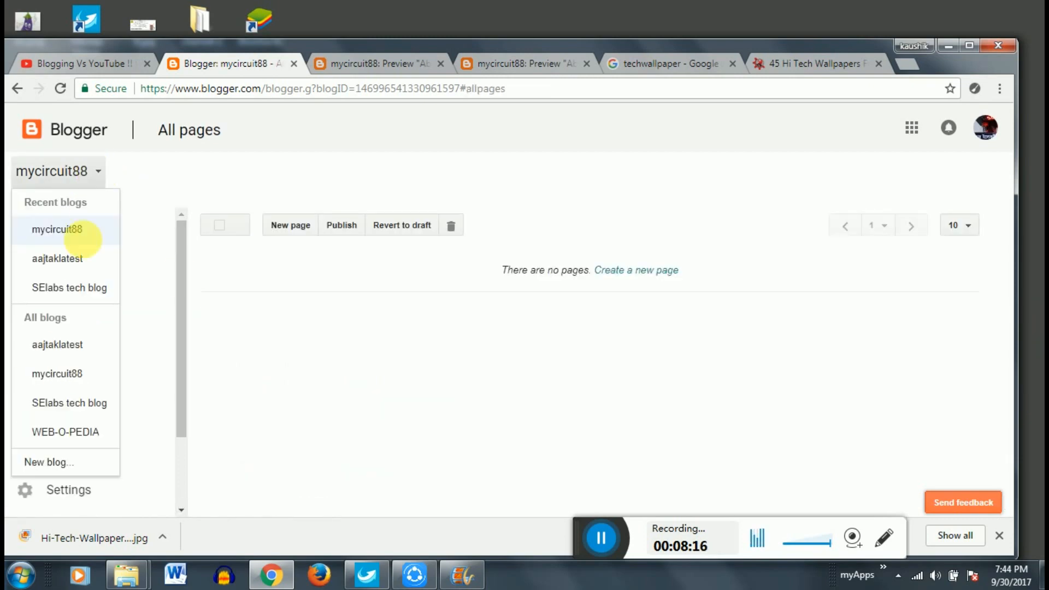
click(84, 288)
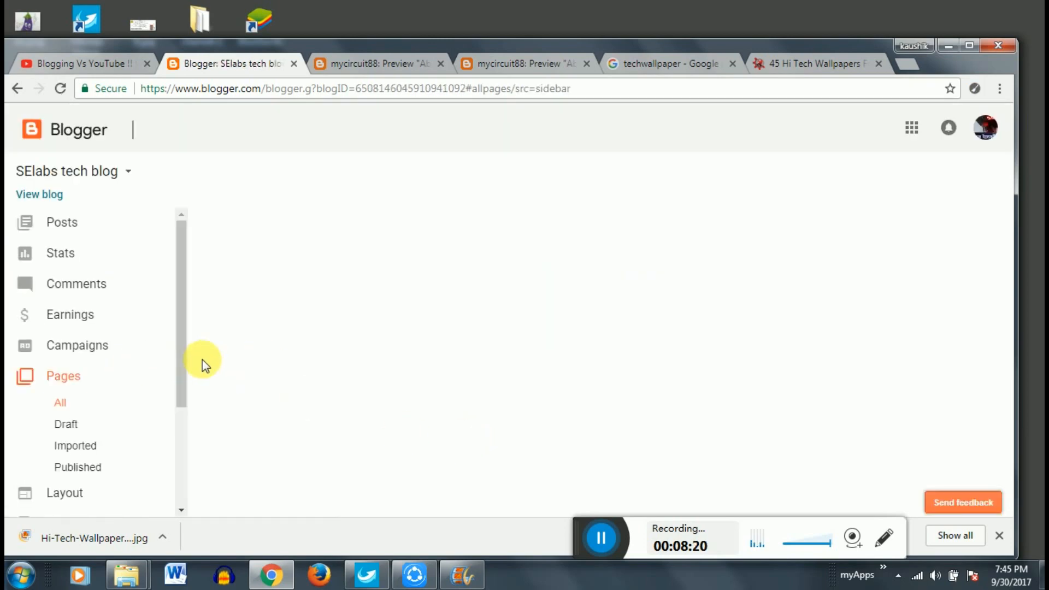
mouse_move(287, 402)
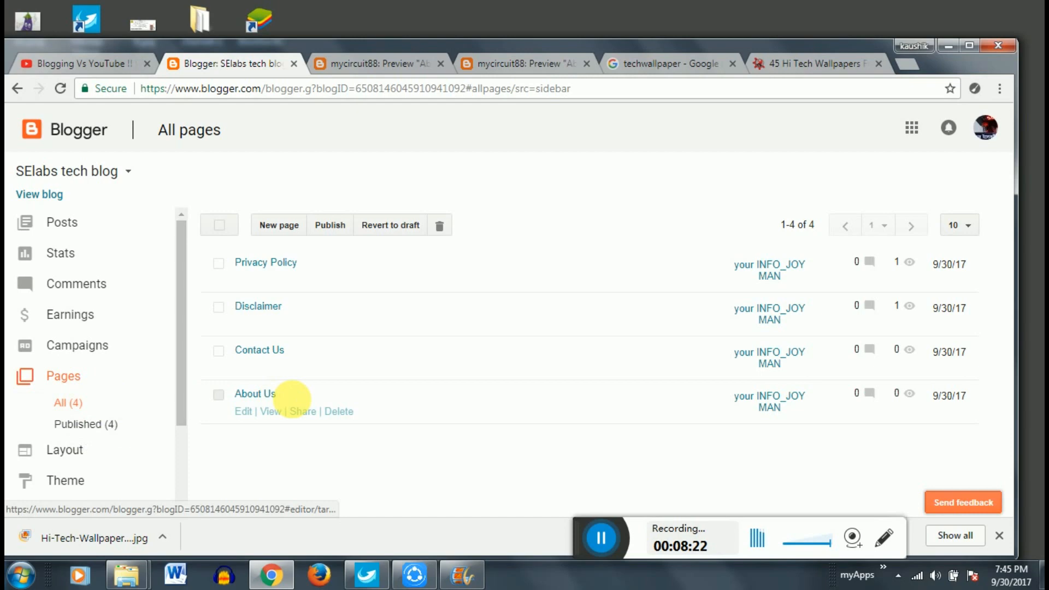
mouse_move(260, 305)
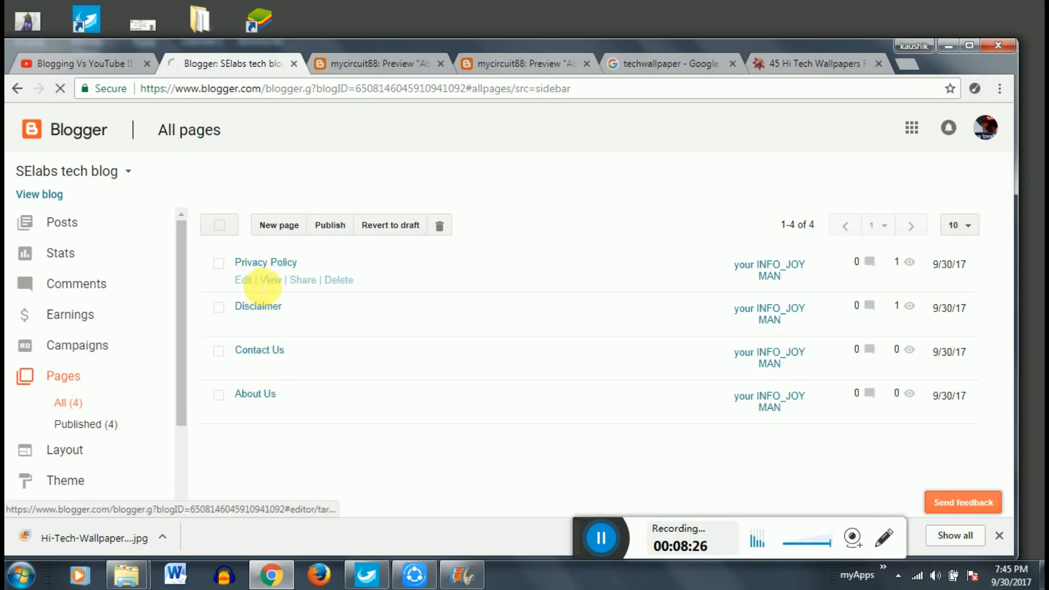
- View the live Privacy Policy page of the SElabs tech blog, return to the pages list and close the viewed page
click(266, 279)
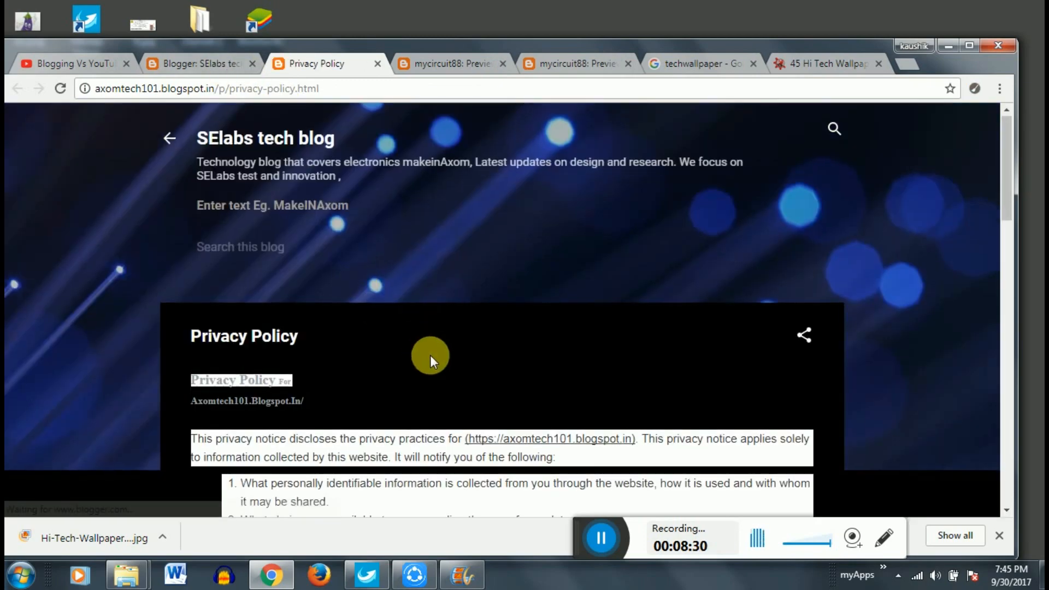
scroll(431, 356, down, 6)
scroll(461, 355, up, 3)
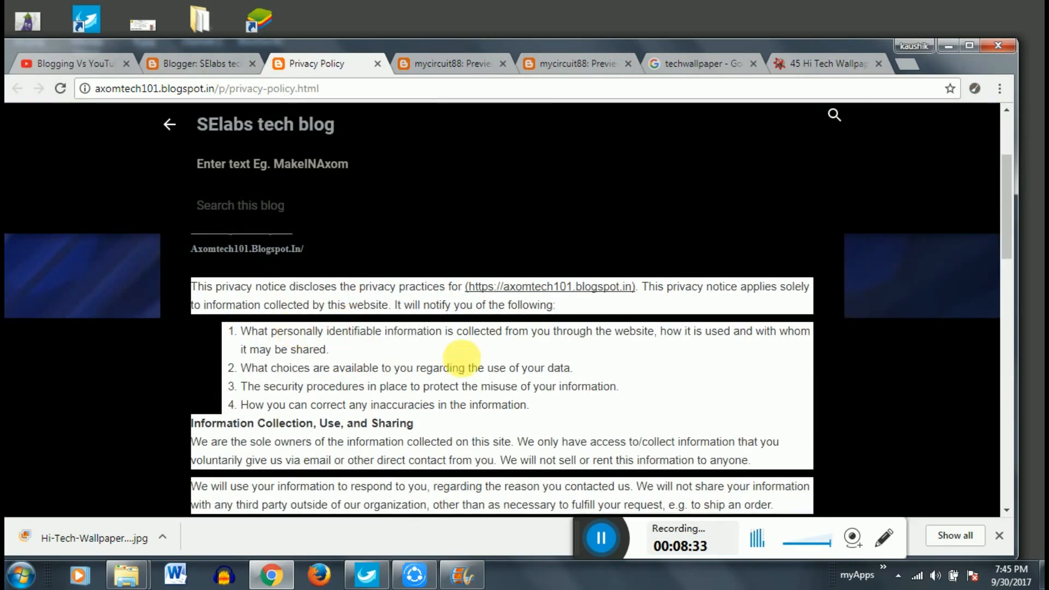
scroll(328, 404, up, 3)
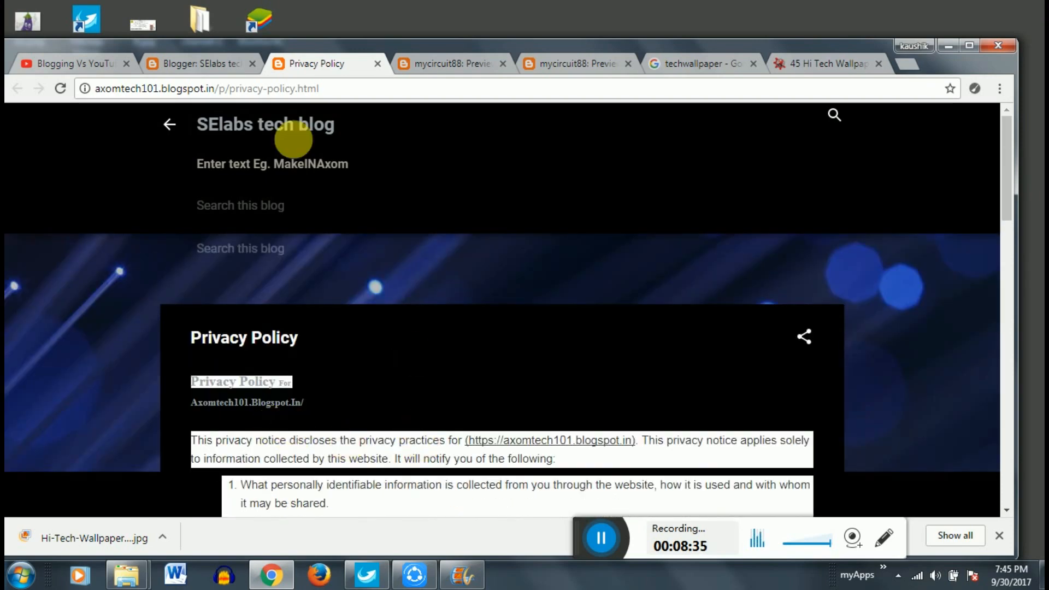
click(233, 68)
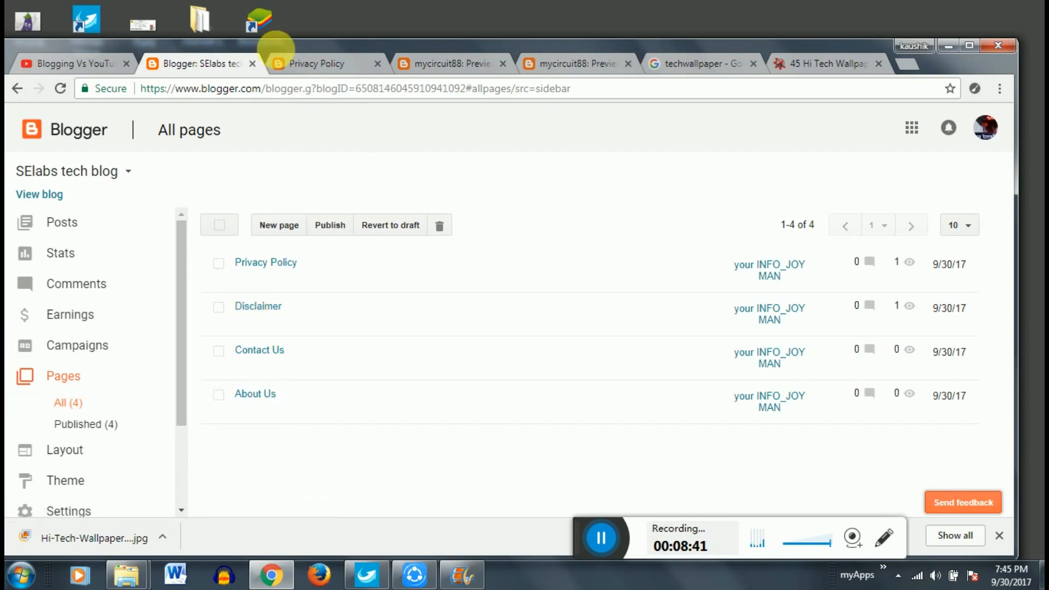
click(377, 64)
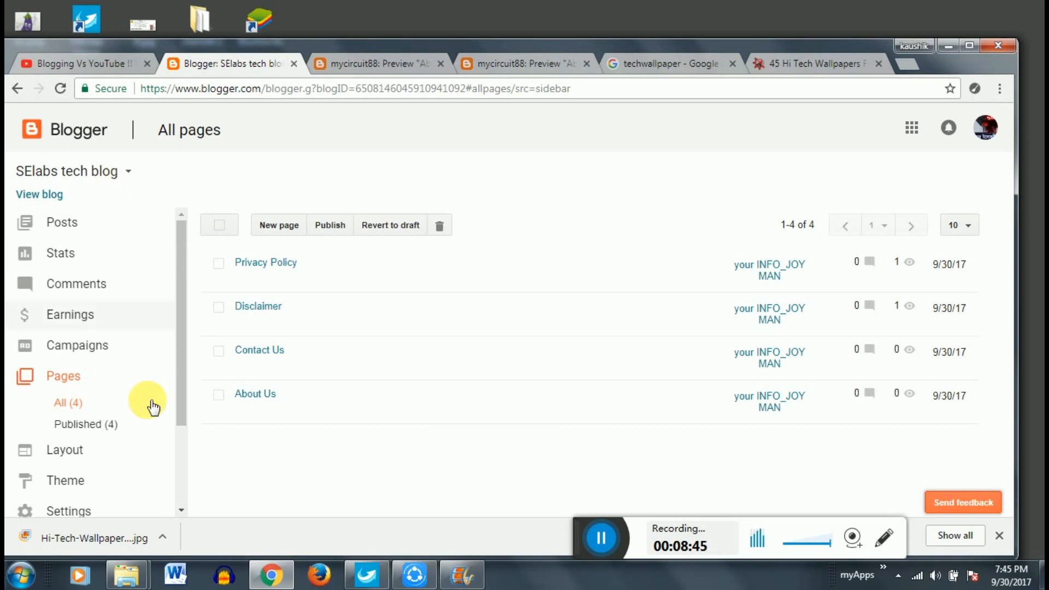
- Open the SElabs tech blog's Earnings page and highlight the statement about its AdSense qualification
drag(181, 417, 180, 434)
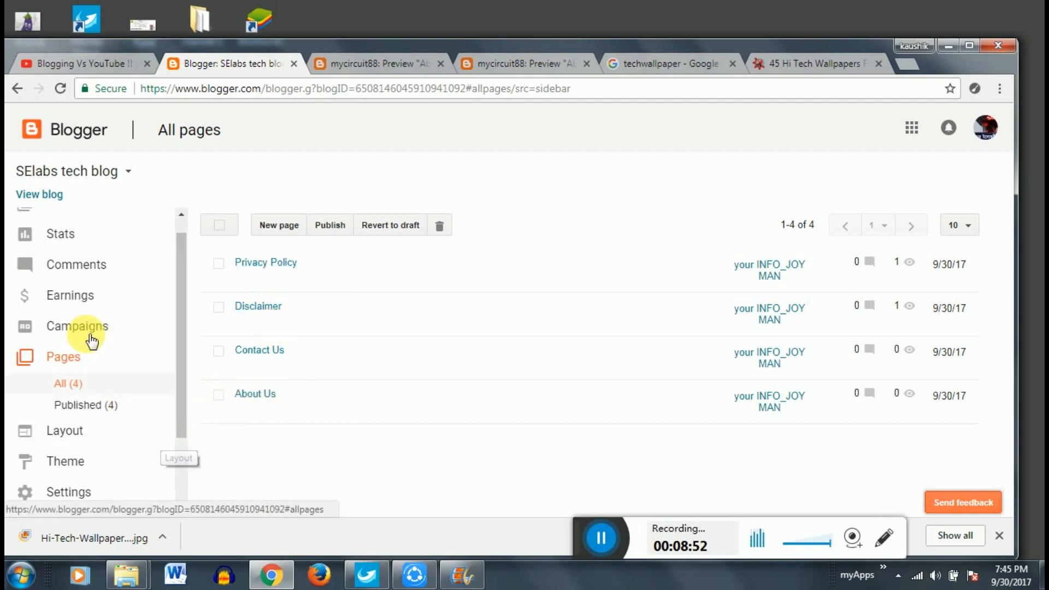
click(71, 295)
scroll(281, 444, down, 1)
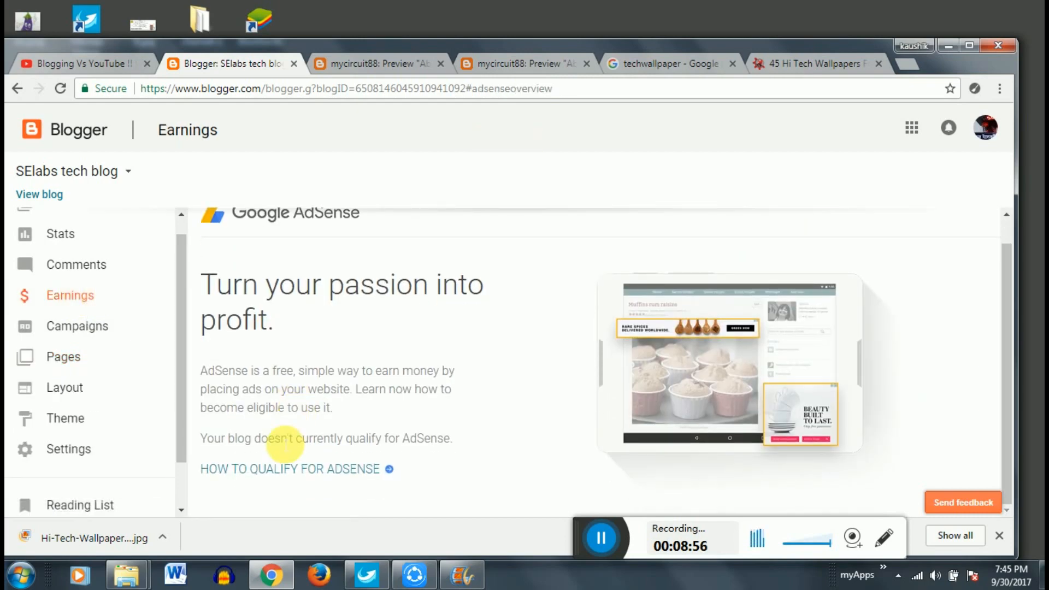
drag(235, 438, 416, 439)
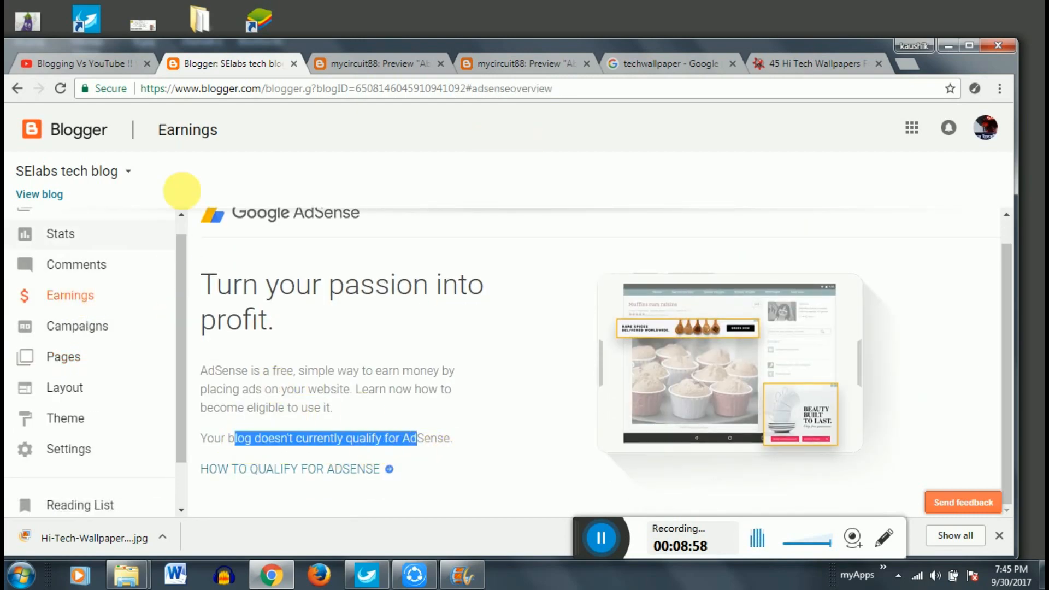
- Switch to the aajtaklatest blog and examine the AdSense account and client ID lines on its Earnings page
click(130, 174)
click(74, 254)
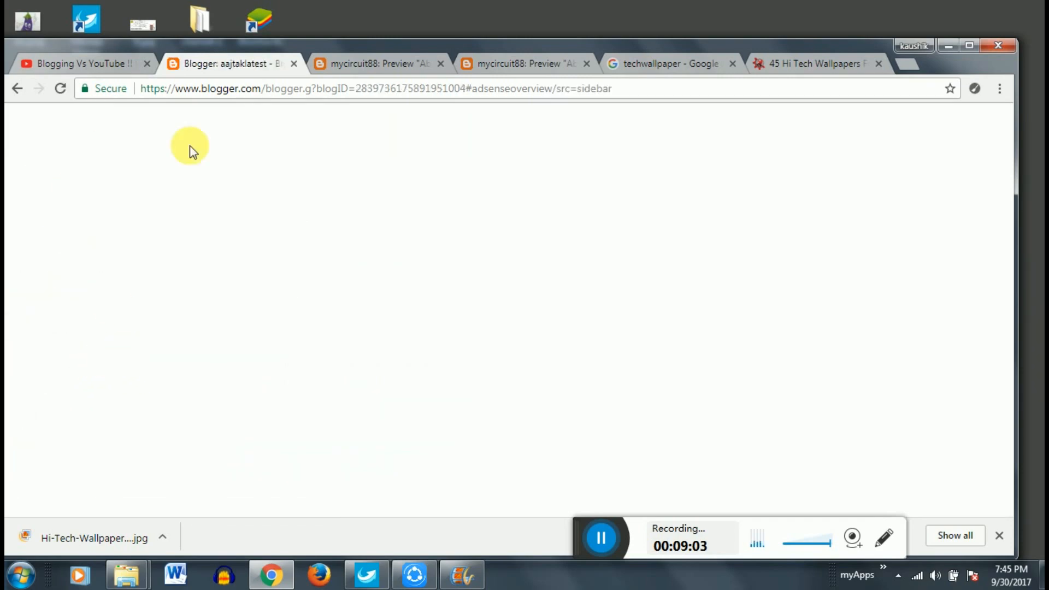
click(80, 314)
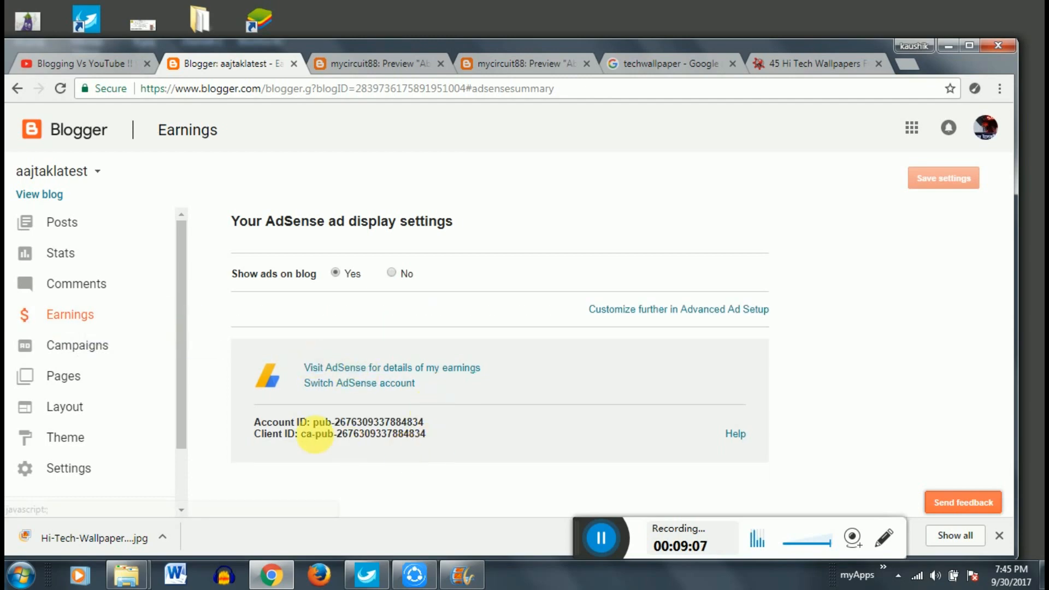
drag(267, 423, 363, 443)
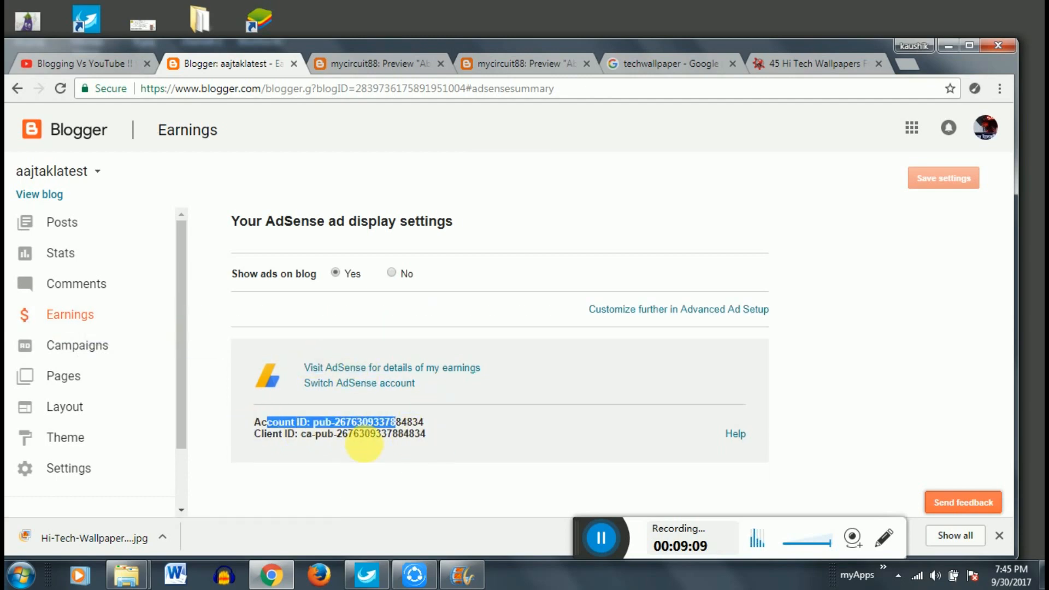
drag(284, 434, 347, 435)
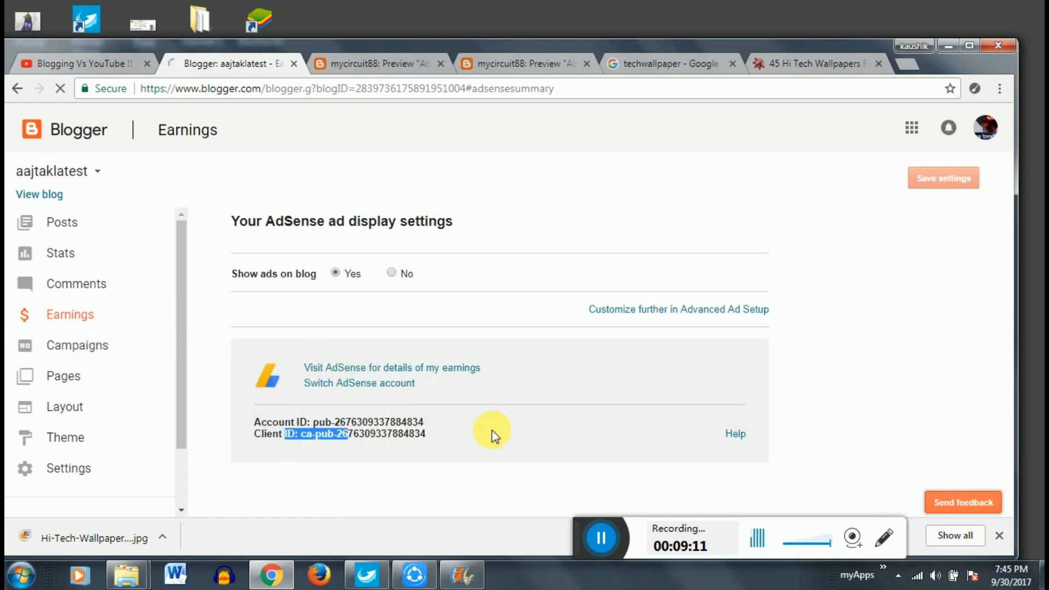
drag(441, 434, 375, 441)
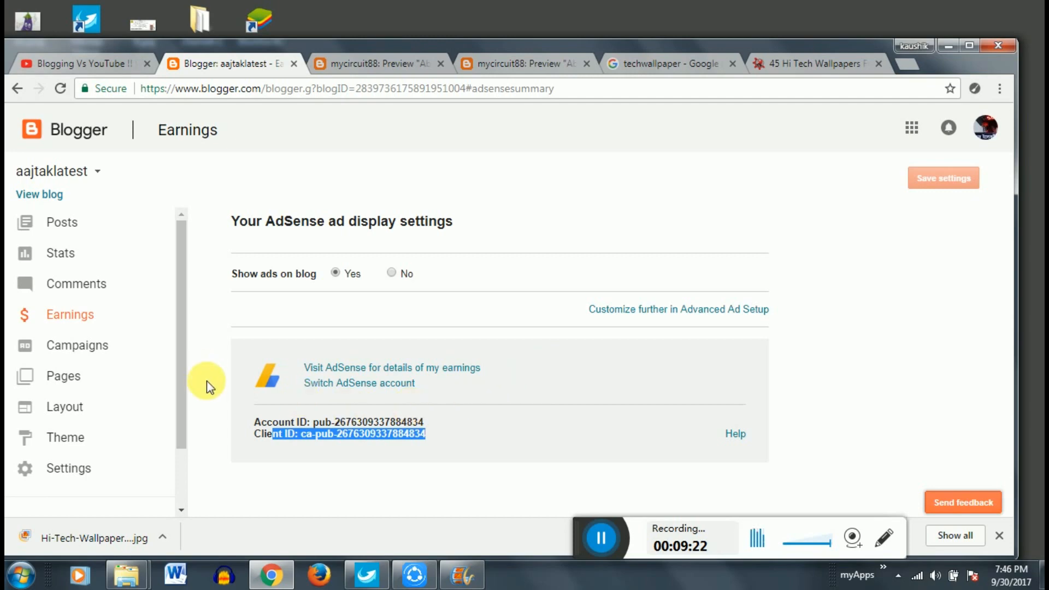
drag(260, 422, 414, 434)
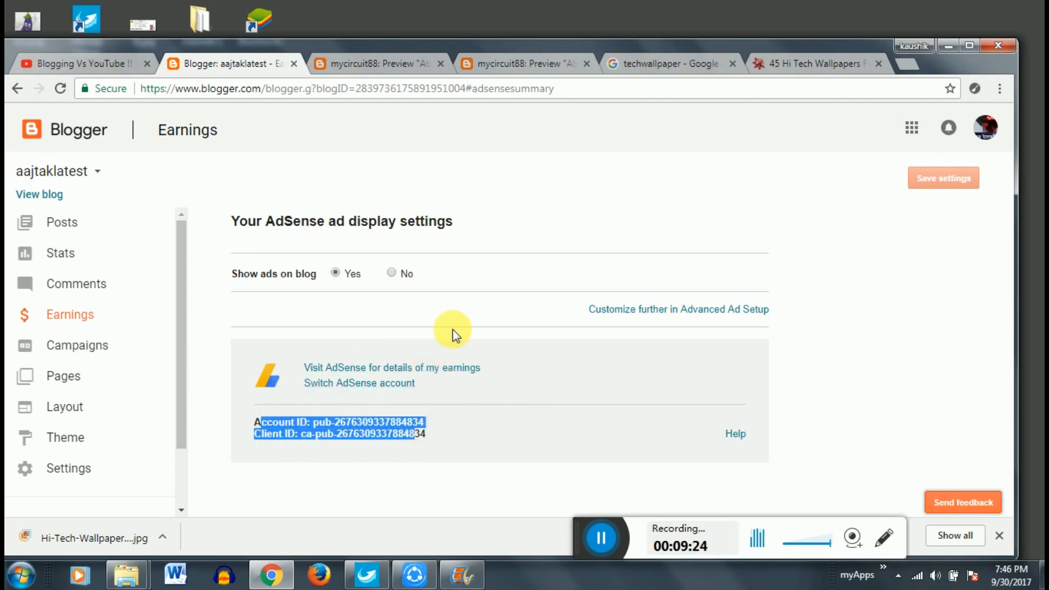
- Inspect the aajtaklatest layout's AdSense gadget via Advanced Ad Setup, and switch back to mycircuit88 to look over its layout
click(648, 310)
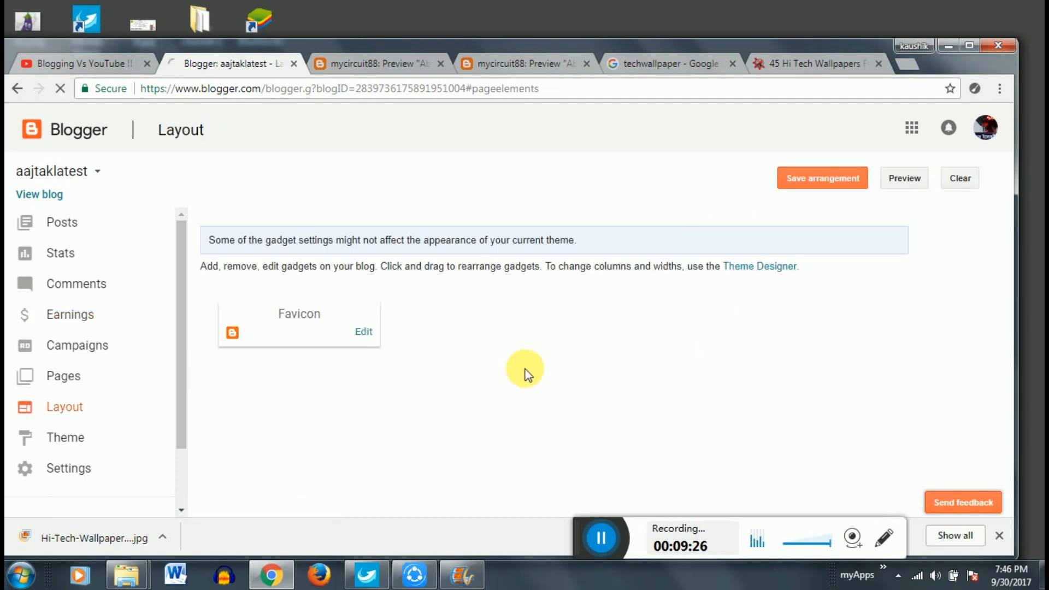
scroll(574, 371, down, 3)
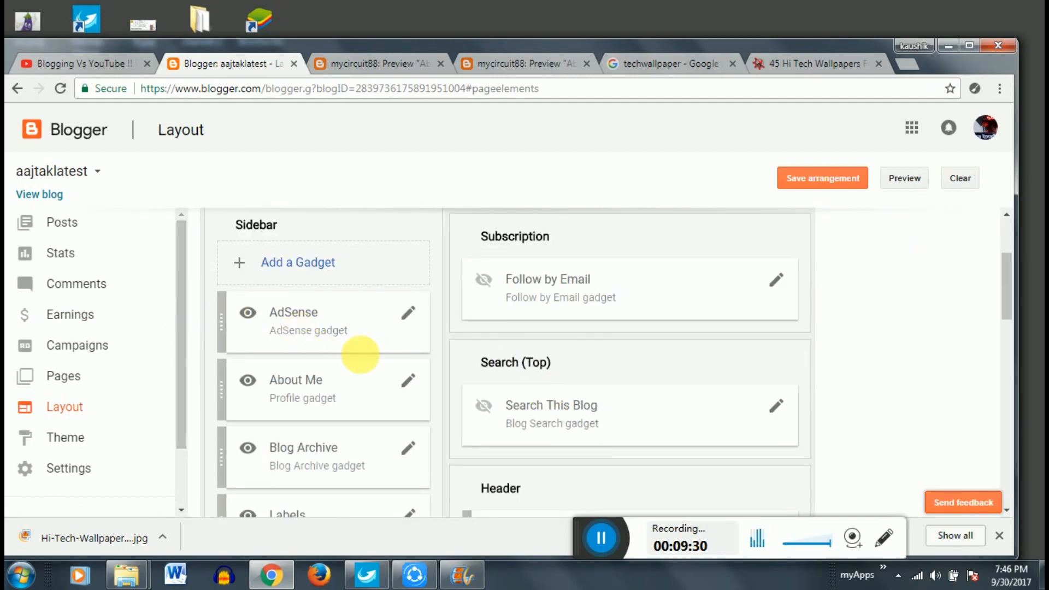
click(98, 171)
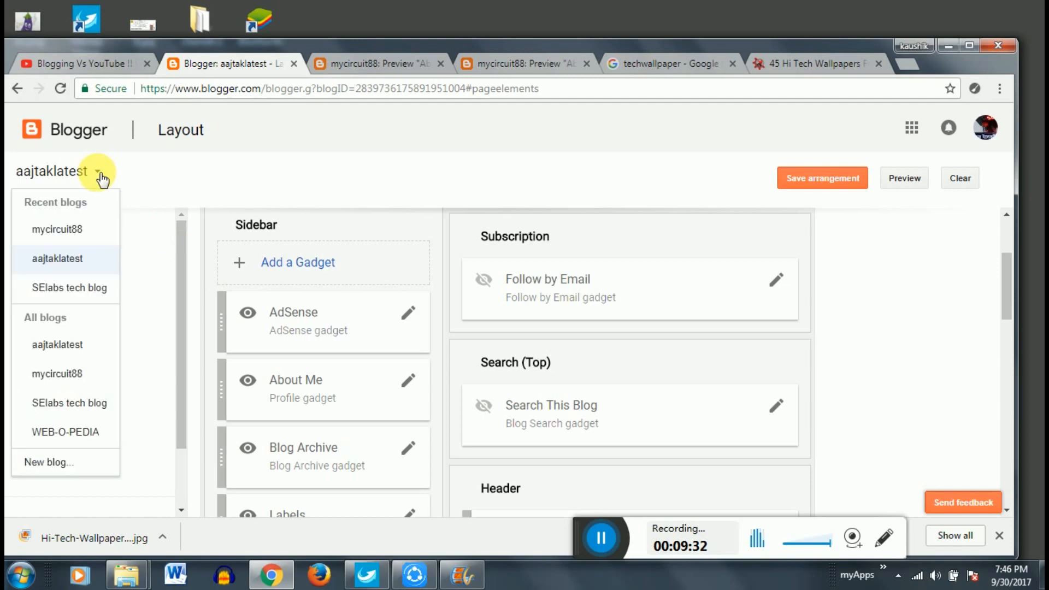
click(71, 230)
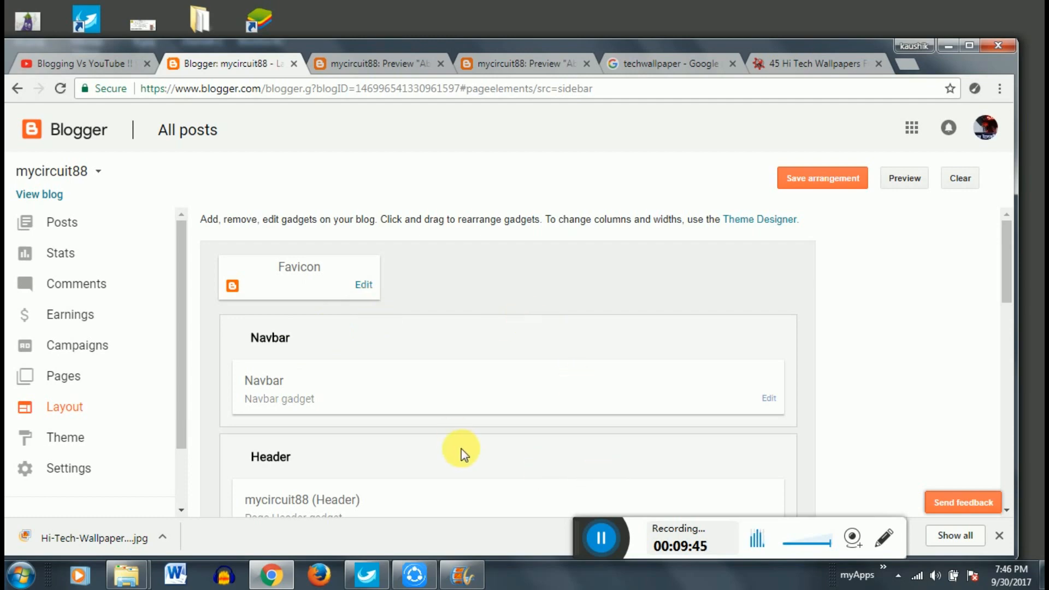
scroll(461, 448, down, 1)
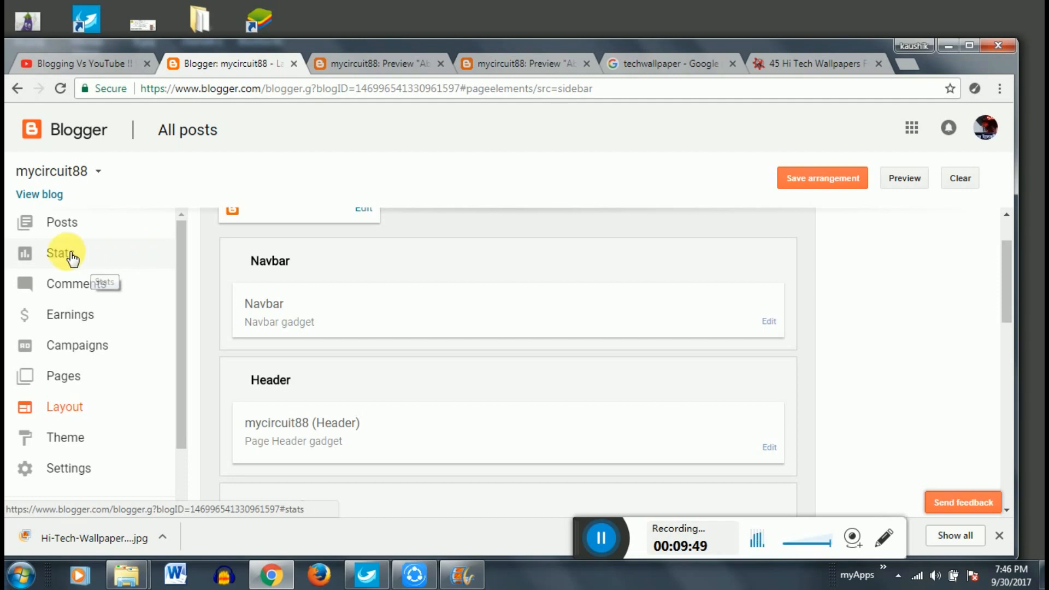
- Go to the mycircuit88 posts list and try to create a new label without selecting a post
click(80, 229)
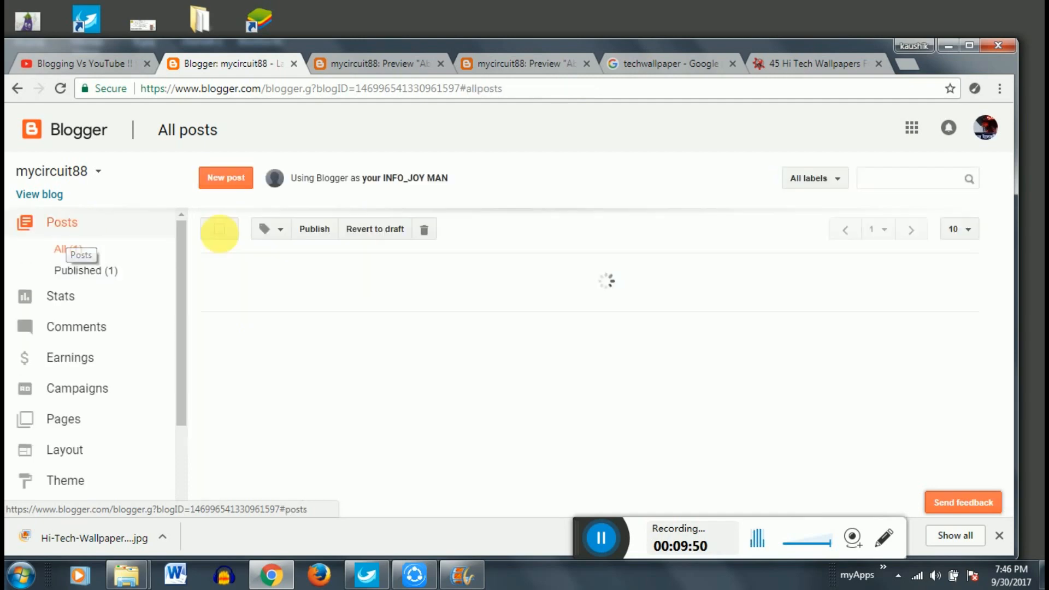
mouse_move(282, 270)
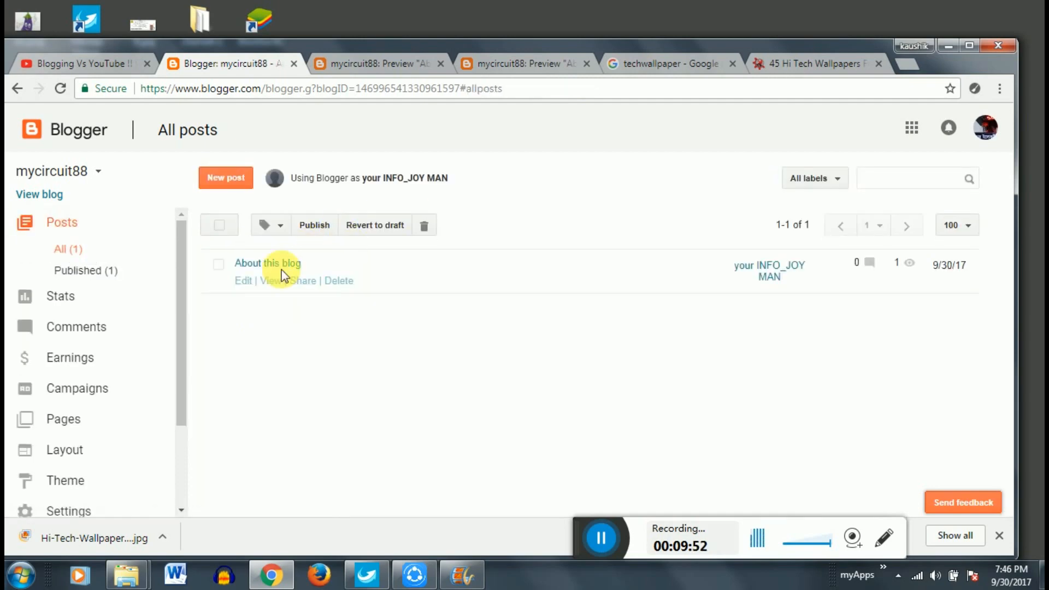
click(287, 230)
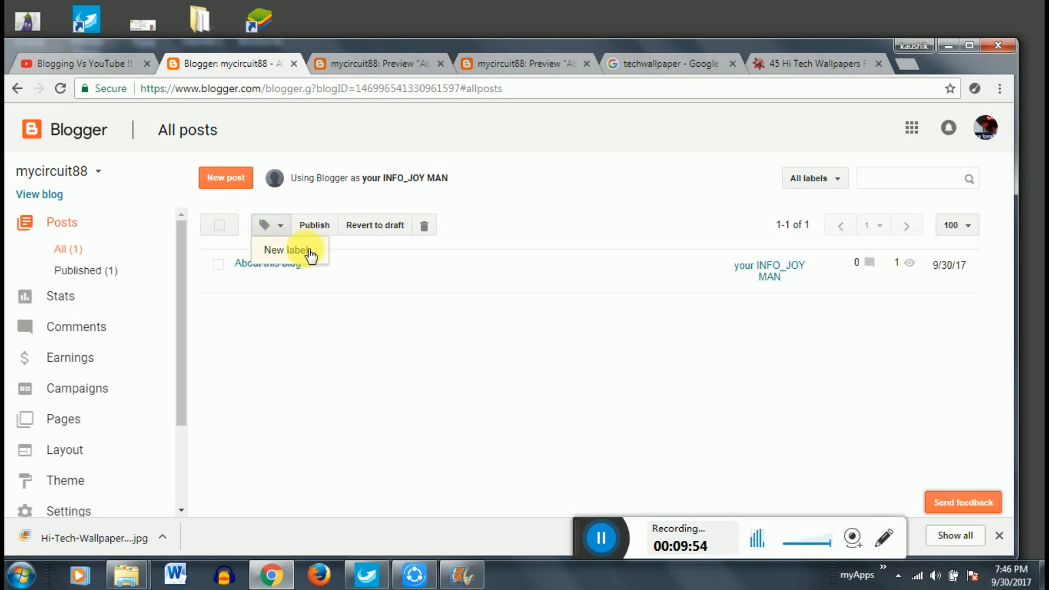
click(311, 254)
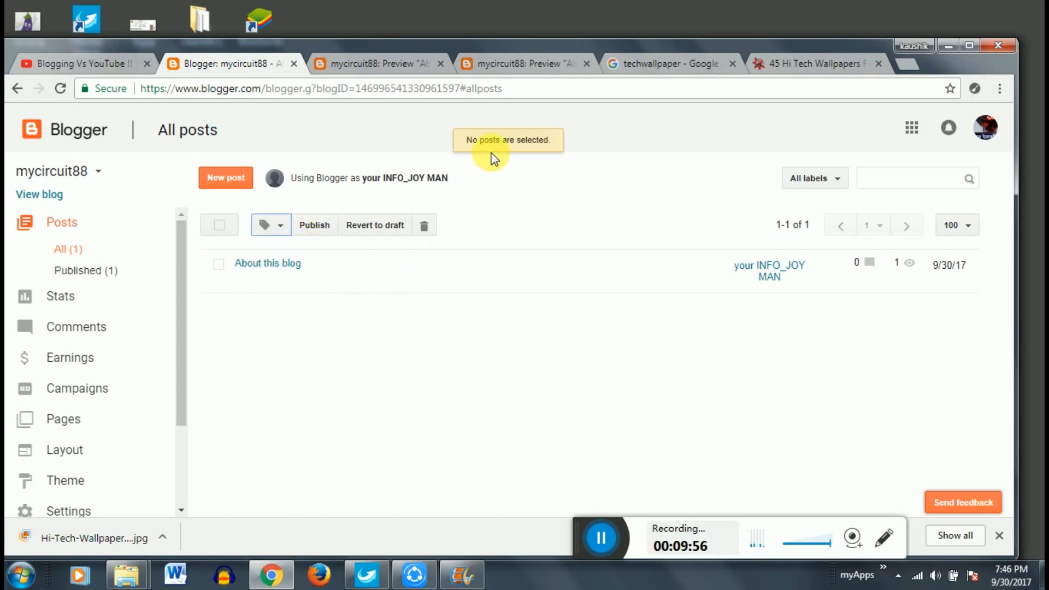
- Select the "About this blog" post and add the new label "latest circuit diagrams" to it
click(218, 265)
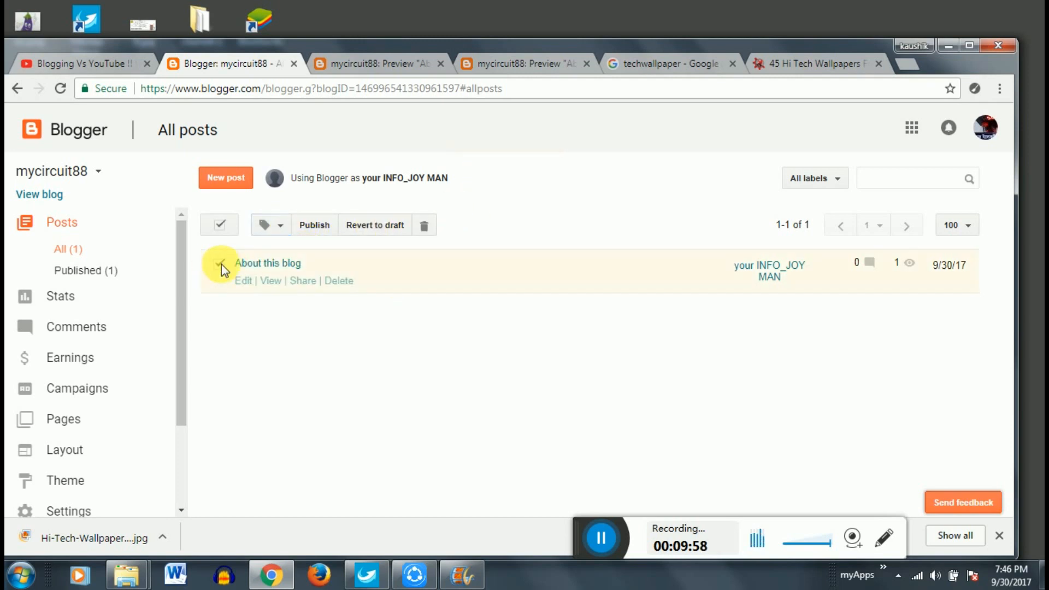
click(281, 231)
click(290, 257)
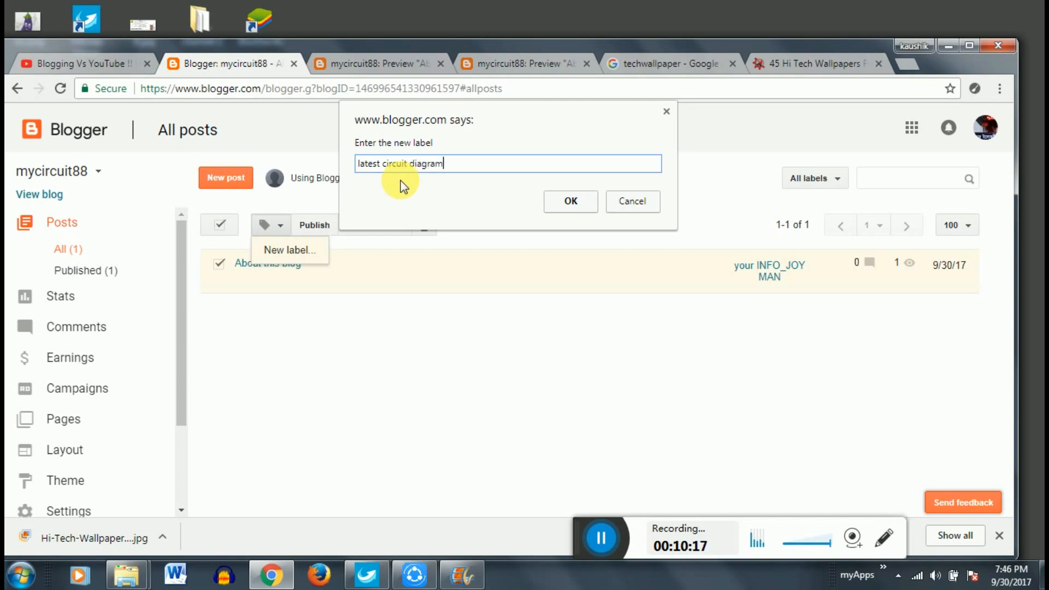
click(573, 209)
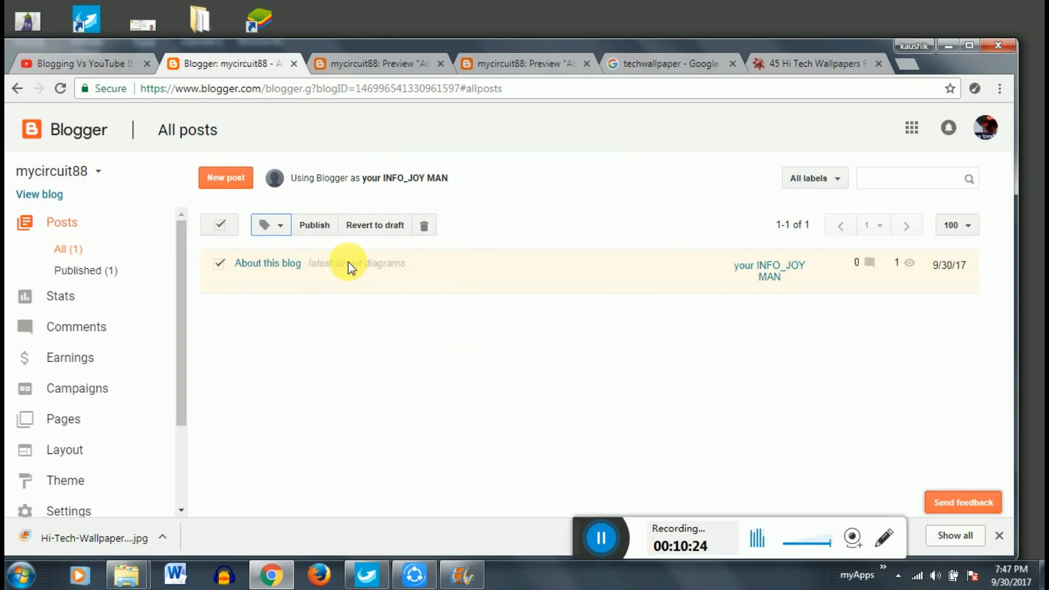
mouse_move(332, 273)
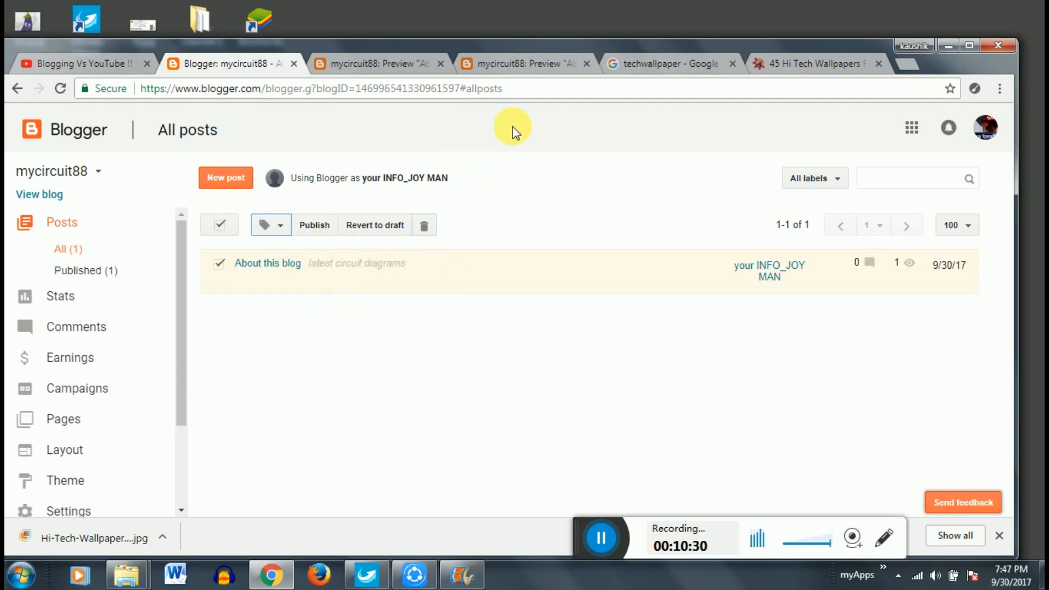
- Switch to the techwallpaper search tab and search Google for "latest circuit breaker"
click(660, 68)
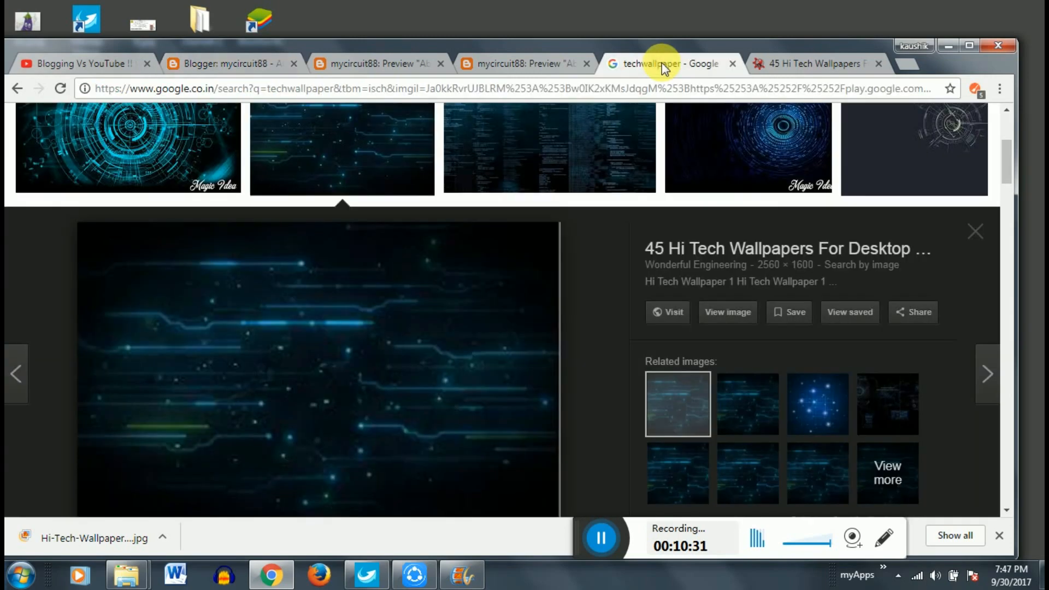
click(497, 89)
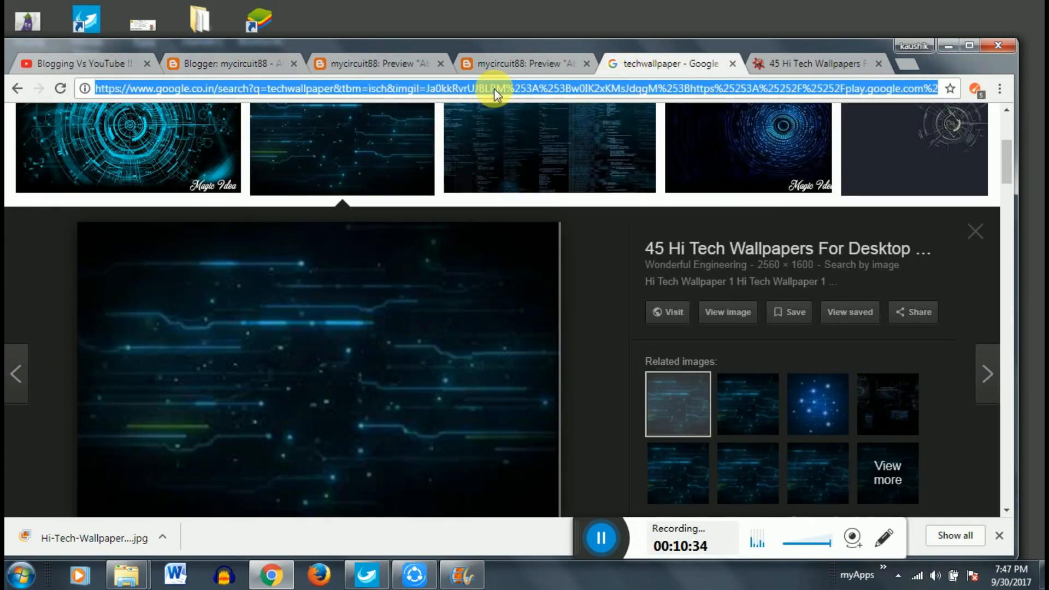
text(late)
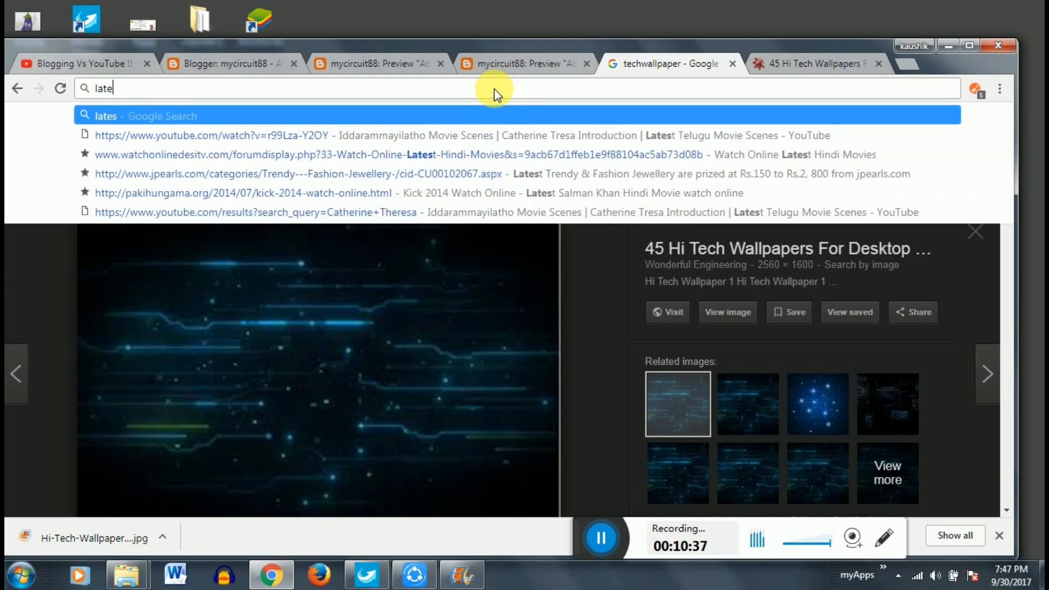
text(st cir)
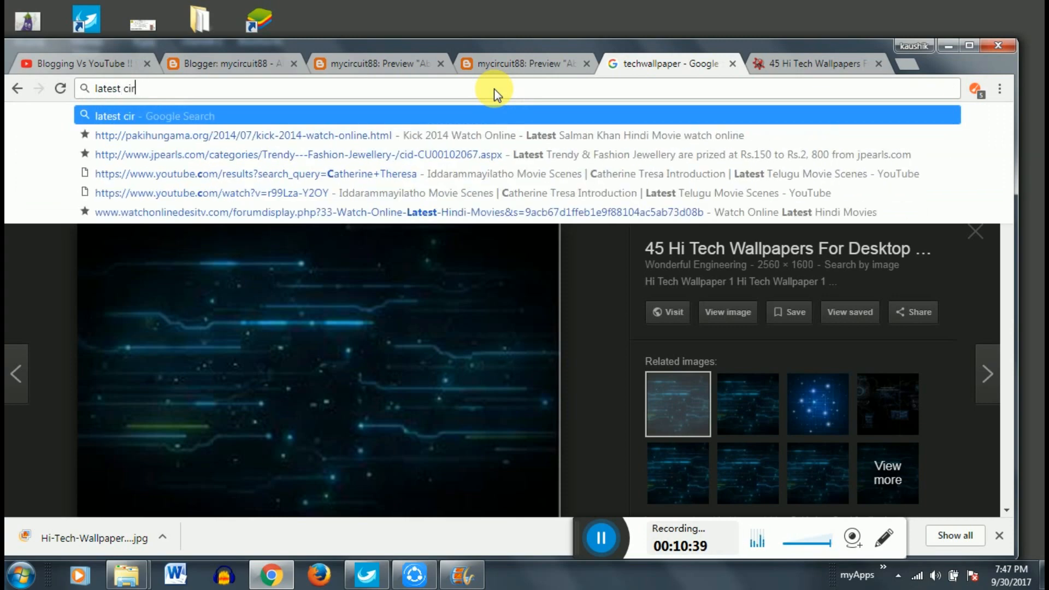
text(cuit)
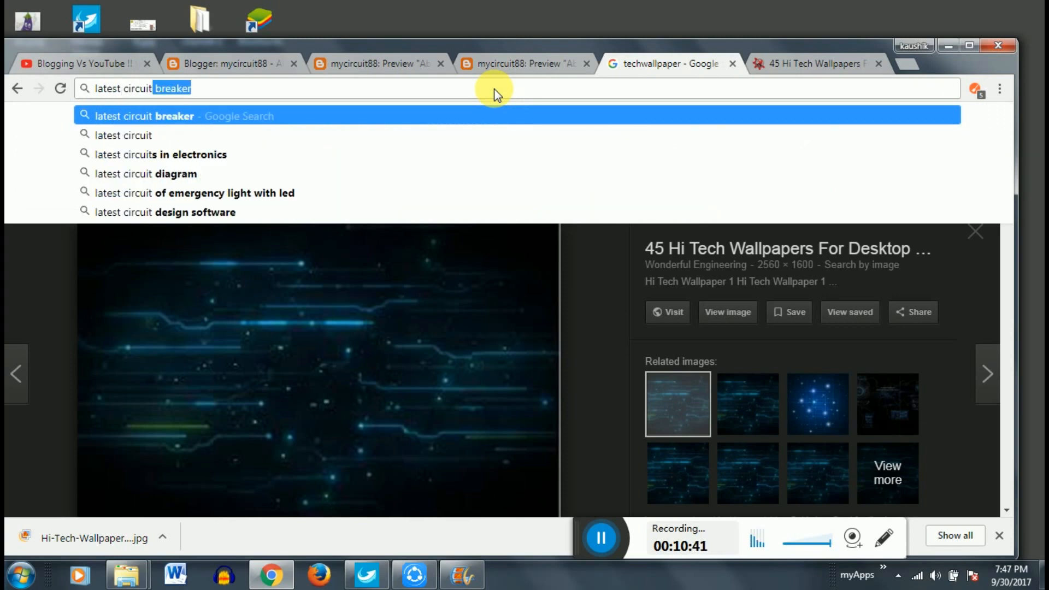
key(Return)
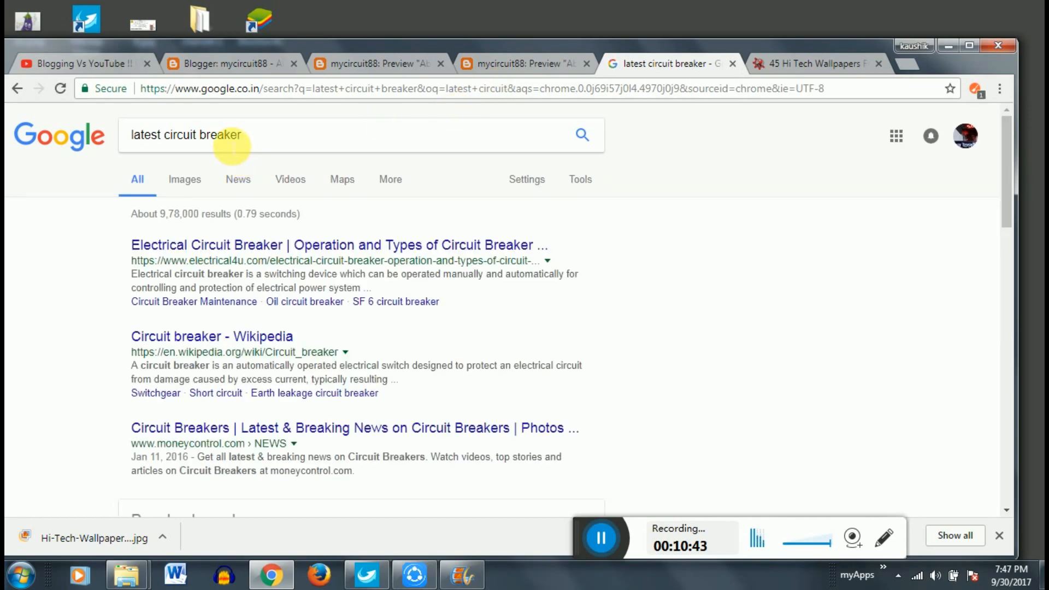
- Change the search to "latest circuit of emergency light with led" and copy that phrase from the search query
double_click(219, 135)
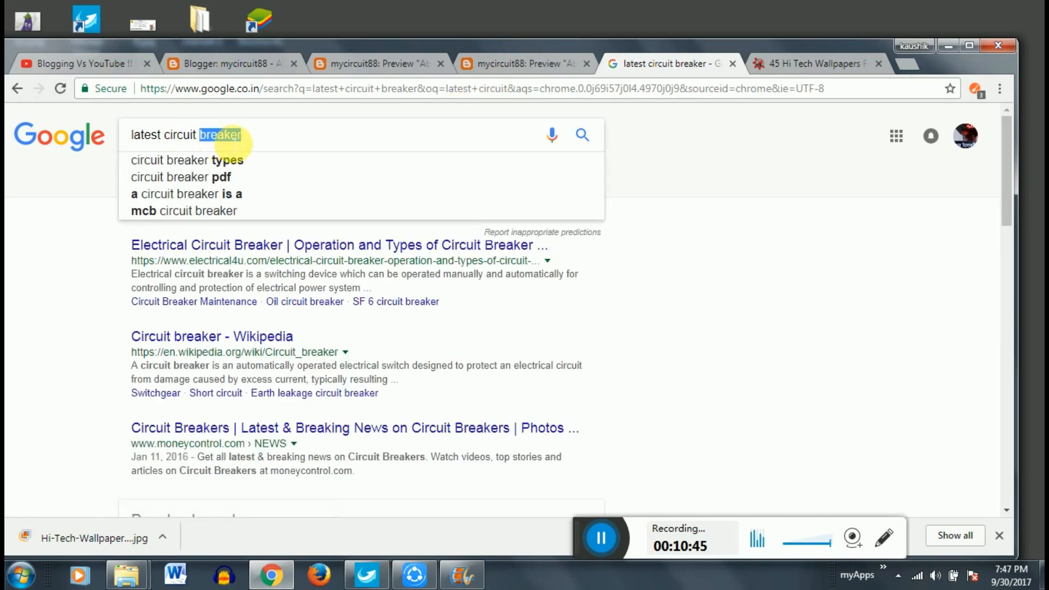
key(BackSpace)
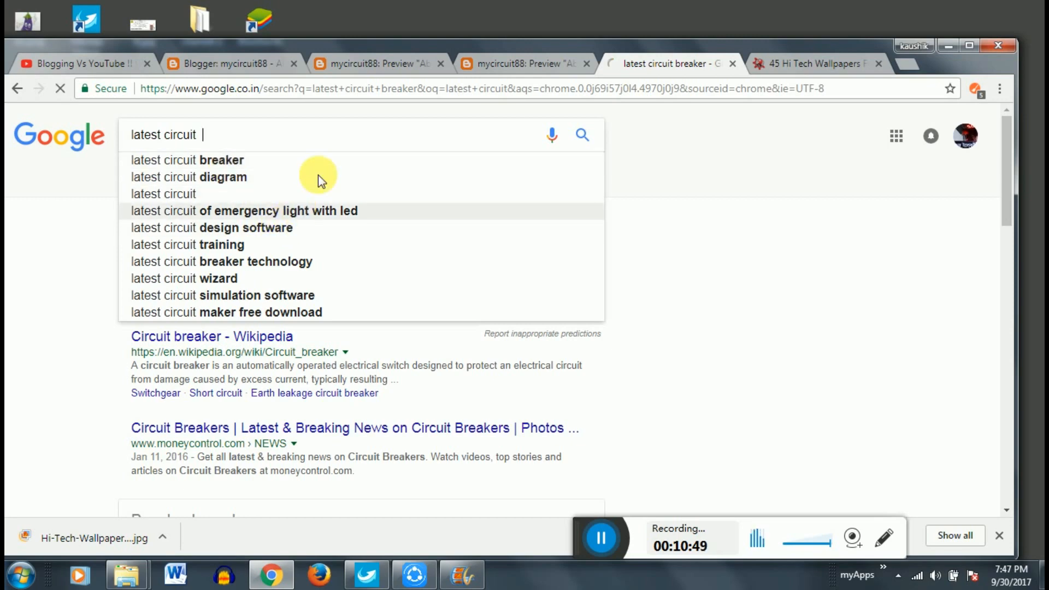
click(314, 211)
drag(374, 136, 109, 138)
right_click(188, 131)
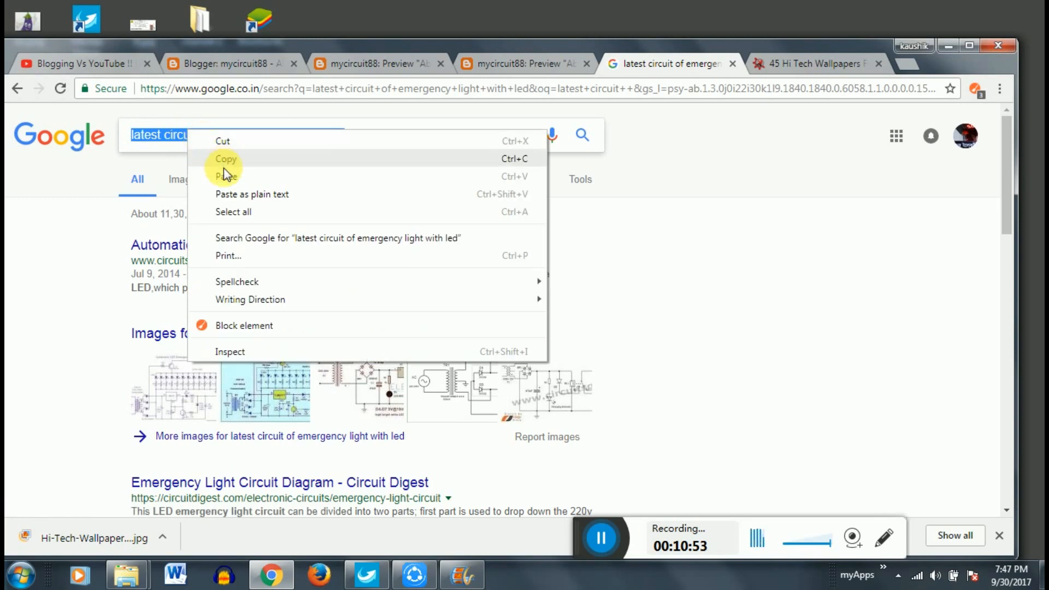
click(229, 163)
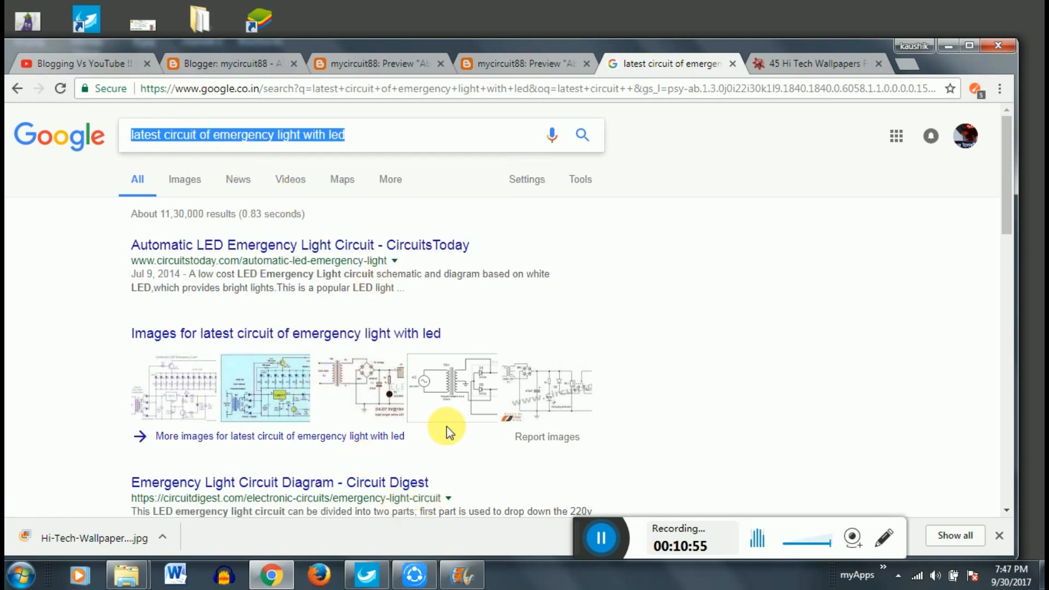
scroll(402, 423, down, 2)
- Return to the mycircuit88 posts list, open "About this blog" for editing, and add blank lines and the word "verious" above the picture
click(219, 63)
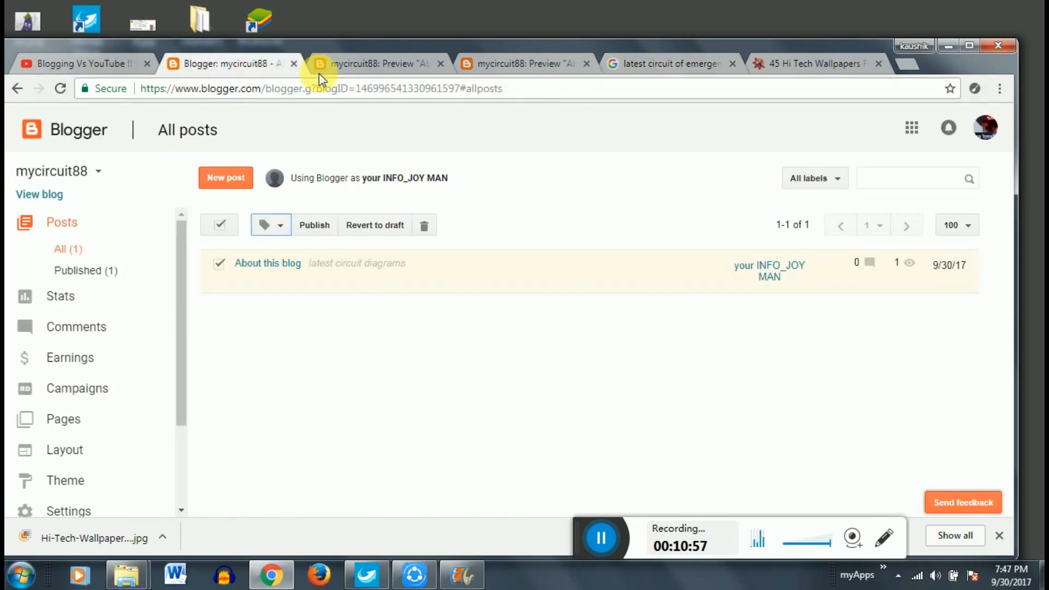
click(245, 281)
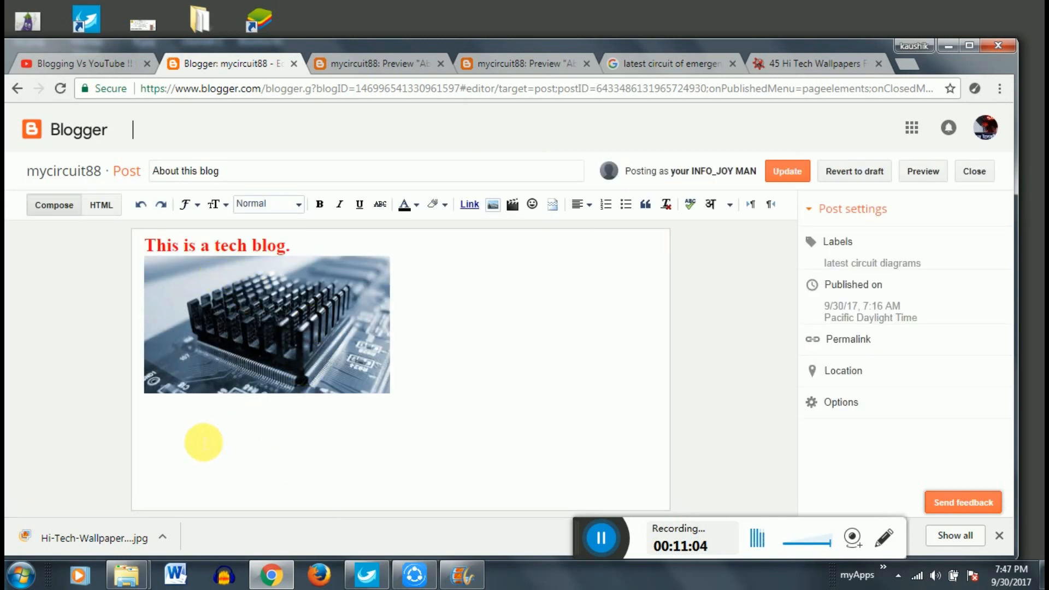
click(175, 429)
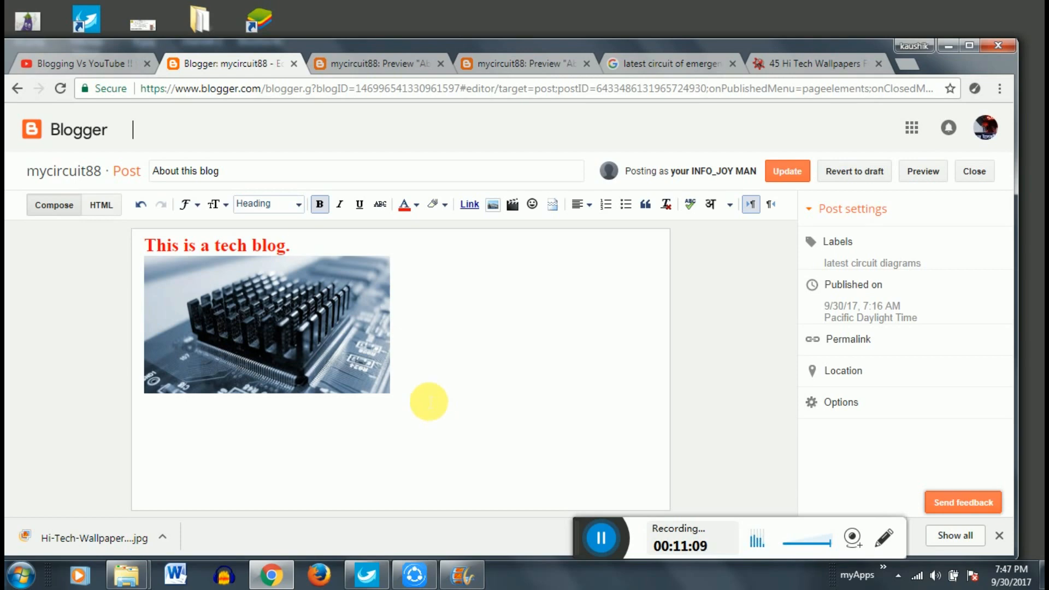
key(Return)
key(Return)
key(Return)
key(Return)
key(Return)
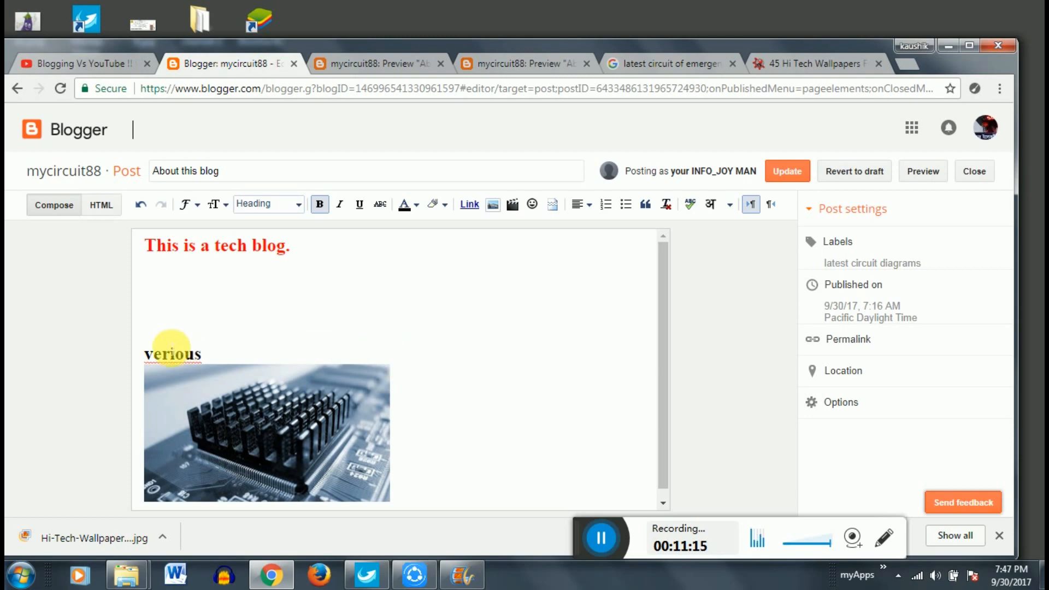
- Correct the word to "various", complete the line as "various circuits like latest circuit of emergency light with led", and update the post
right_click(166, 354)
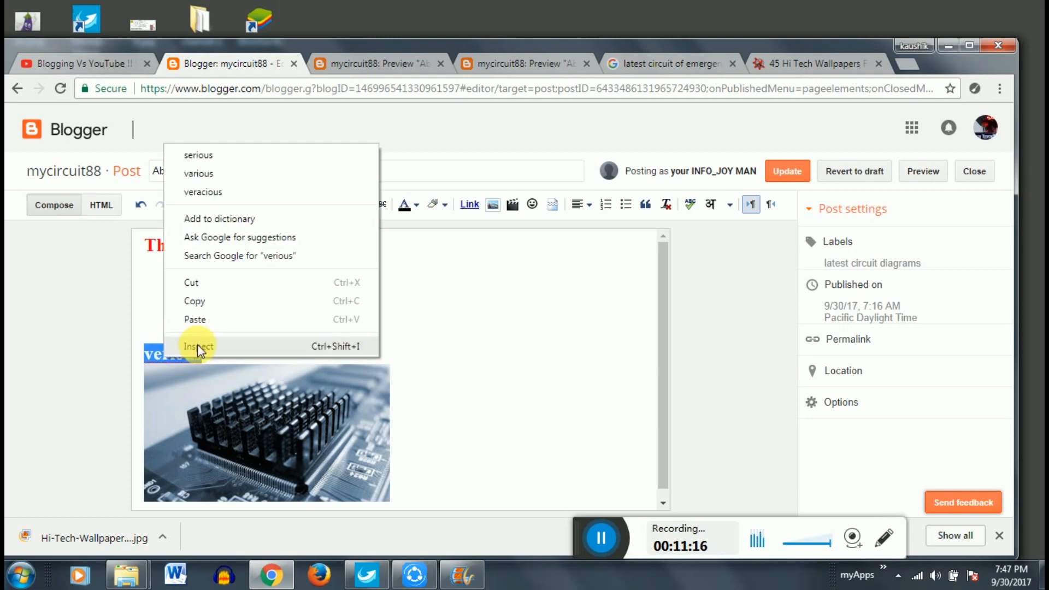
click(218, 170)
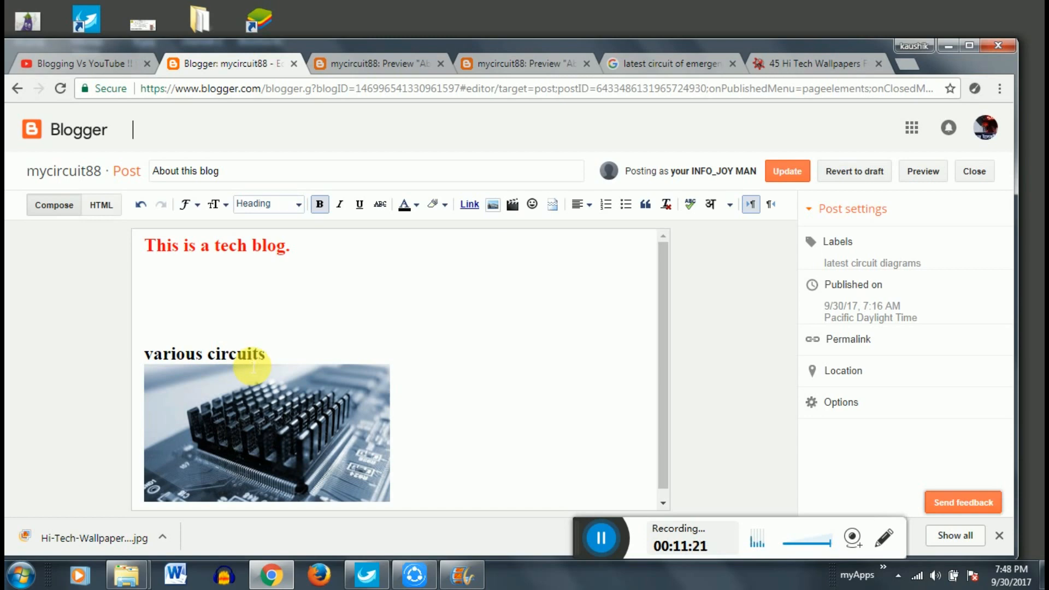
key(ctrl+v)
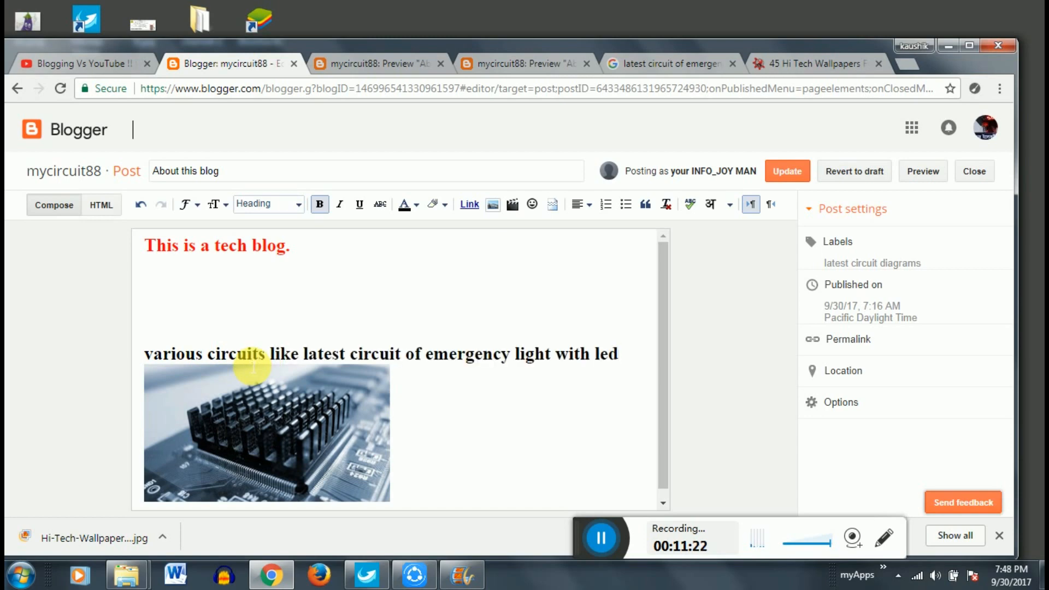
click(787, 171)
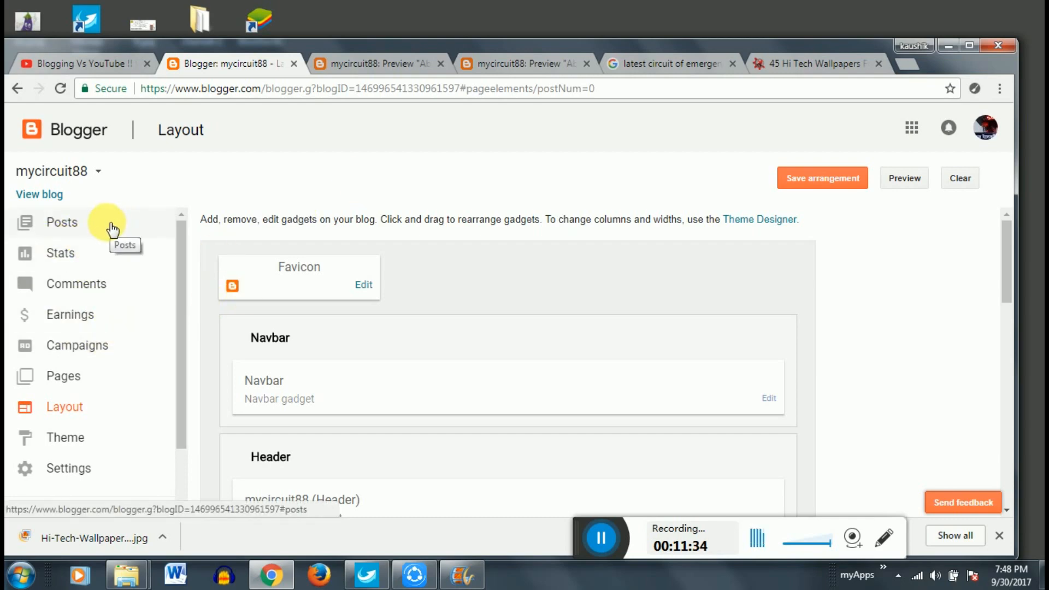
- Reopen the "About this blog" post from the posts list, check its labels, and return to the list discarding unsaved changes
click(83, 229)
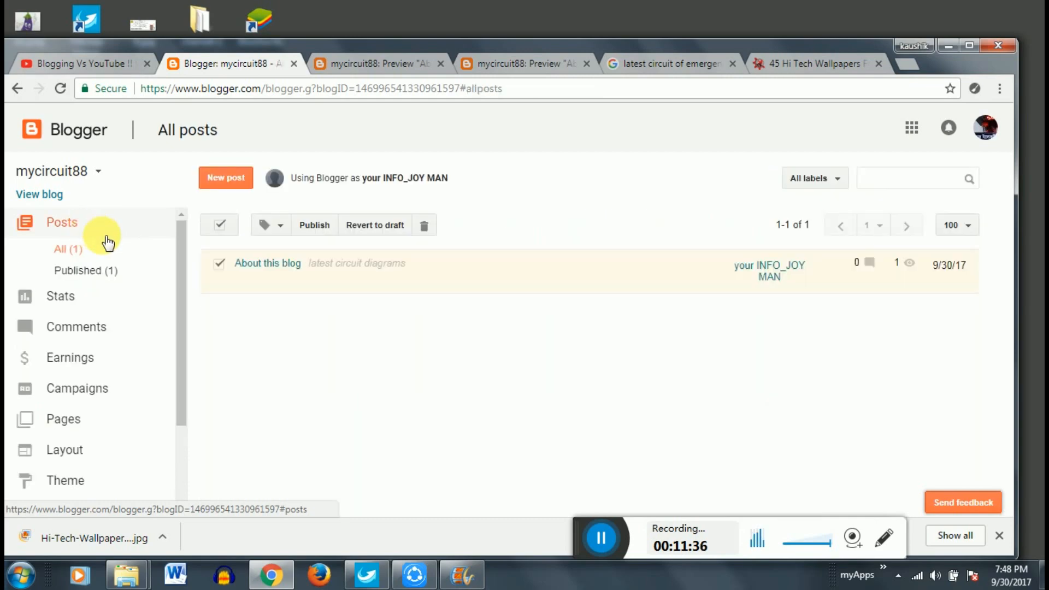
mouse_move(317, 273)
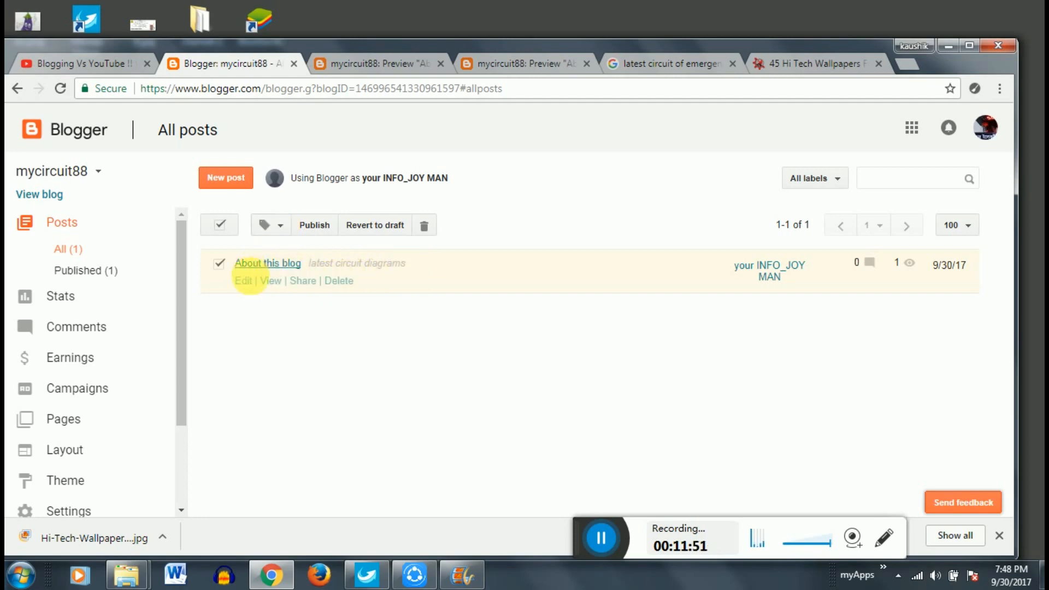
click(245, 280)
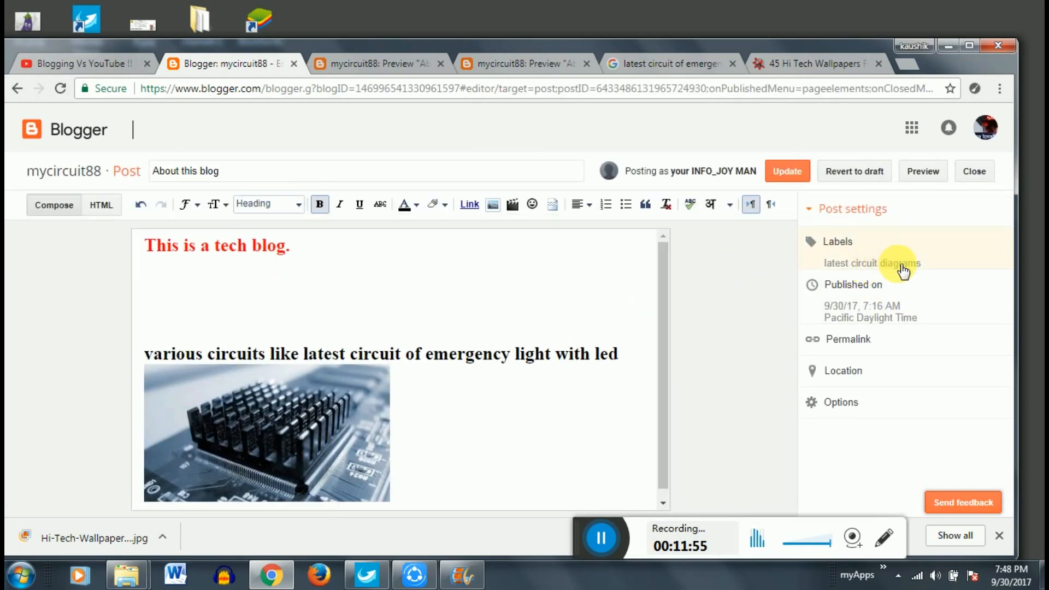
click(841, 242)
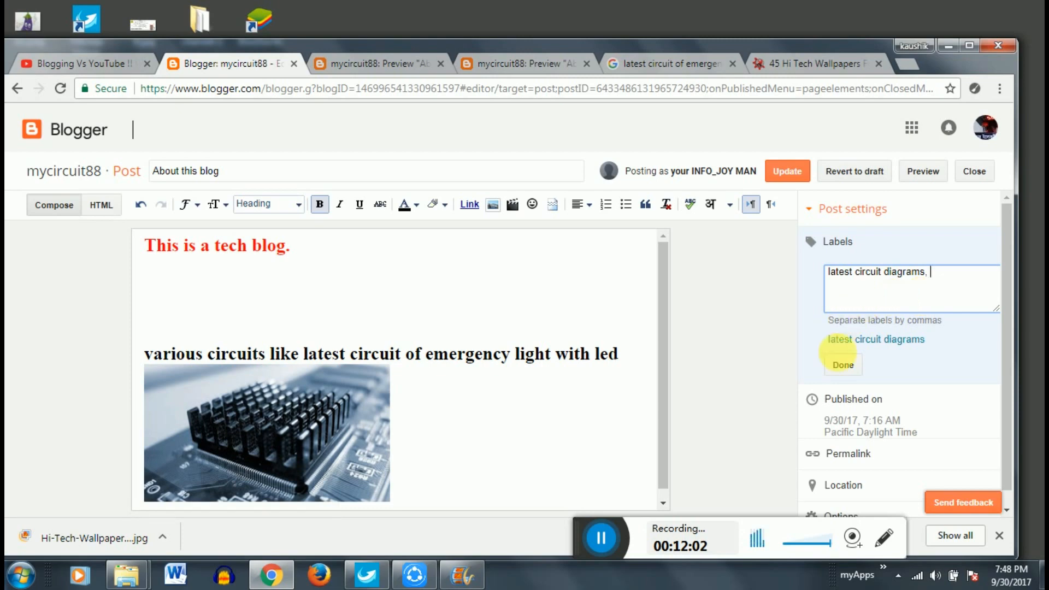
click(842, 364)
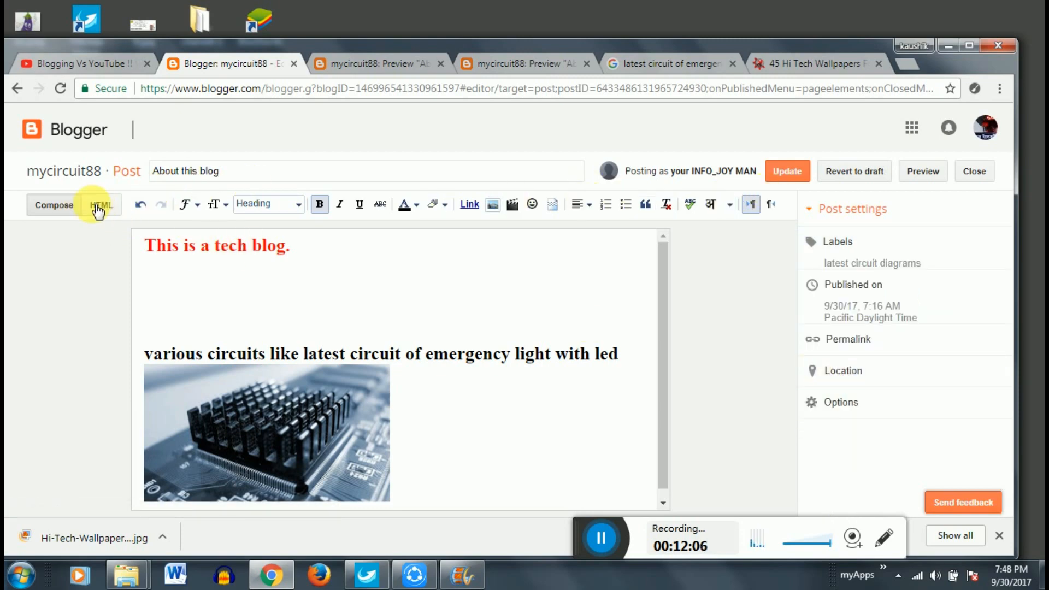
click(56, 171)
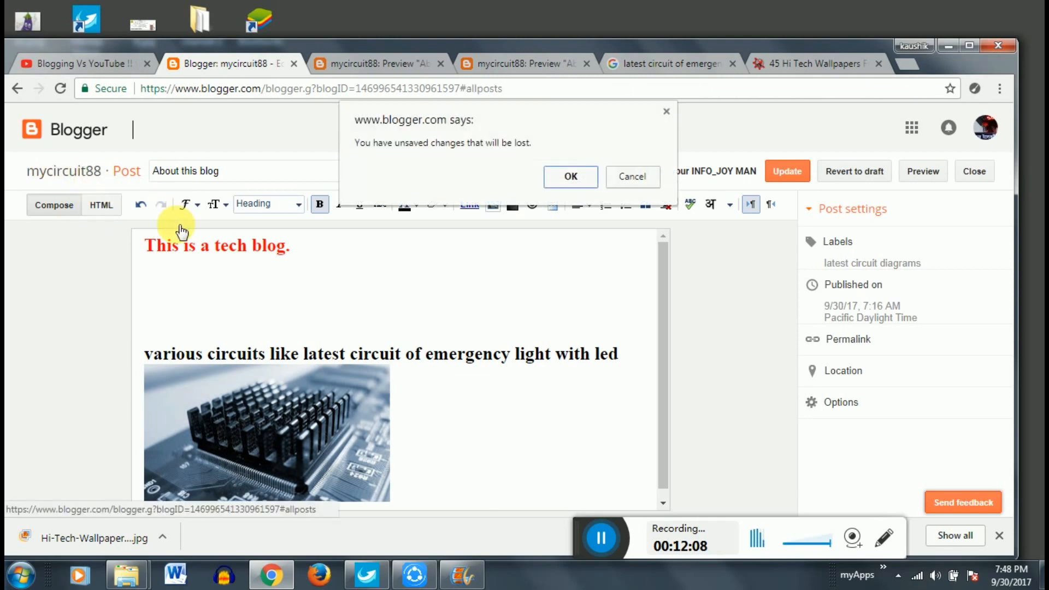
click(570, 176)
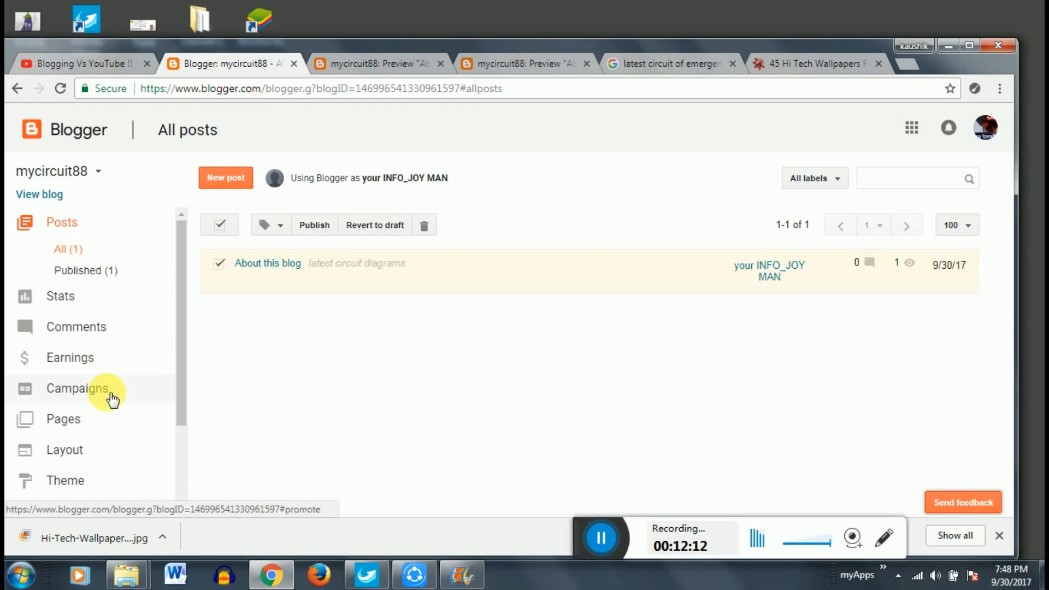
- Open the blog's basic settings and look over the publishing, HTTPS and permissions sections
drag(181, 388, 169, 456)
click(87, 413)
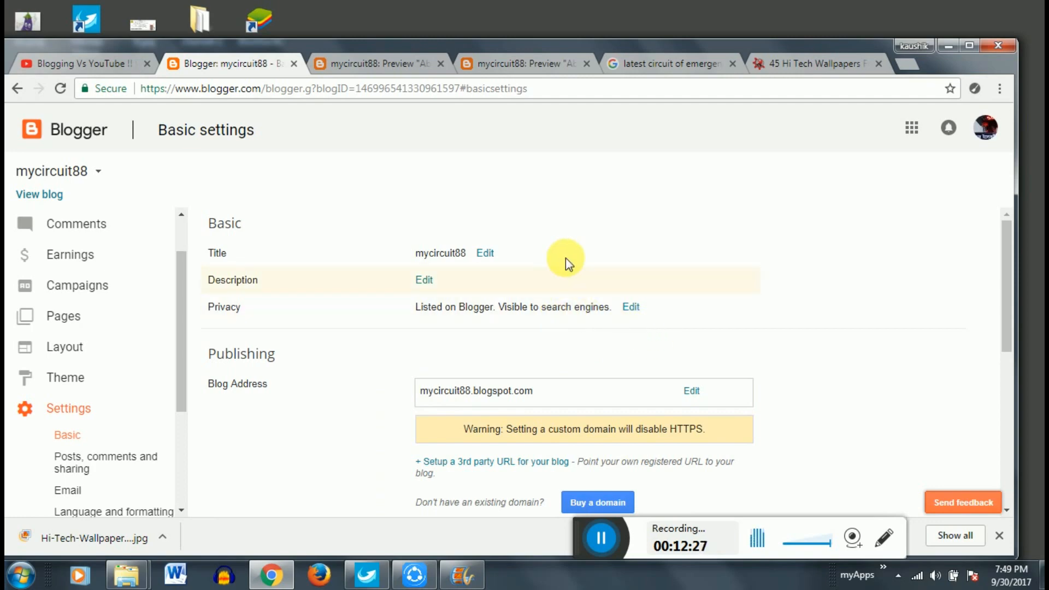
drag(1008, 302, 1012, 364)
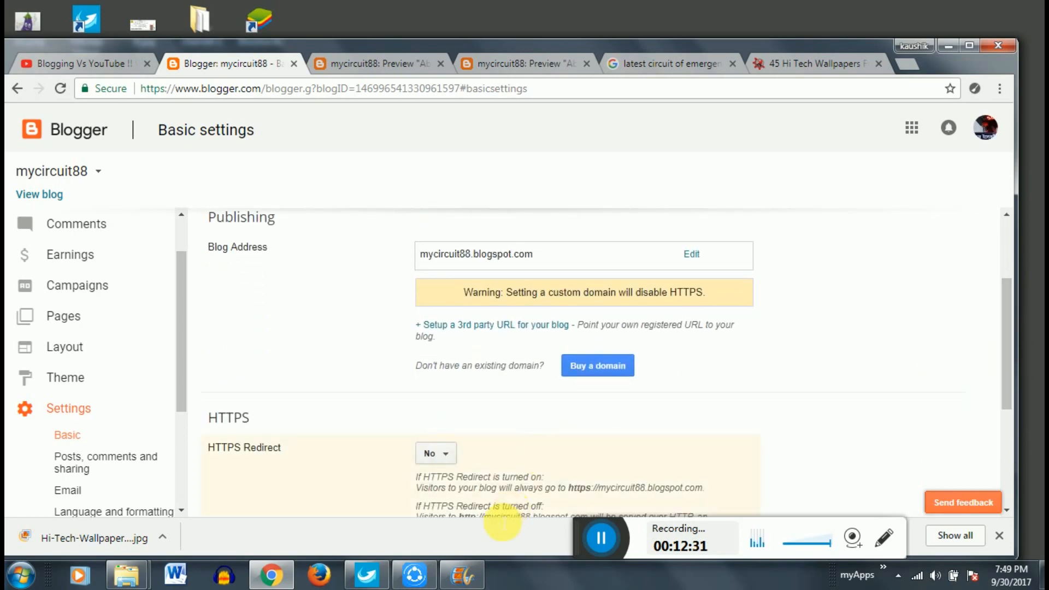
scroll(470, 453, down, 4)
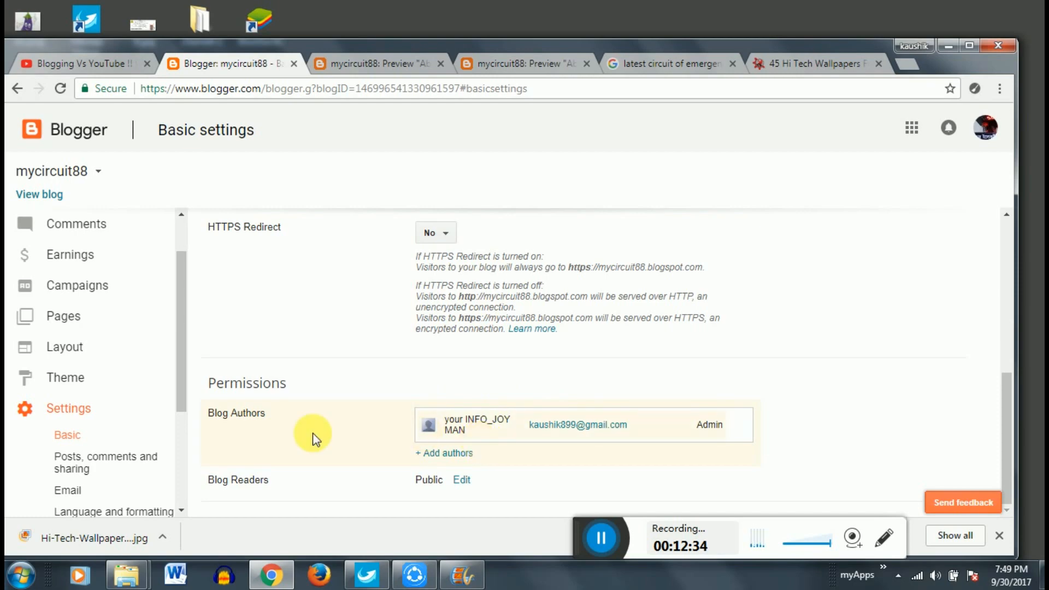
- Set the blog description in the basic settings to "This is about circuits and projects" and save it
click(130, 458)
click(80, 439)
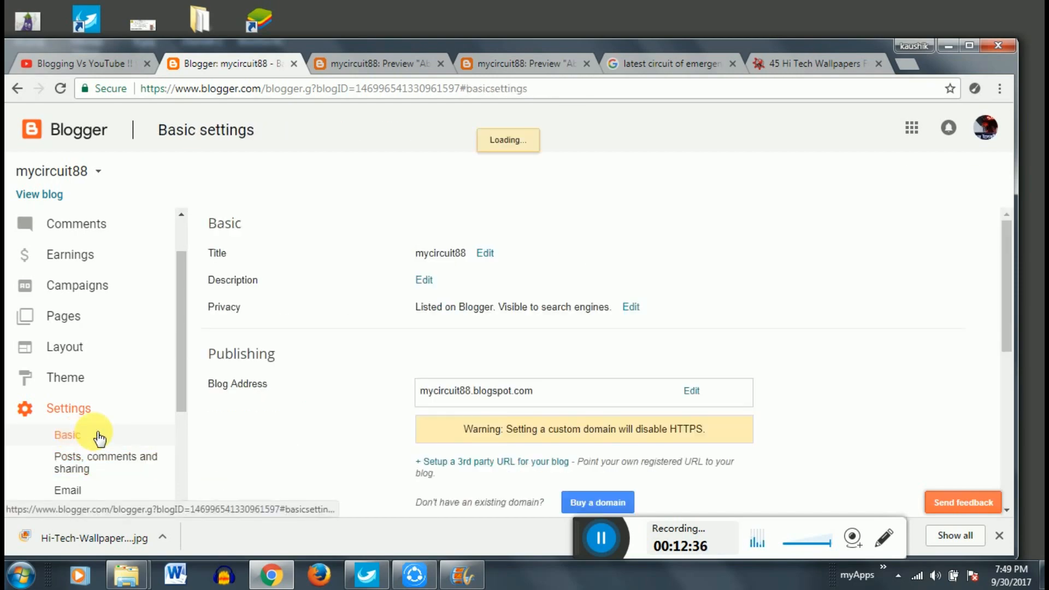
click(425, 282)
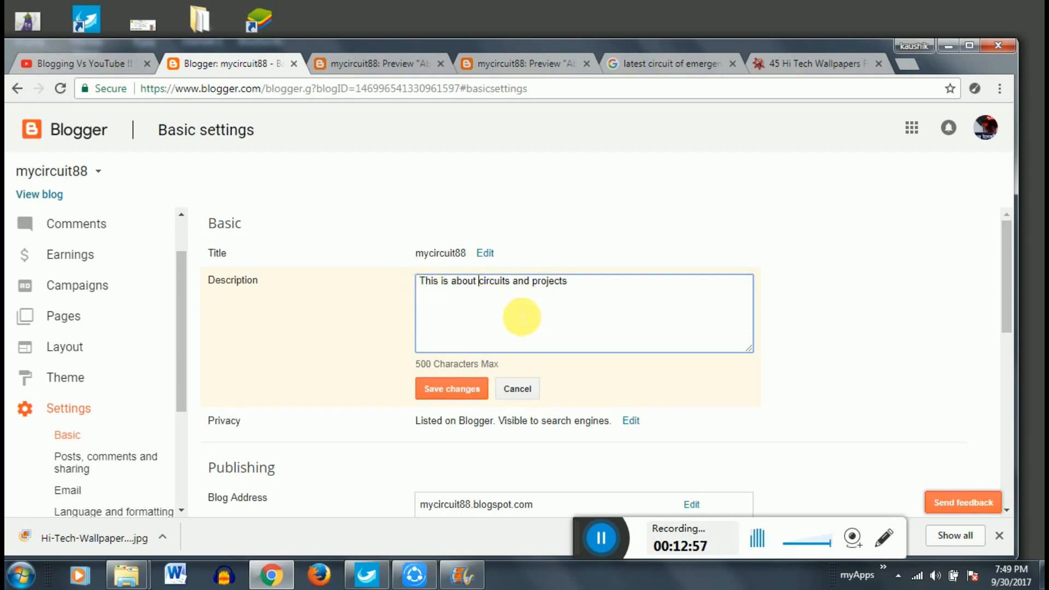
click(458, 386)
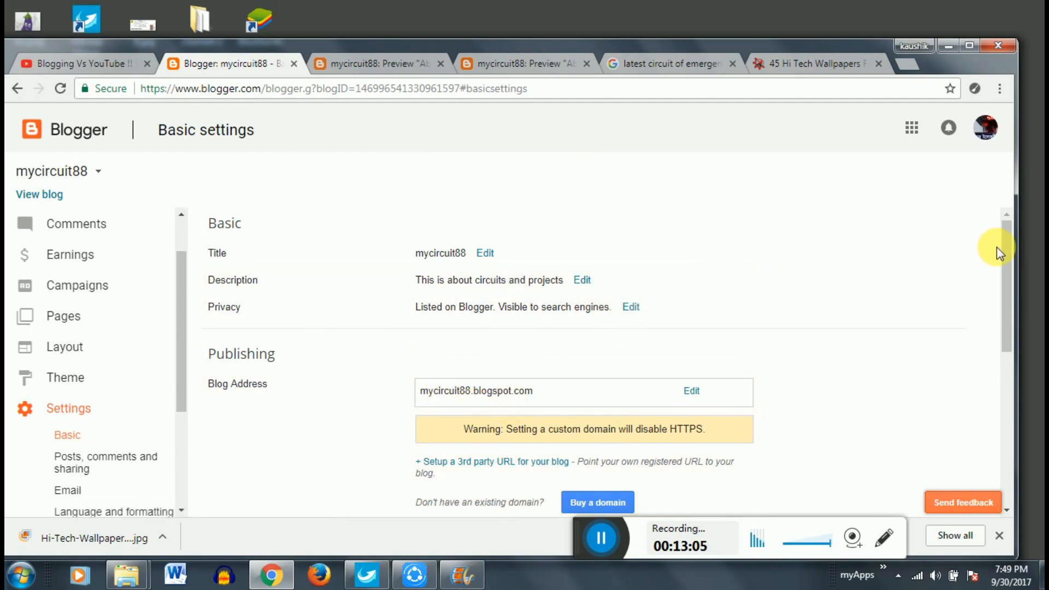
- Review the blog's permissions, and look through the comment and Google+ options in the posts, comments and sharing settings
drag(1012, 280, 1036, 418)
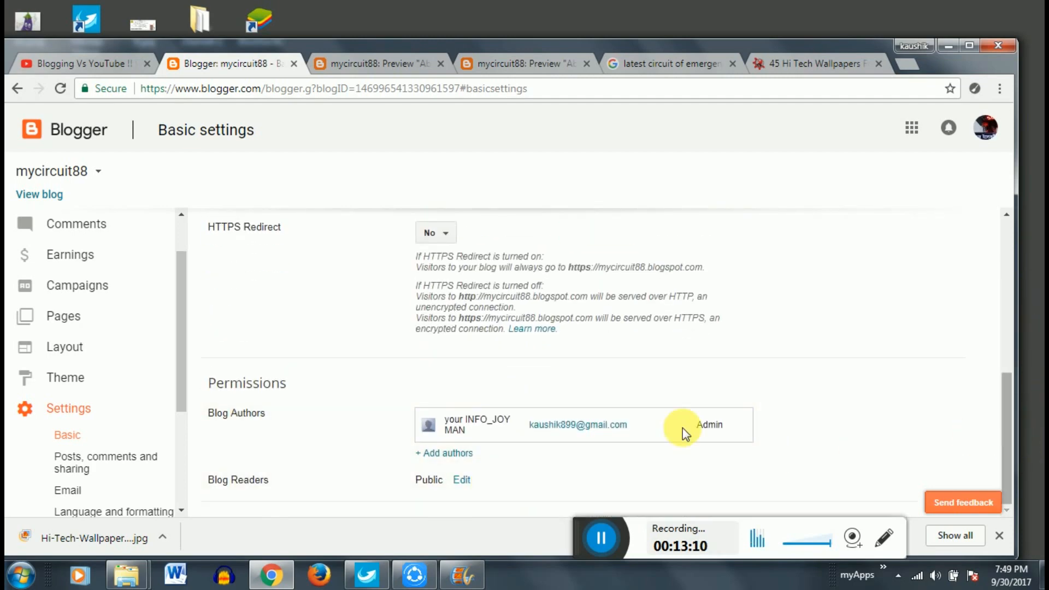
click(102, 469)
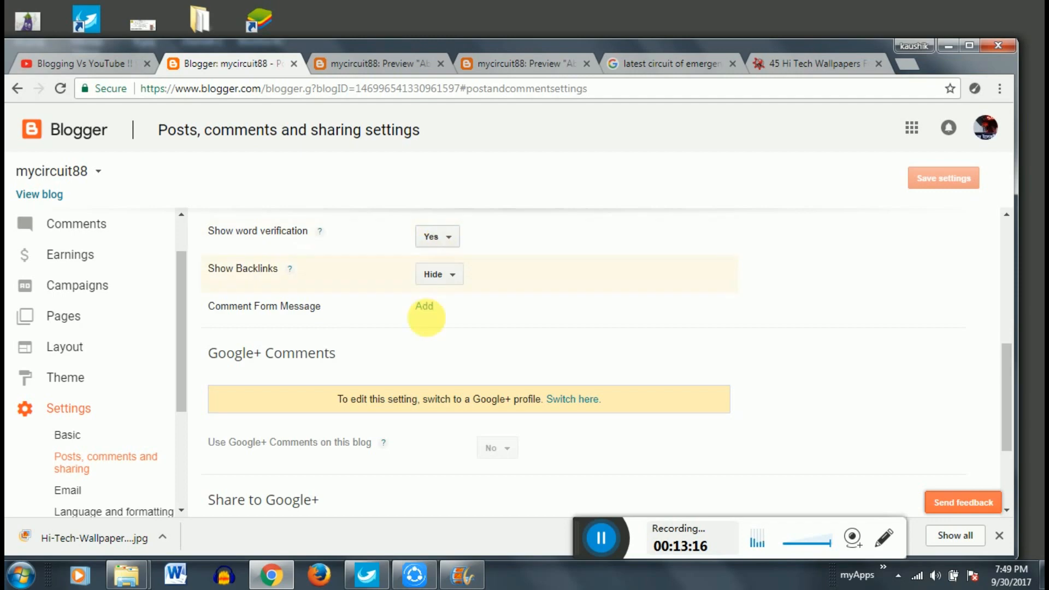
scroll(444, 422, down, 3)
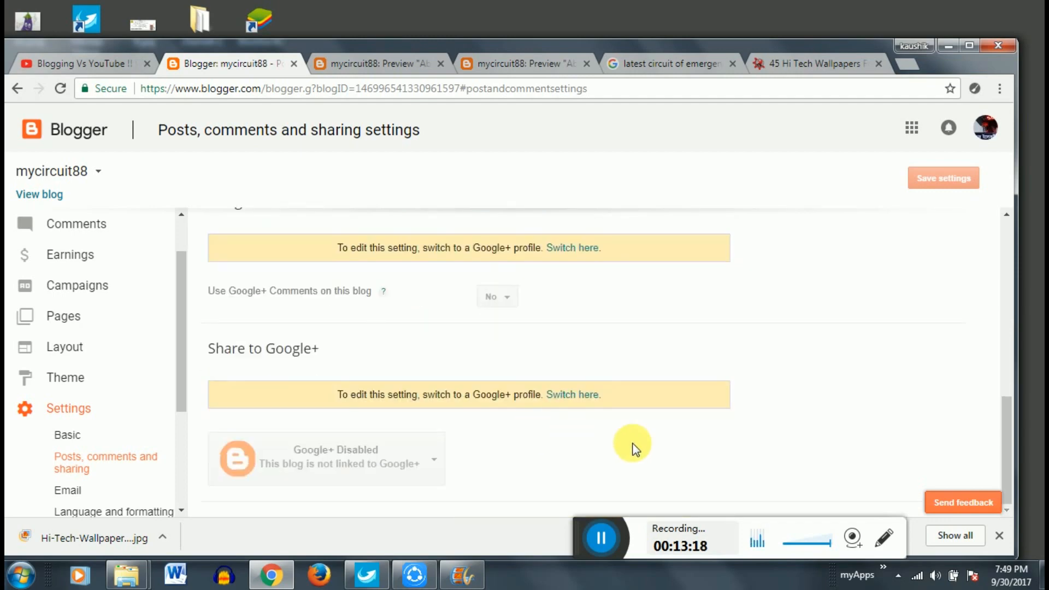
drag(1007, 414, 1001, 331)
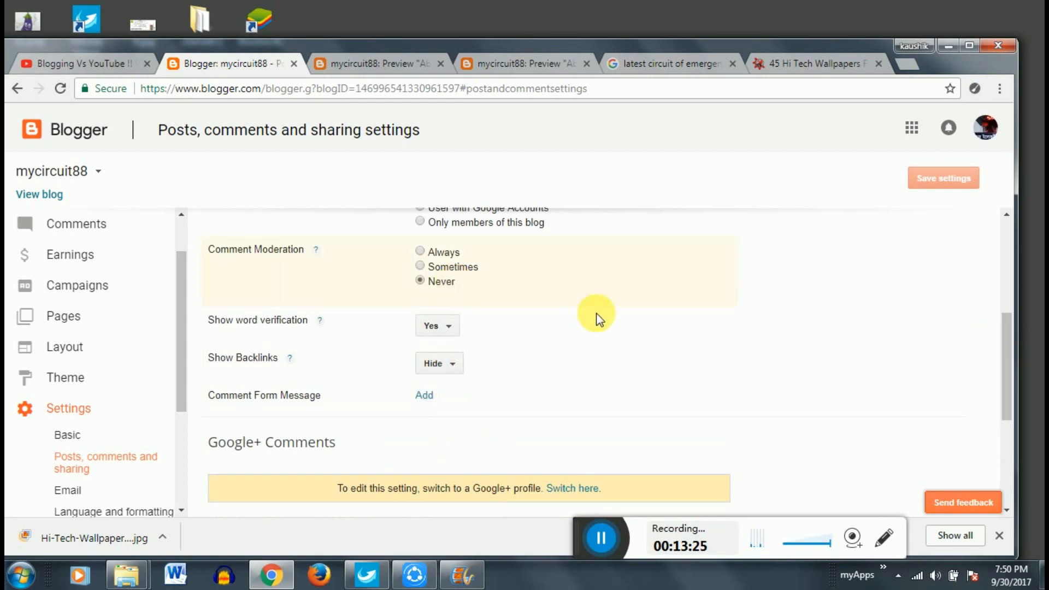
- Look back over the comment and post options in the posts, comments and sharing settings, and return to the basic settings
scroll(595, 316, up, 2)
scroll(631, 314, up, 4)
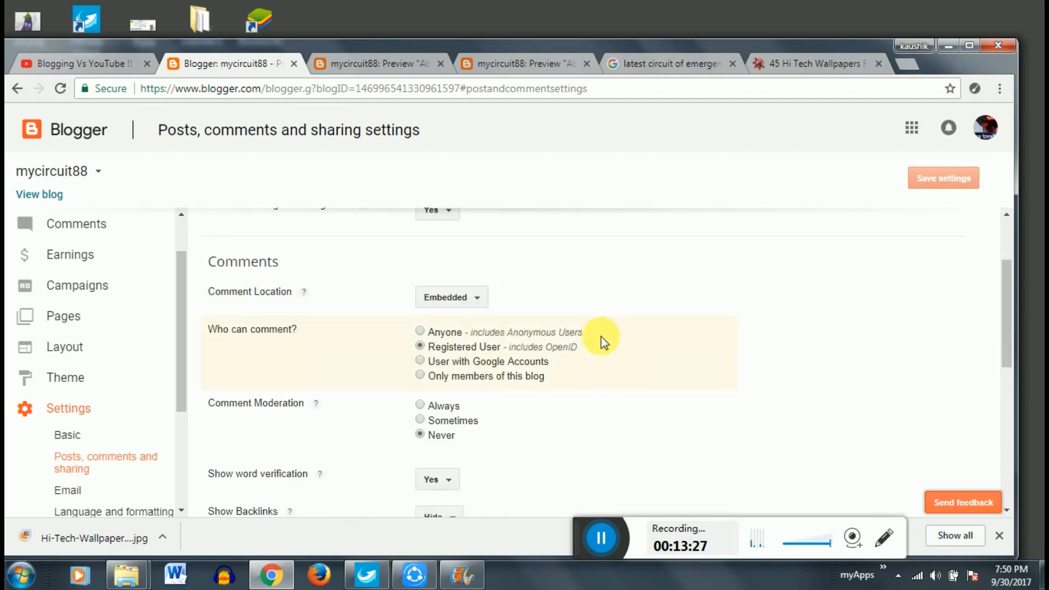
scroll(475, 311, up, 1)
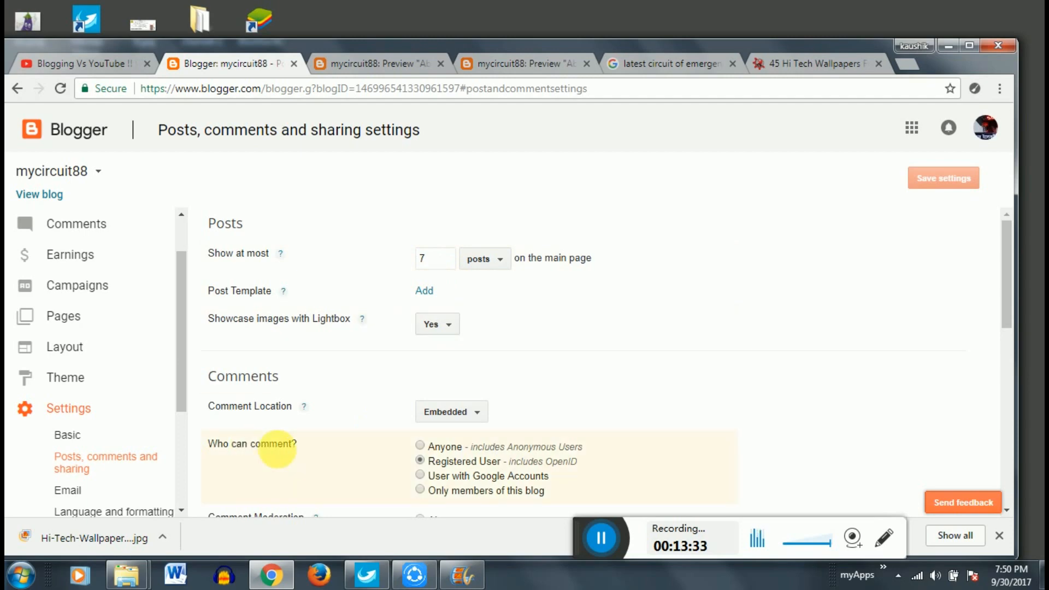
click(68, 436)
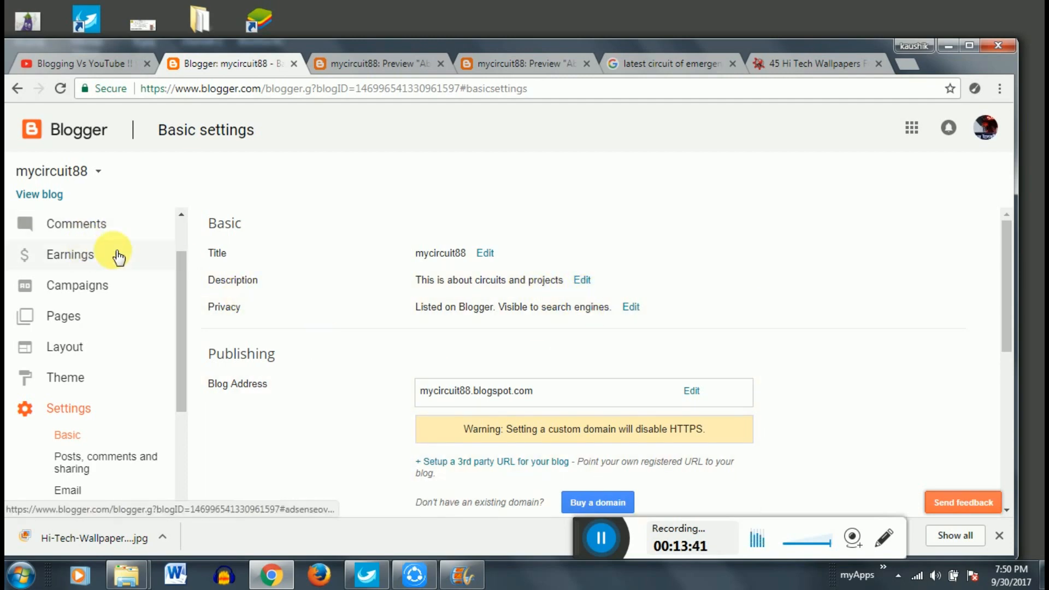
- Open the "About this blog" post from the posts list to view it in the editor, and return to the list
scroll(137, 238, up, 1)
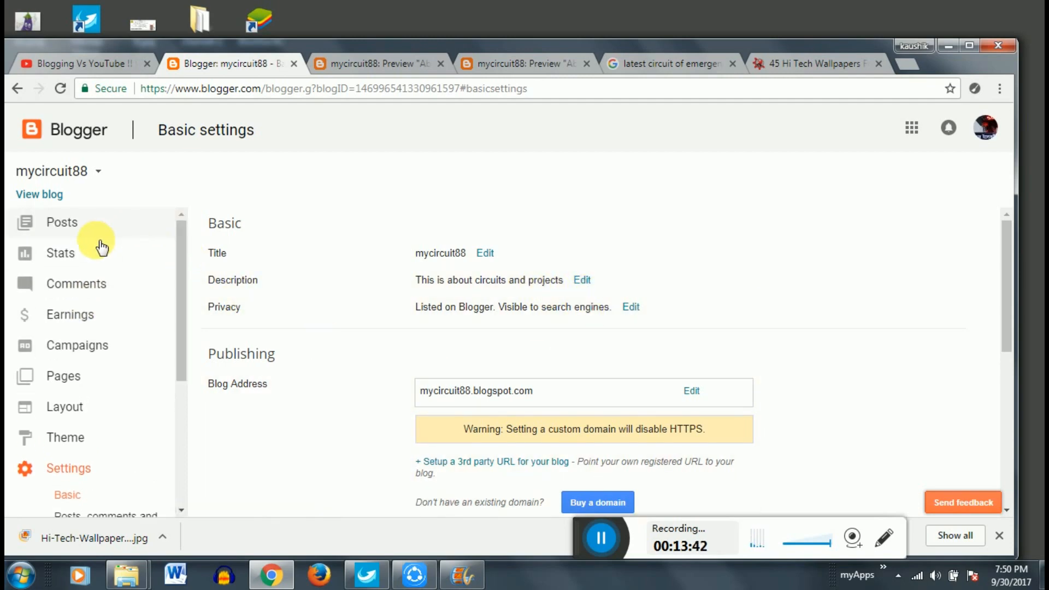
click(79, 223)
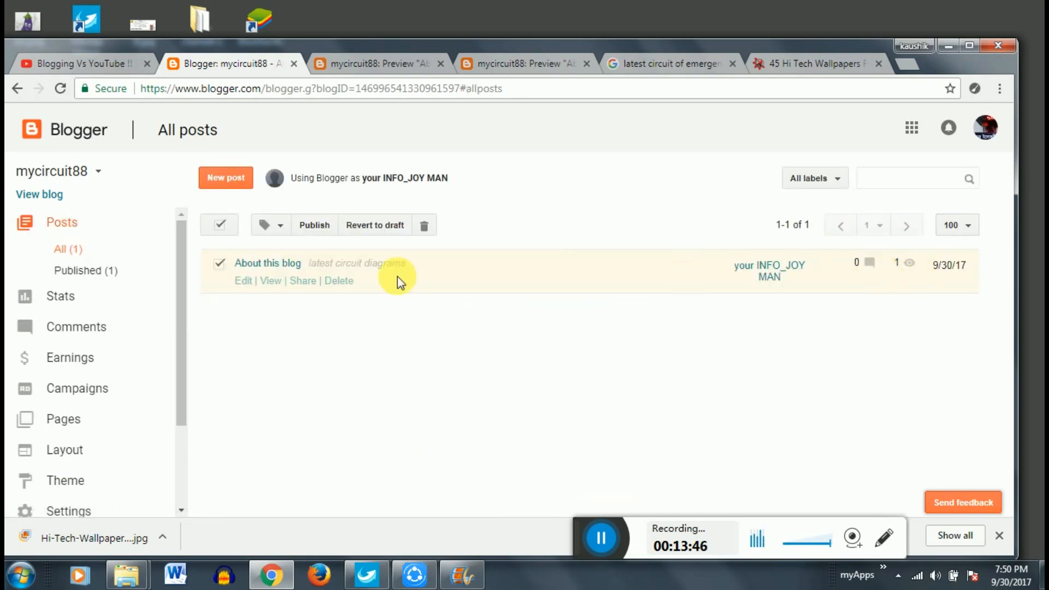
click(242, 281)
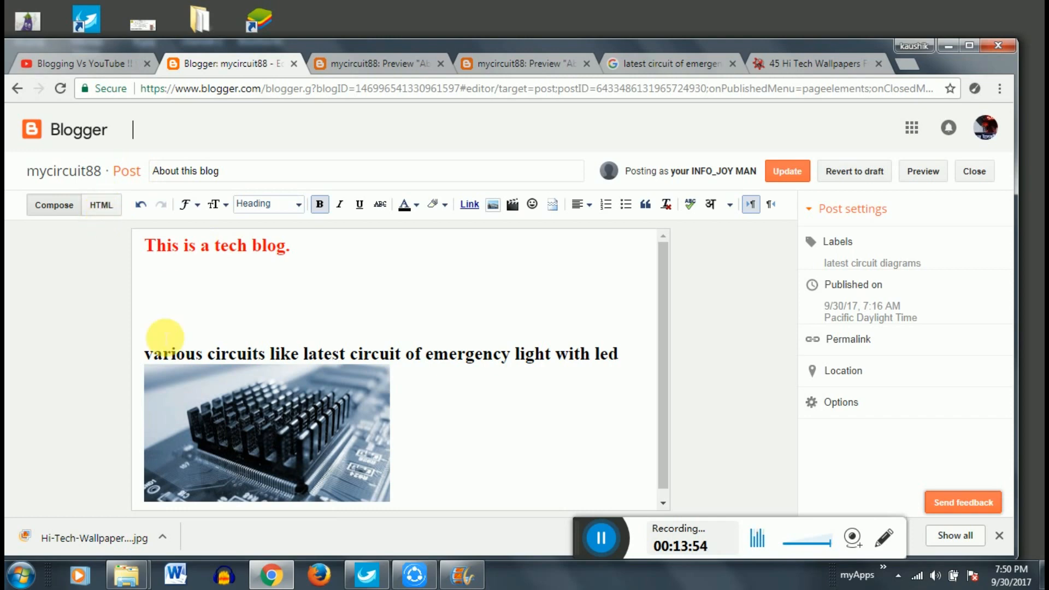
click(88, 173)
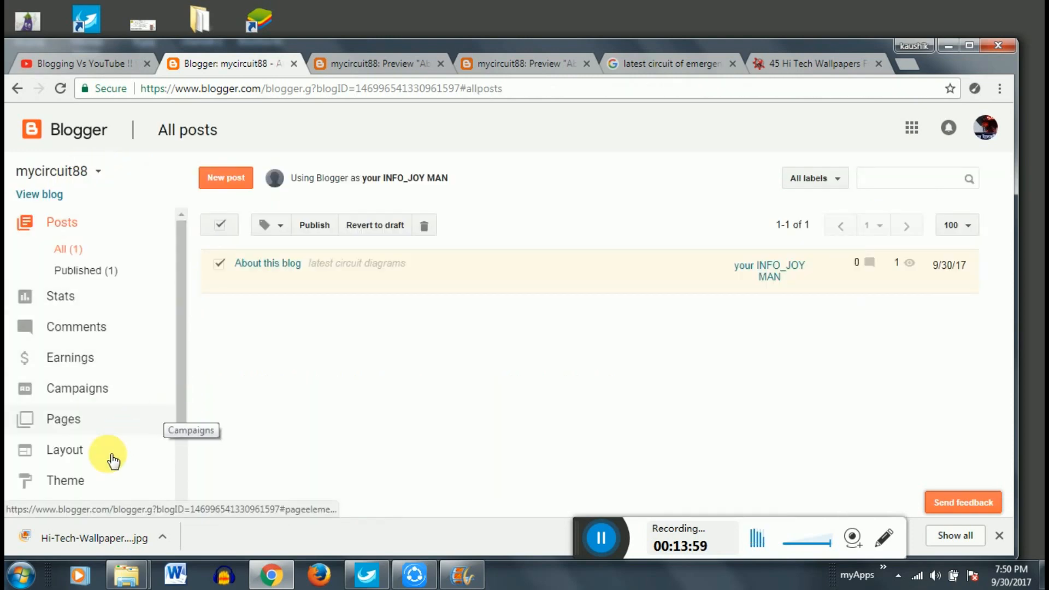
- Look over the blog's basic settings, and review the search preferences down to the crawlers and indexing section
scroll(178, 453, down, 2)
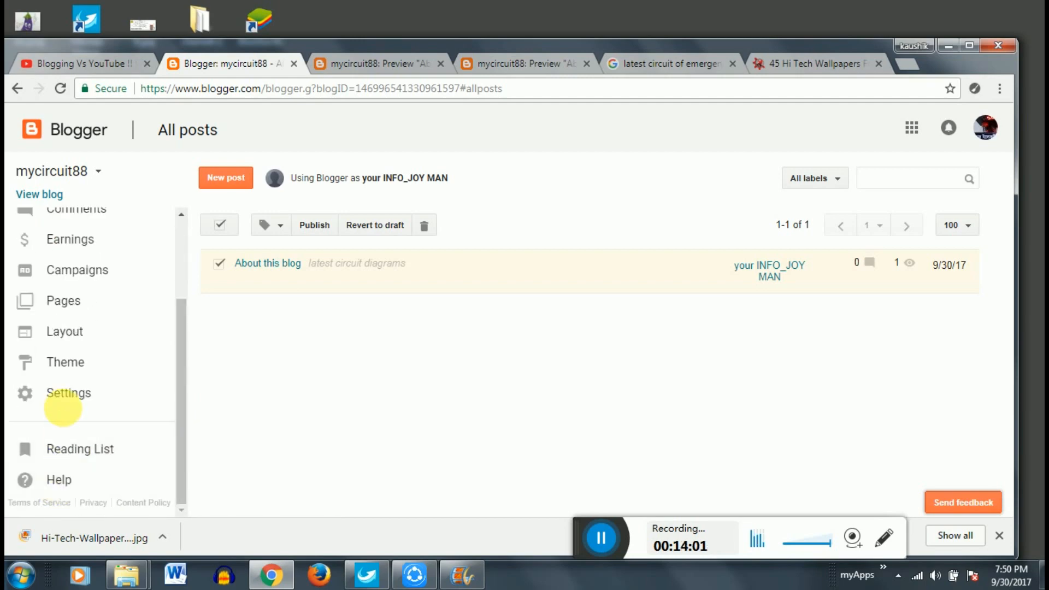
click(68, 394)
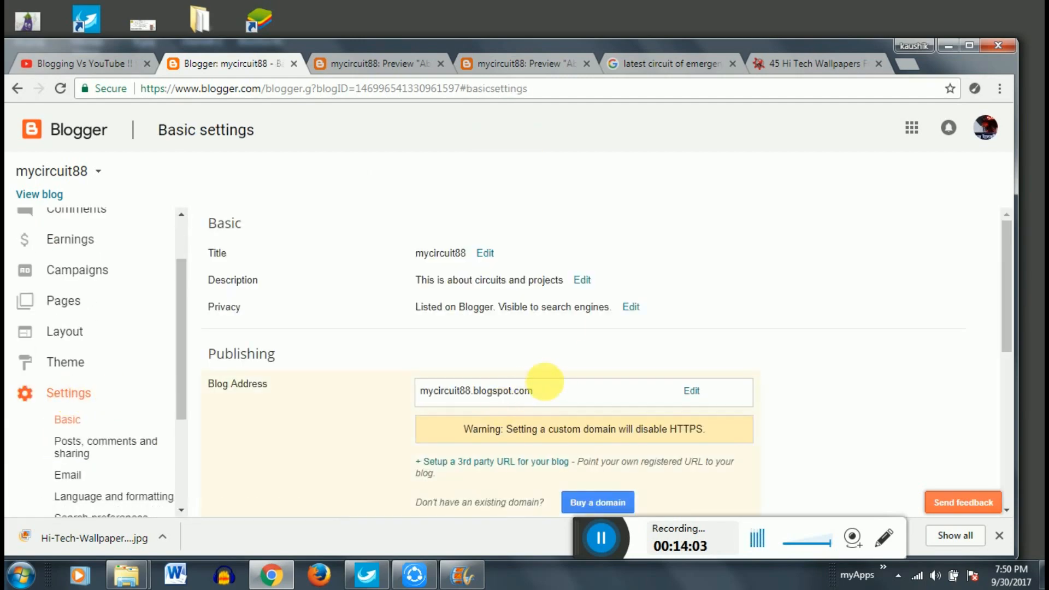
scroll(327, 439, down, 5)
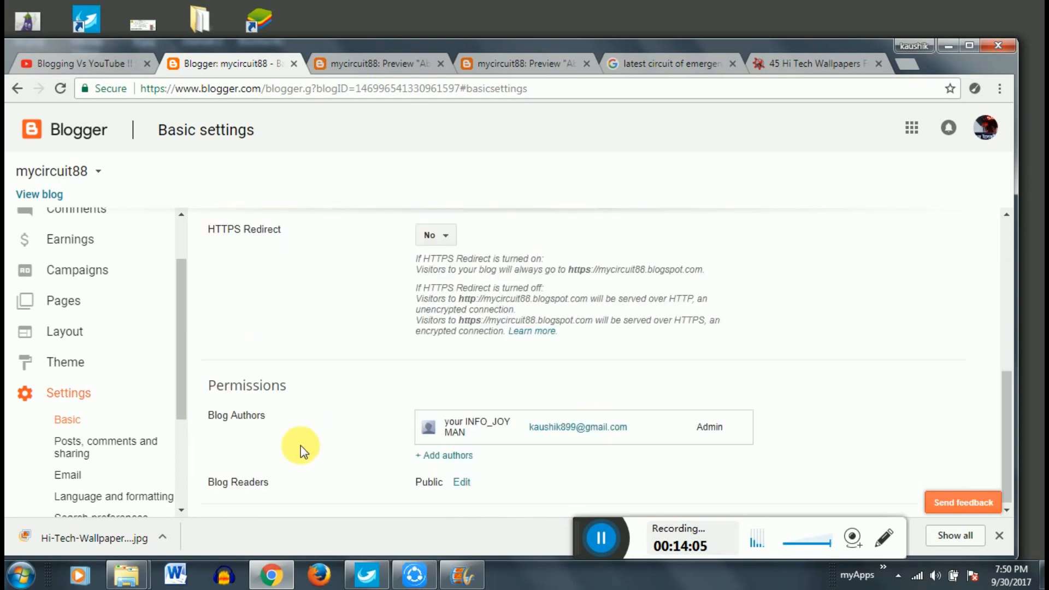
drag(178, 412, 178, 461)
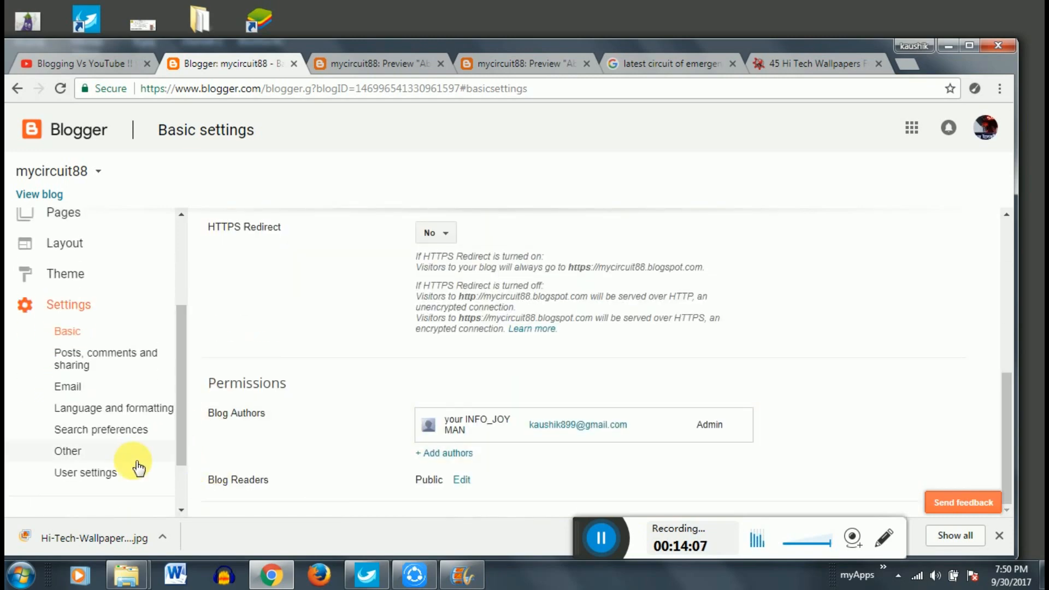
click(129, 429)
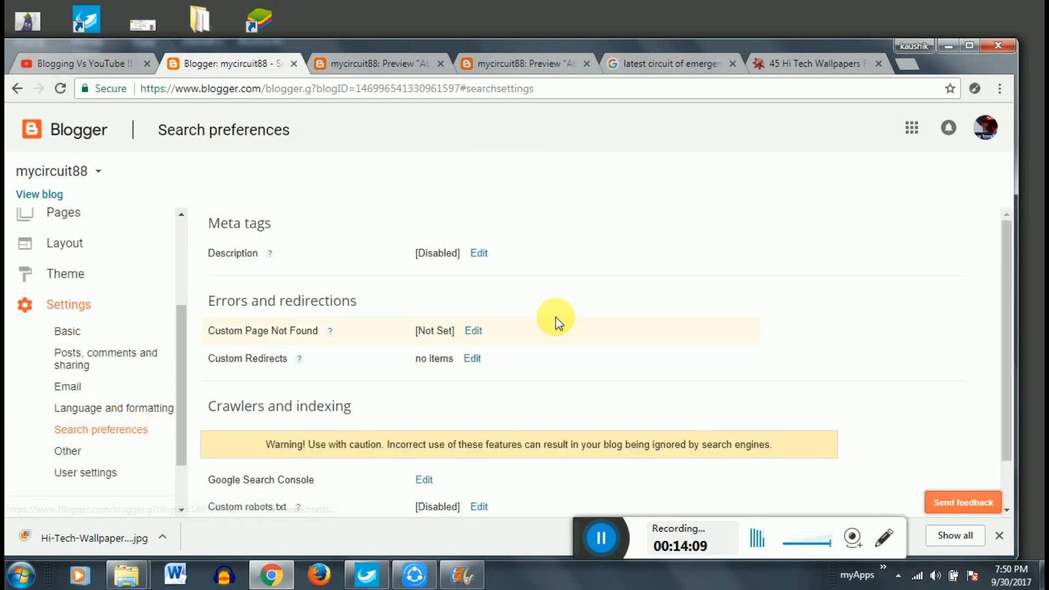
scroll(533, 420, down, 1)
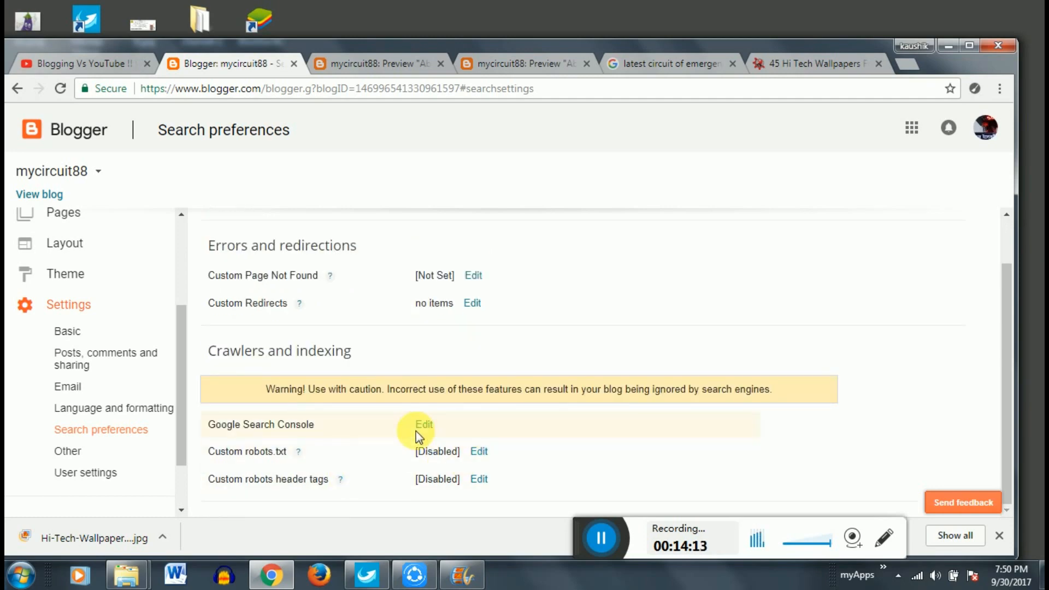
- Open Google Search Console from the blog's crawlers and indexing preferences and start adding a website property
click(433, 430)
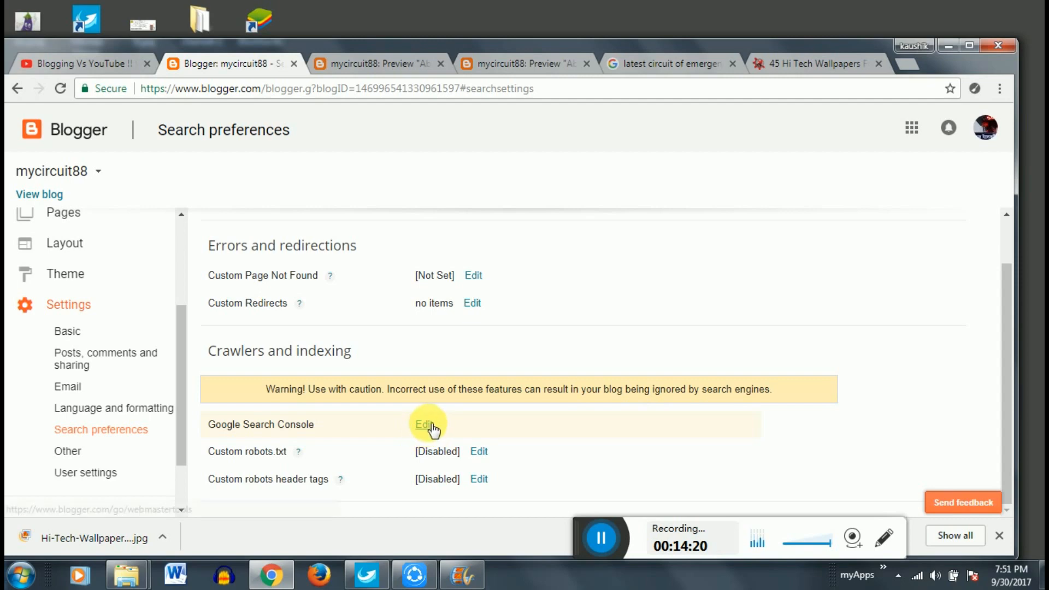
click(425, 428)
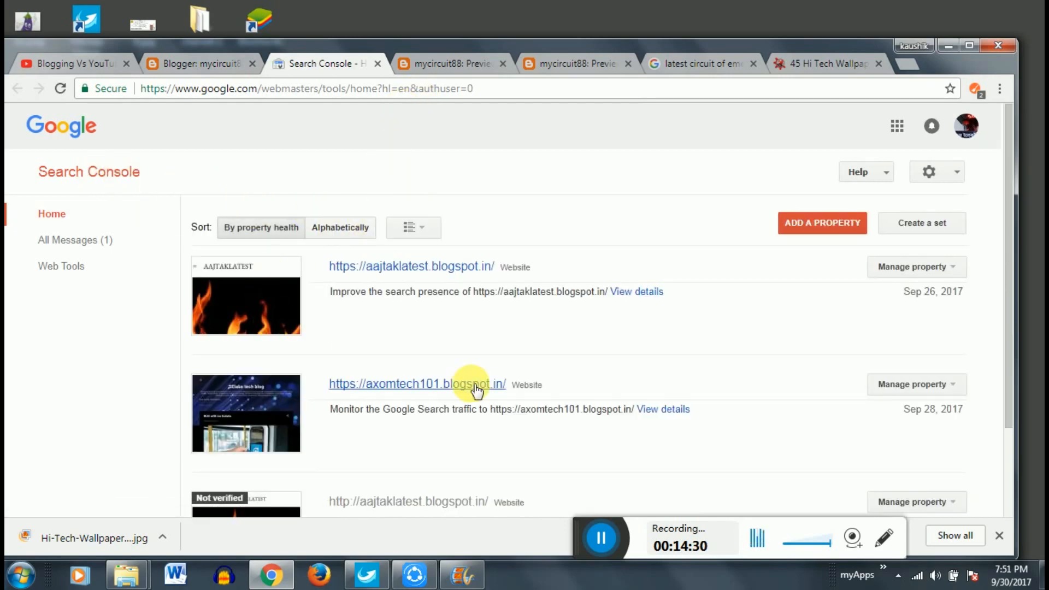
scroll(545, 393, down, 3)
scroll(414, 332, up, 3)
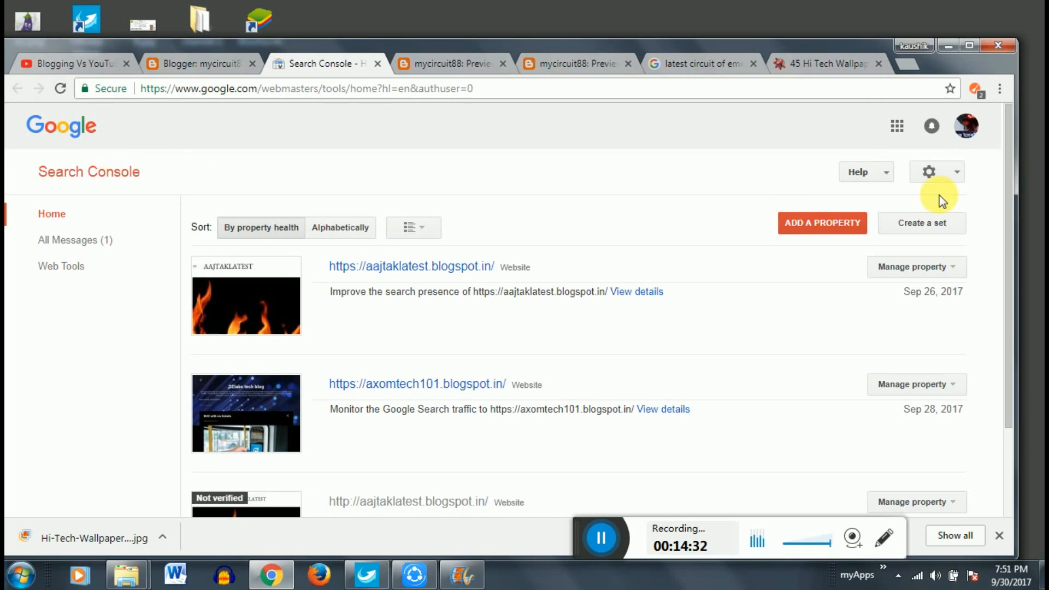
click(839, 234)
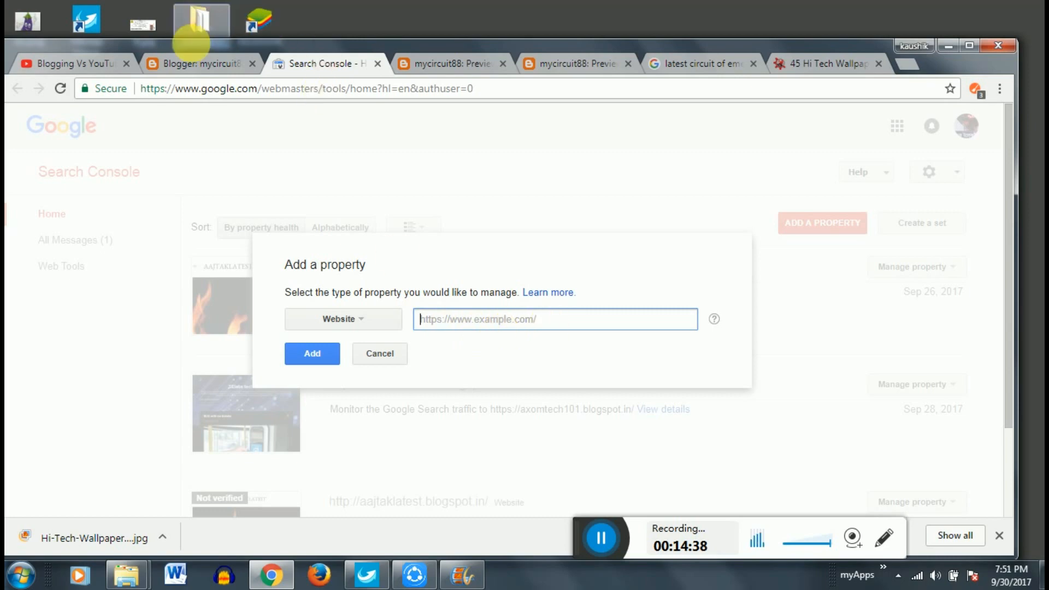
- Open the live mycircuit88 blog from Blogger and copy its full web address
click(192, 64)
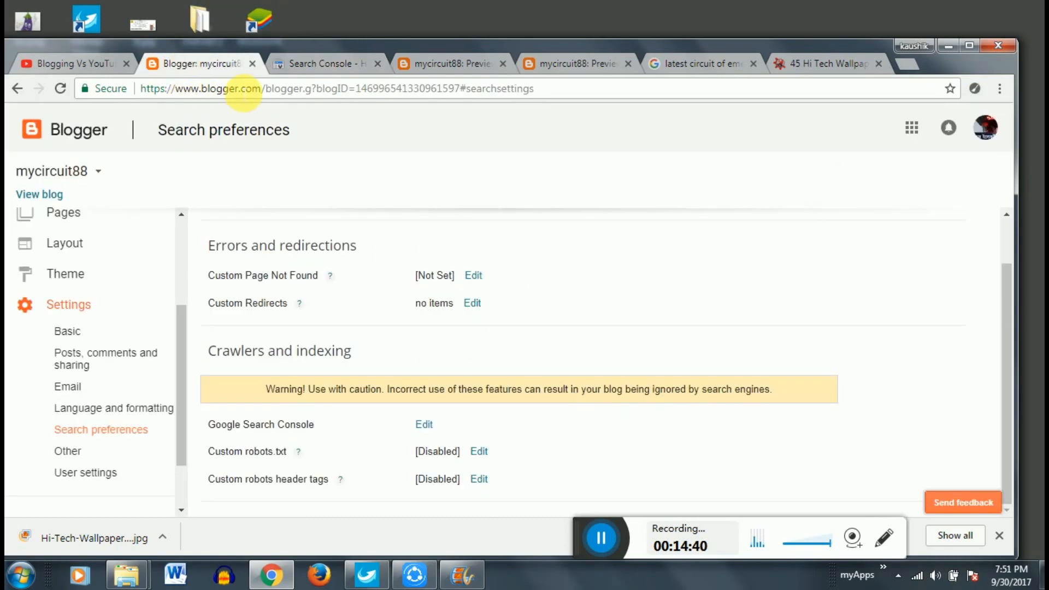
click(53, 195)
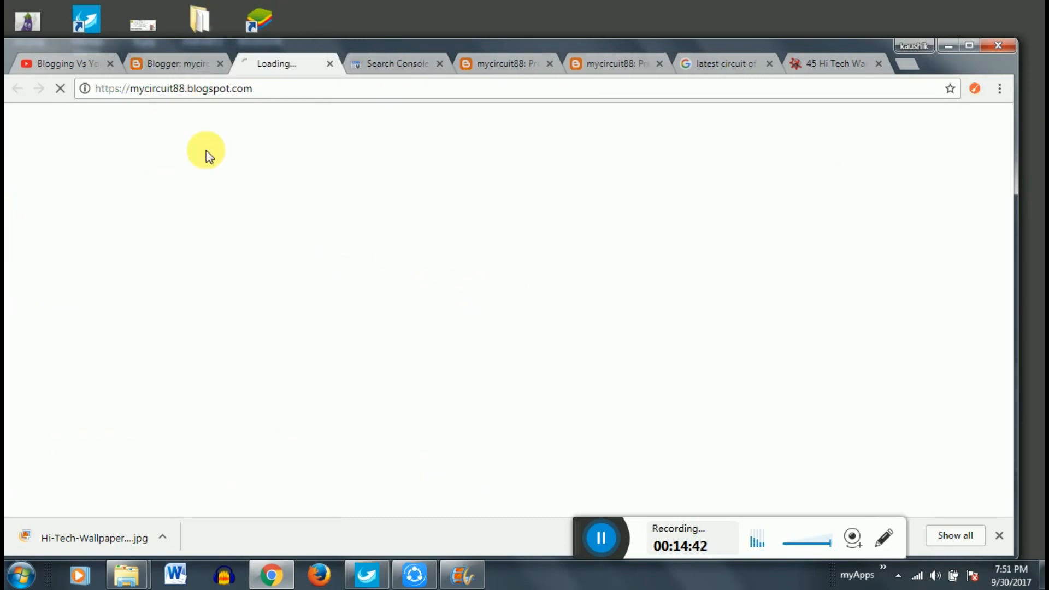
drag(272, 88, 89, 87)
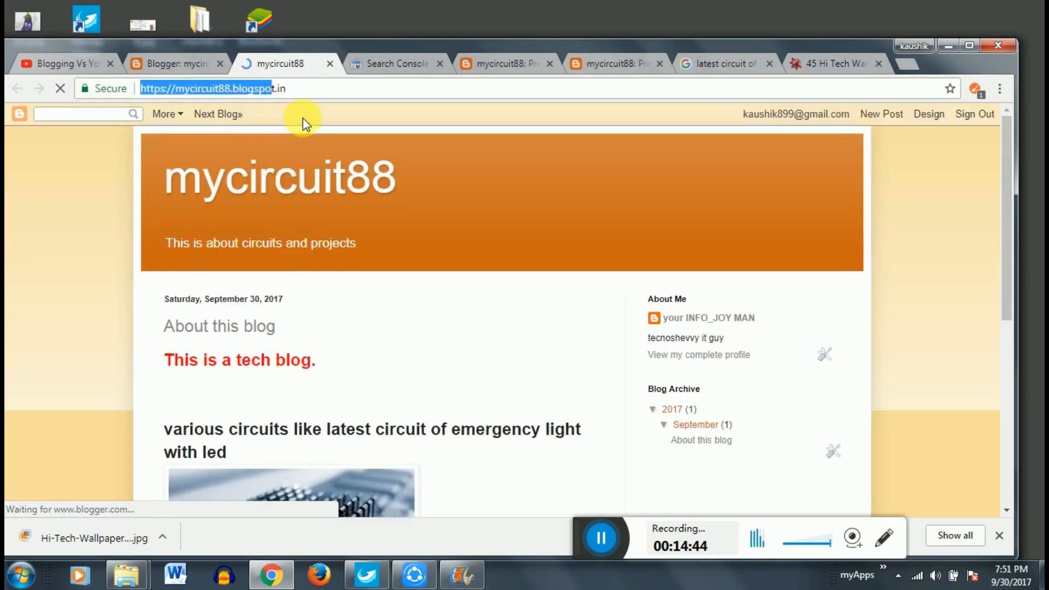
drag(307, 94, 140, 93)
key(ctrl+c)
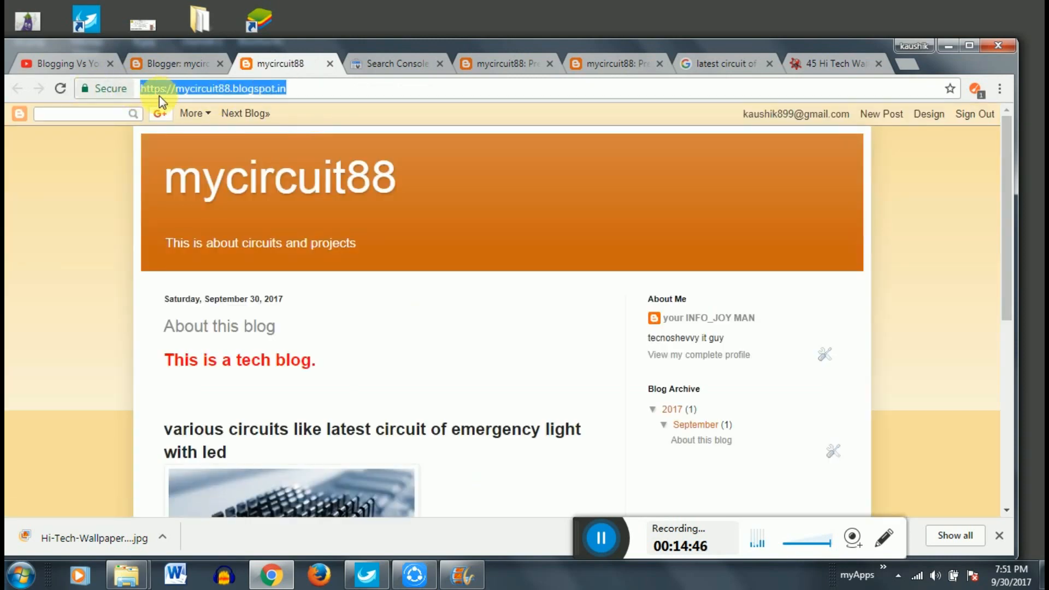
click(421, 65)
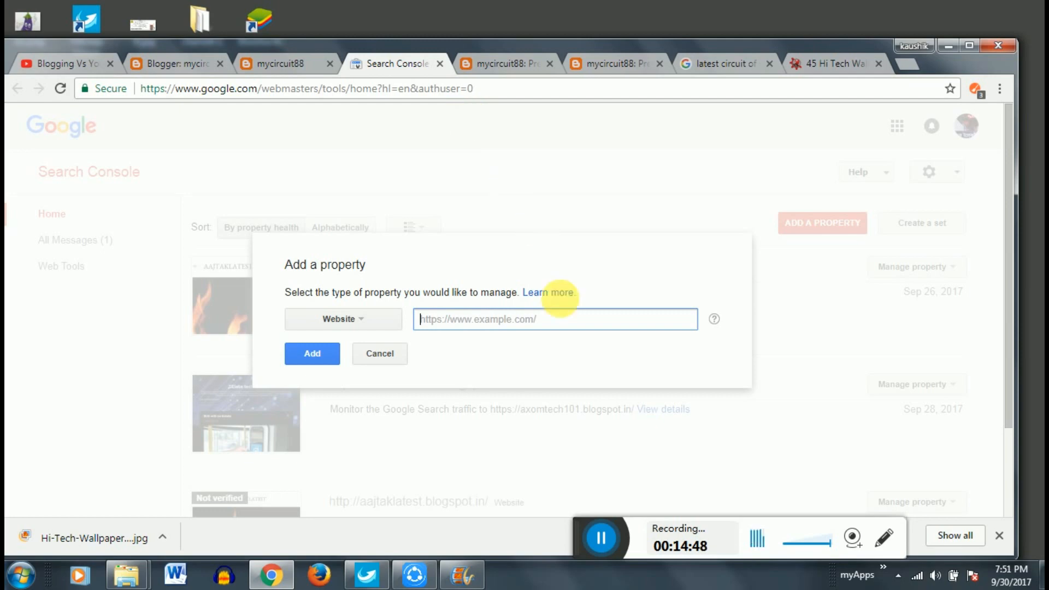
key(ctrl+v)
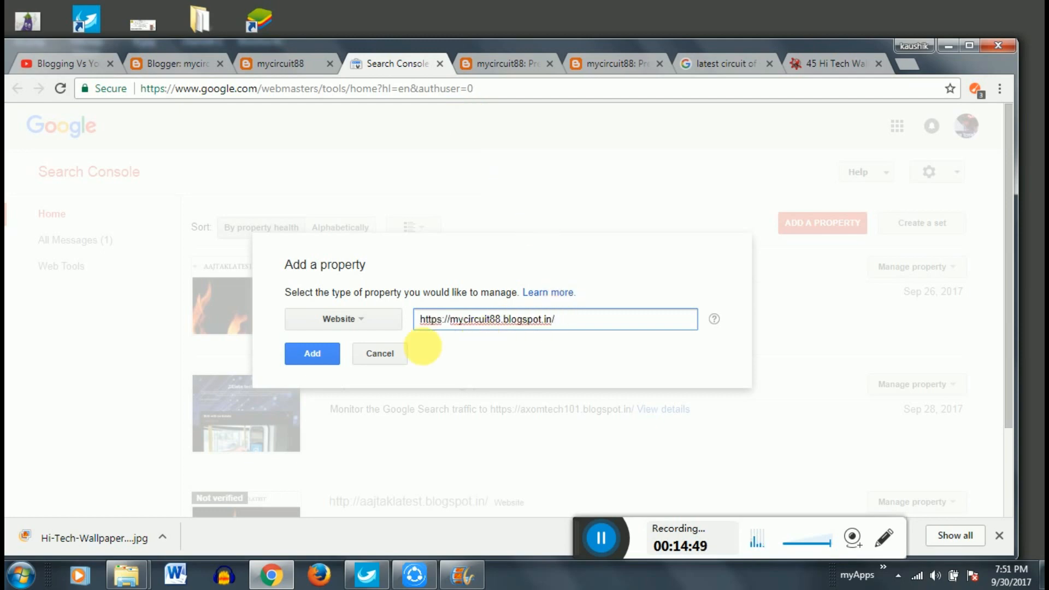
click(321, 361)
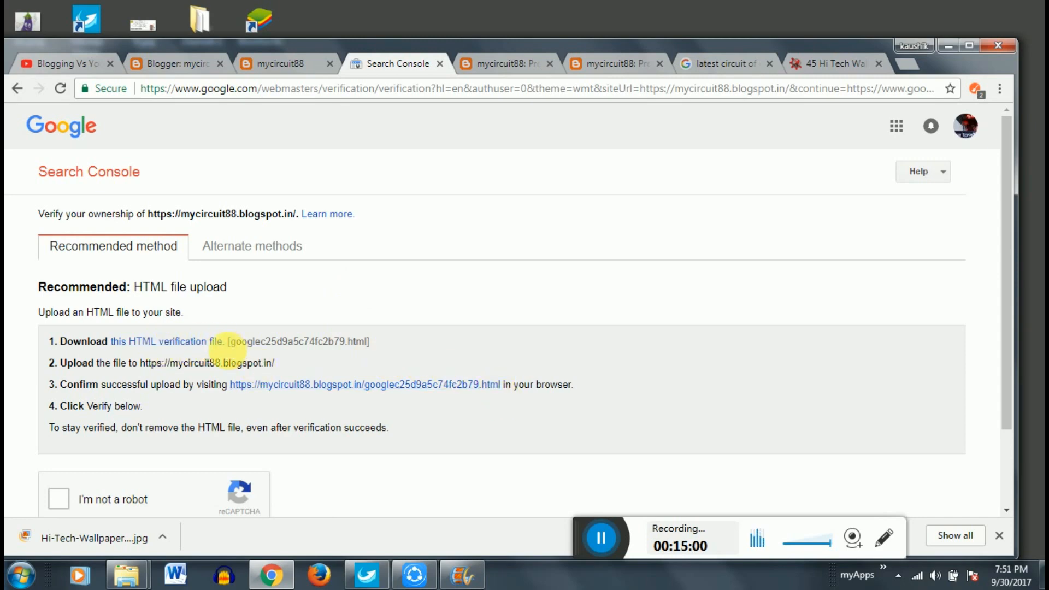
- Complete the robot check on the ownership verification page, and download and open the HTML verification file
scroll(404, 398, down, 2)
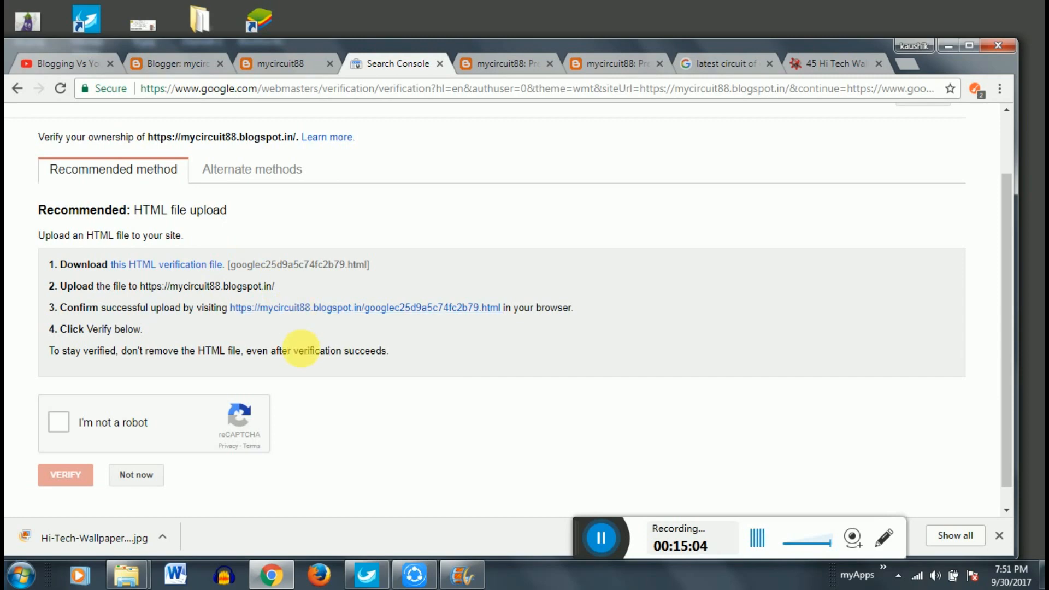
click(61, 422)
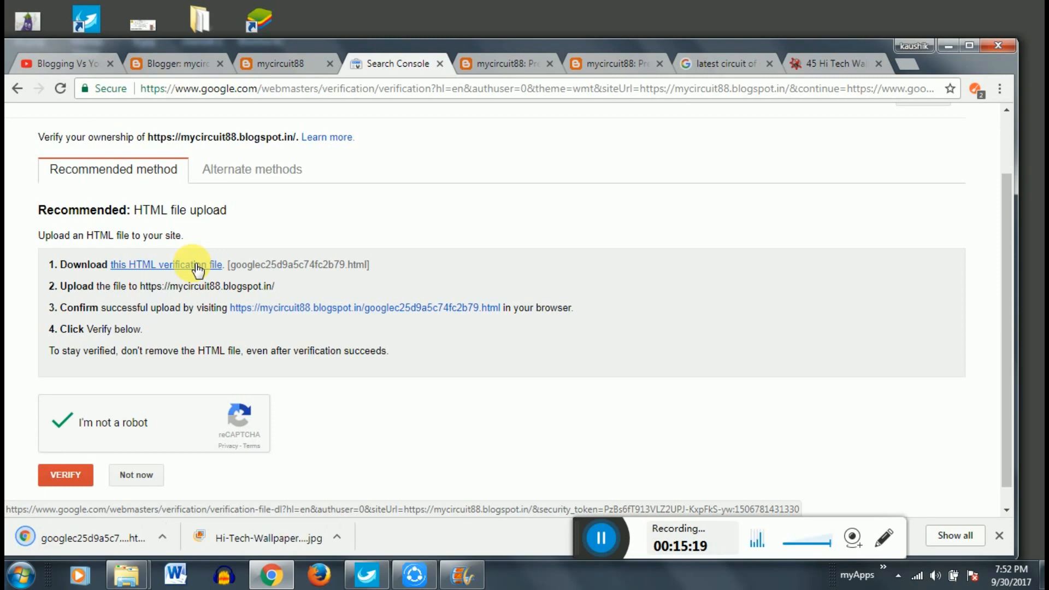
right_click(139, 538)
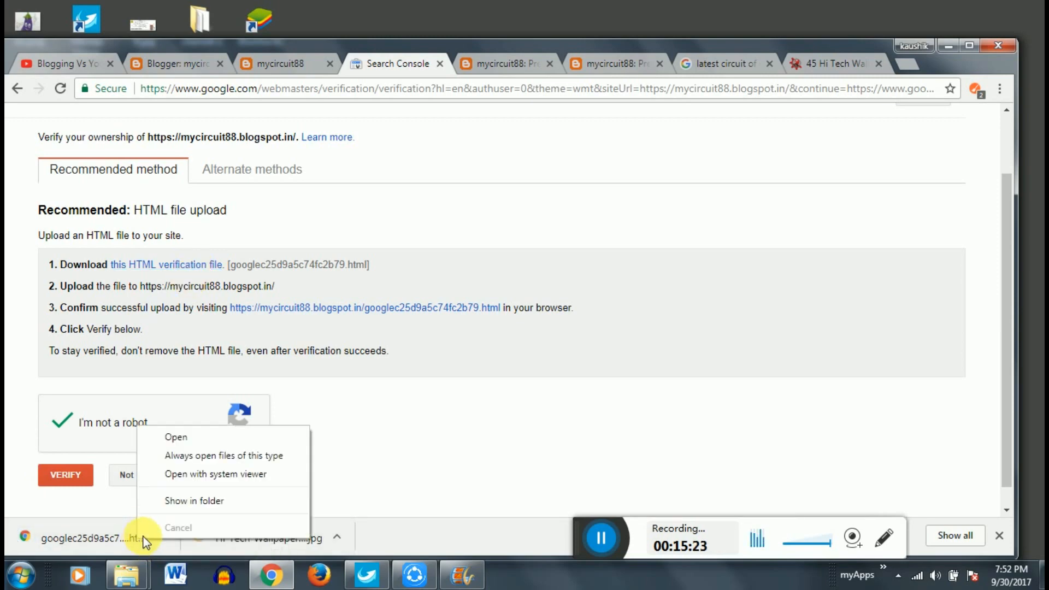
click(121, 538)
click(122, 538)
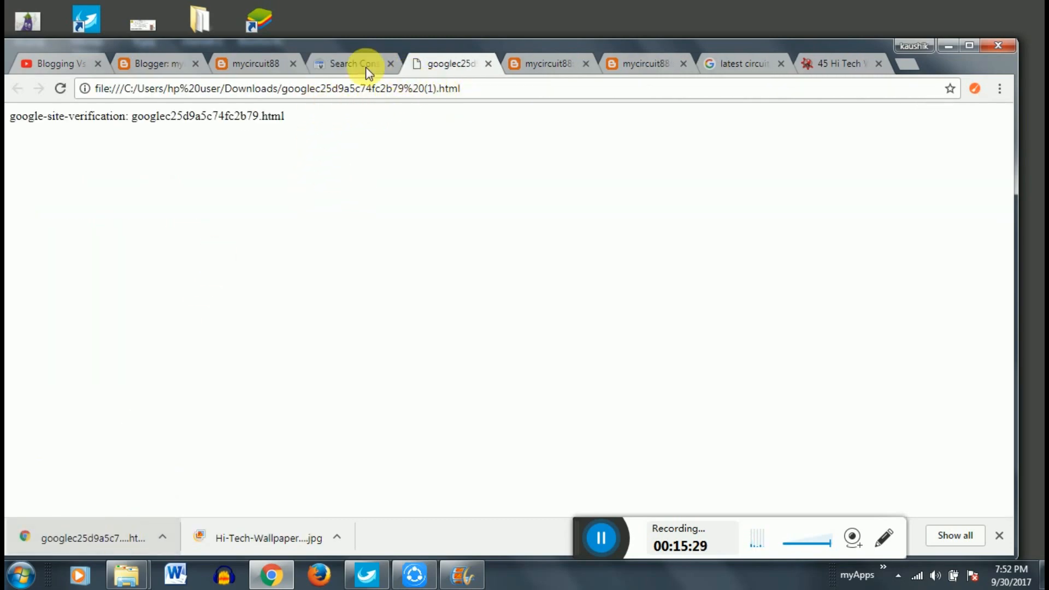
- Inspect the verification text's HTML markup in the developer tools, enlarging the area that shows the page elements
drag(285, 116, 6, 116)
right_click(181, 117)
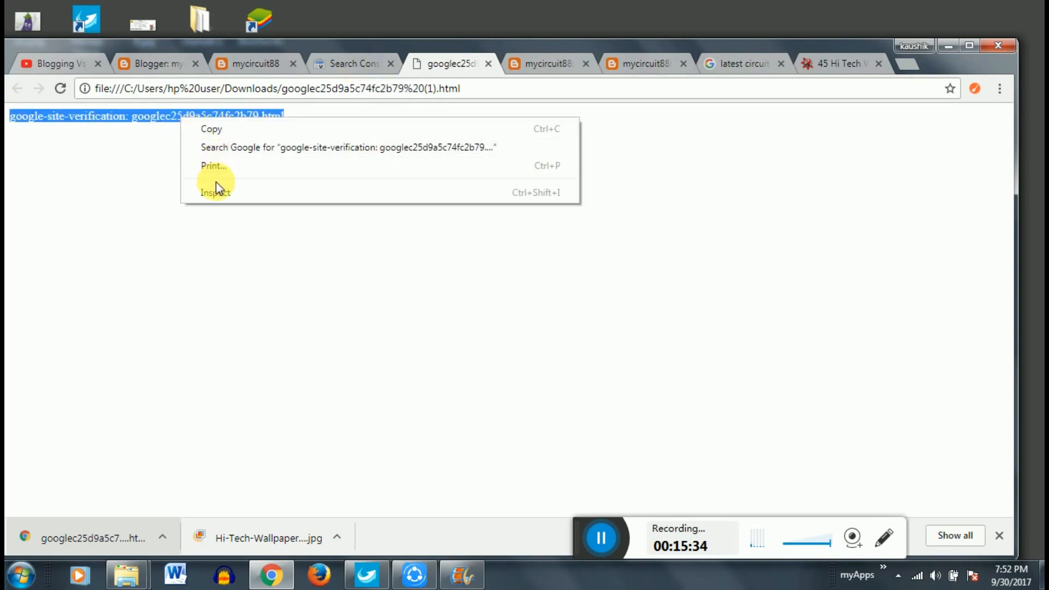
click(227, 191)
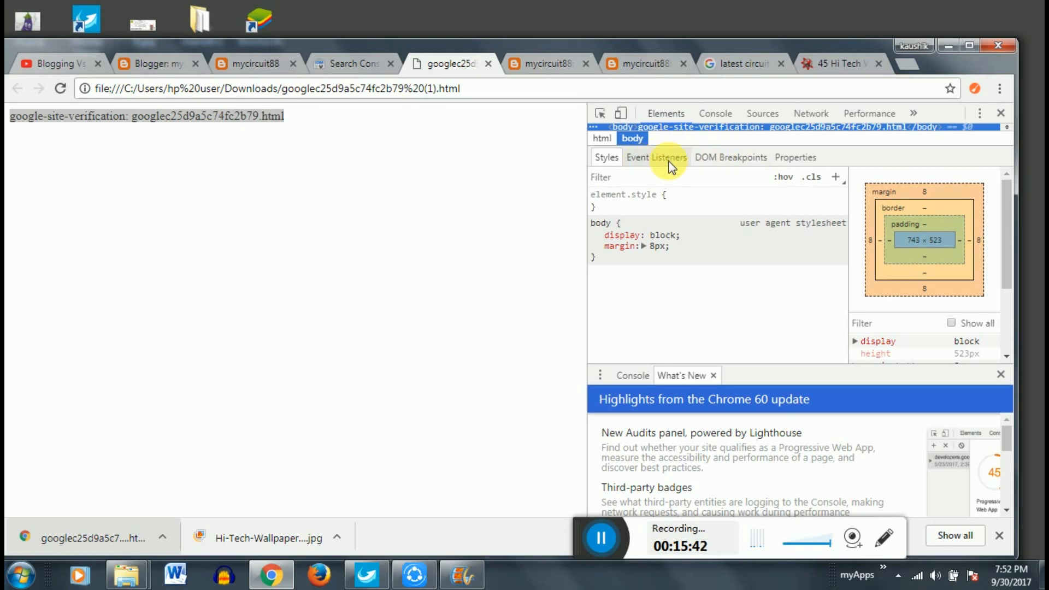
drag(805, 153, 748, 284)
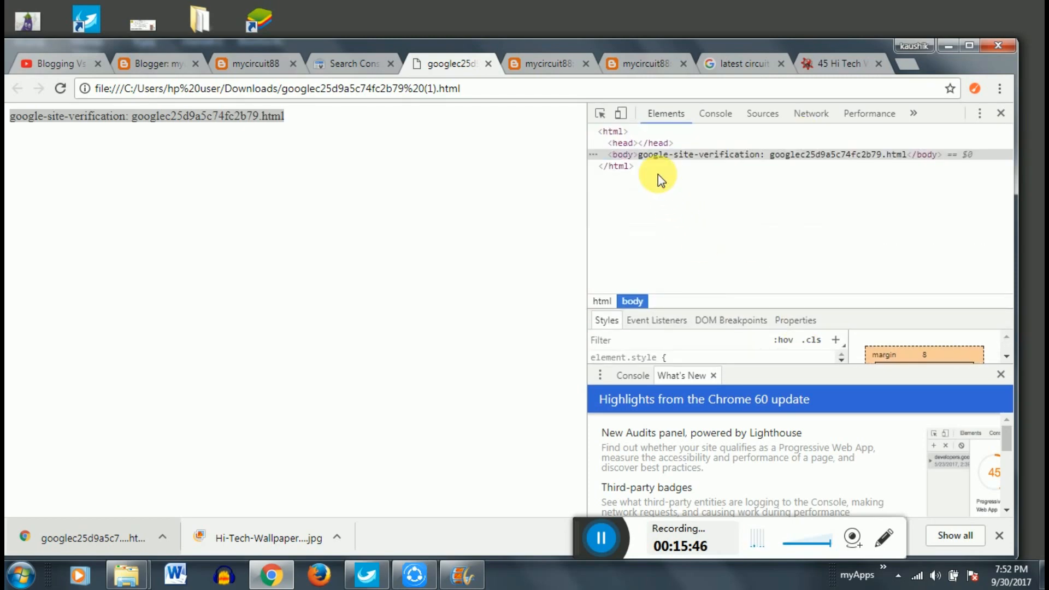
- Return to the Search Console verification page and choose the HTML tag option among the alternate methods
click(362, 64)
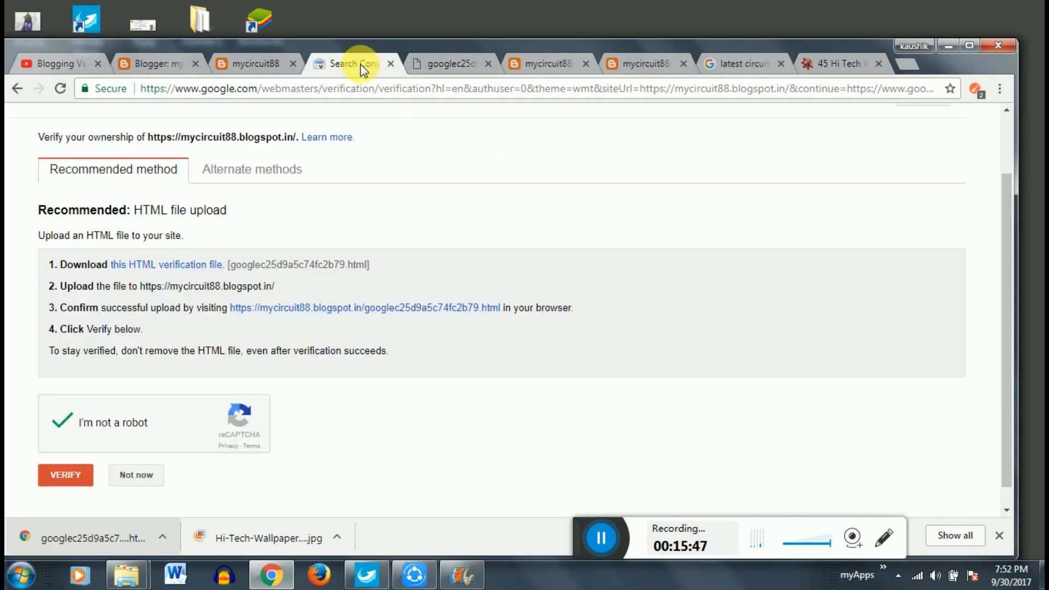
click(288, 169)
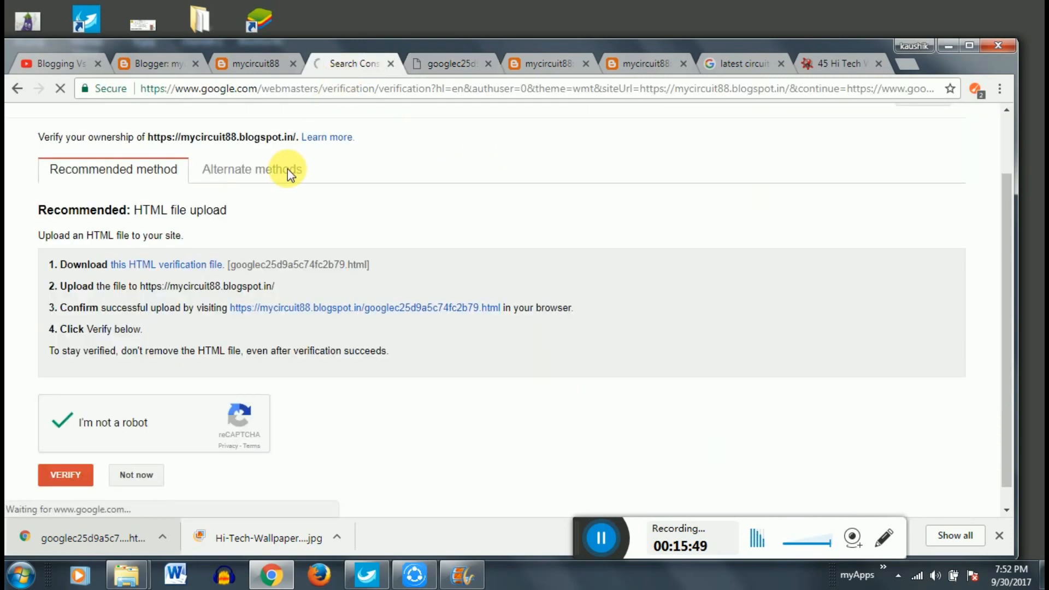
click(271, 174)
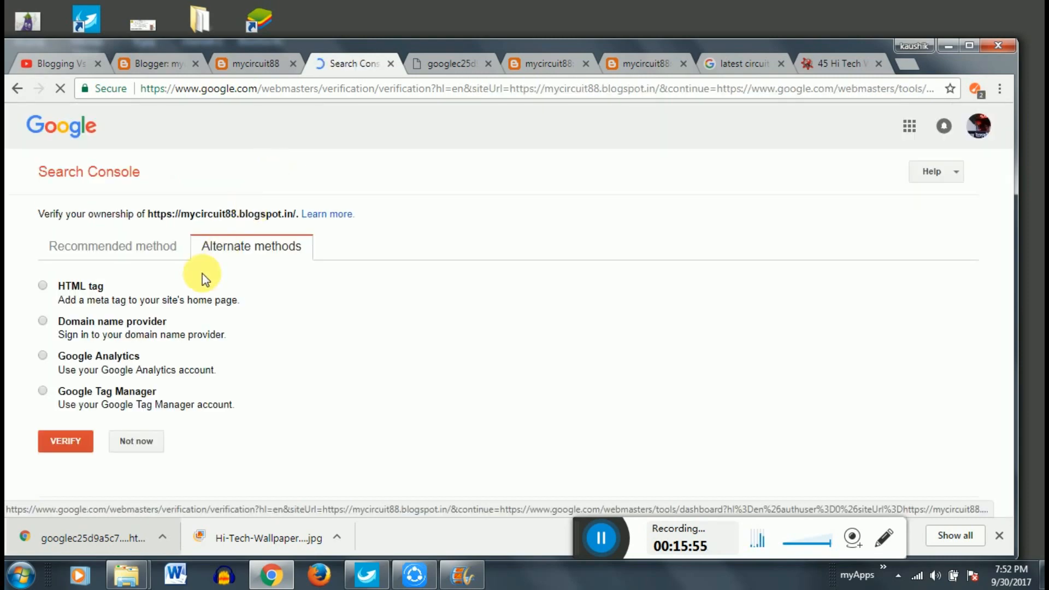
click(43, 286)
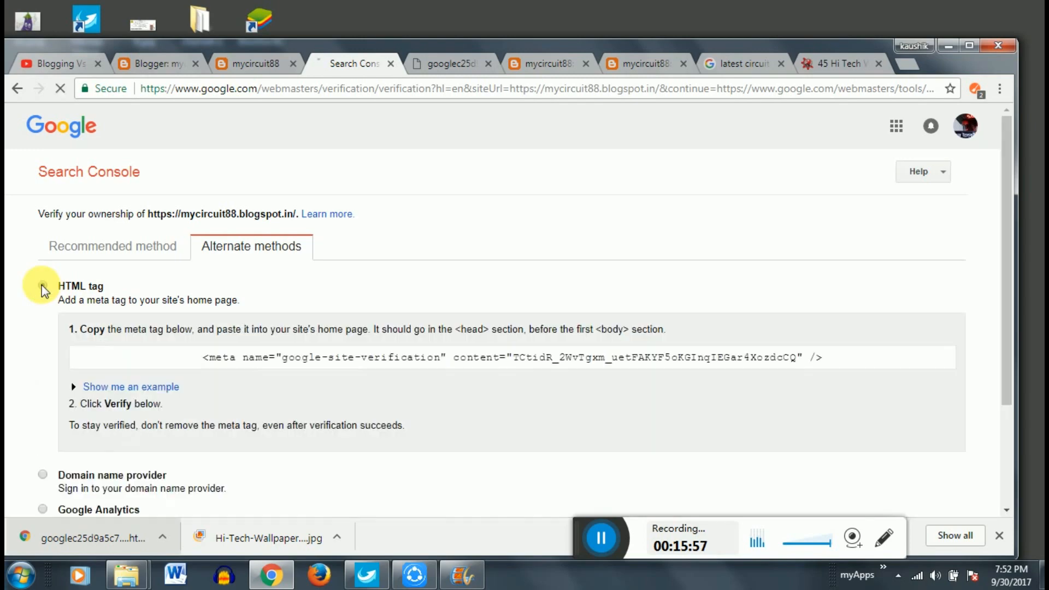
- Copy the google-site-verification meta tag shown under the HTML tag method in Search Console
drag(195, 353, 827, 360)
right_click(806, 365)
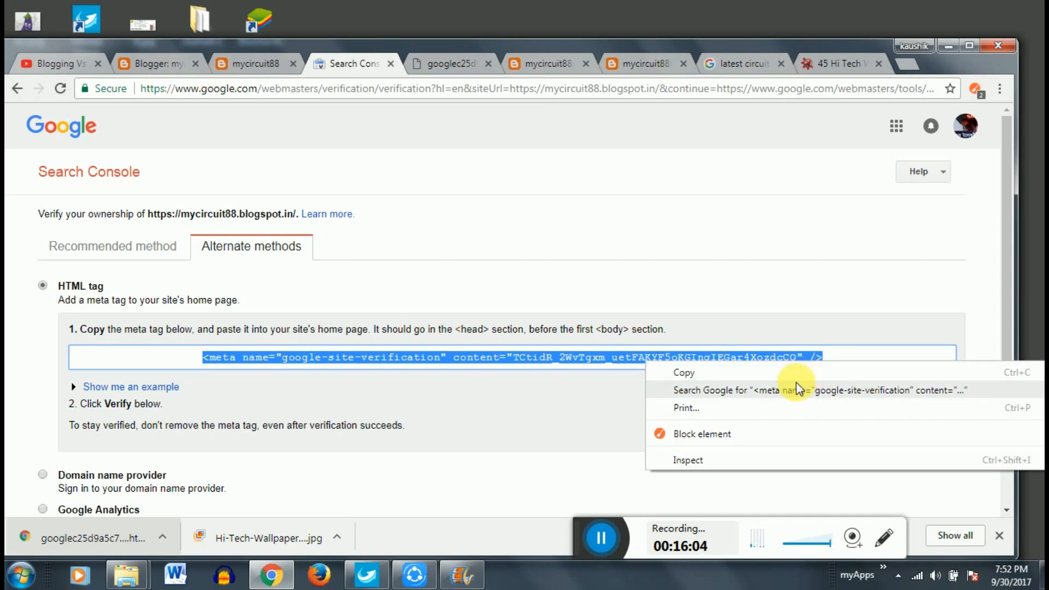
click(795, 373)
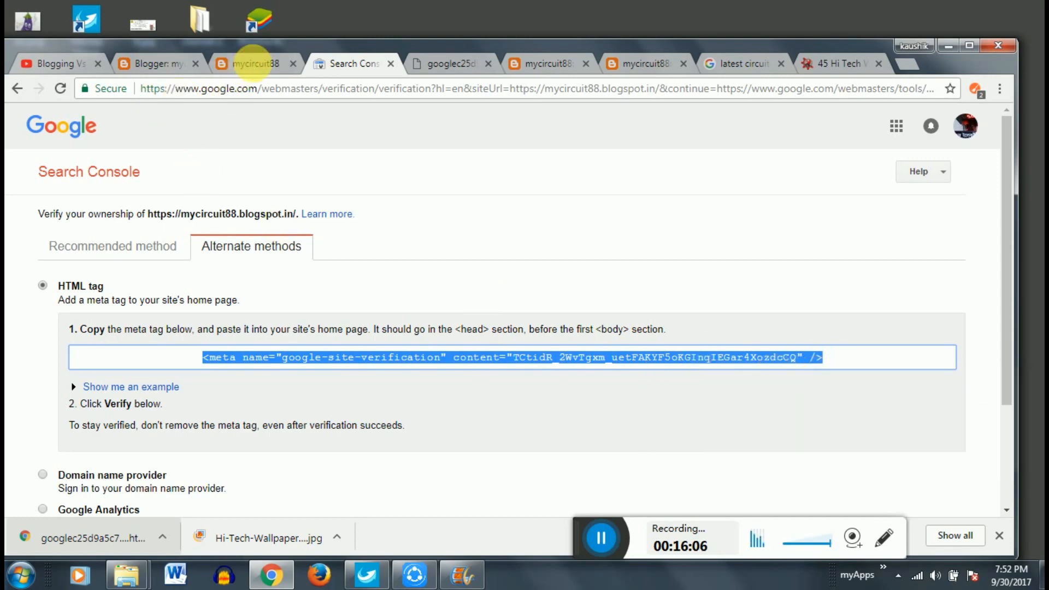
- Return to the mycircuit88 Blogger dashboard and open the blog's theme for HTML editing
click(253, 64)
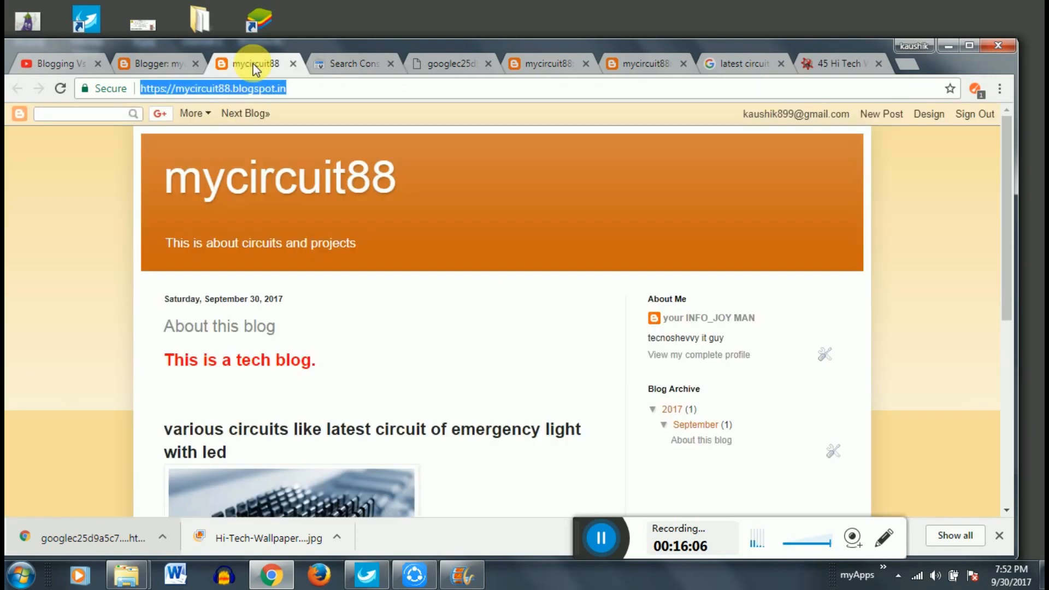
click(155, 61)
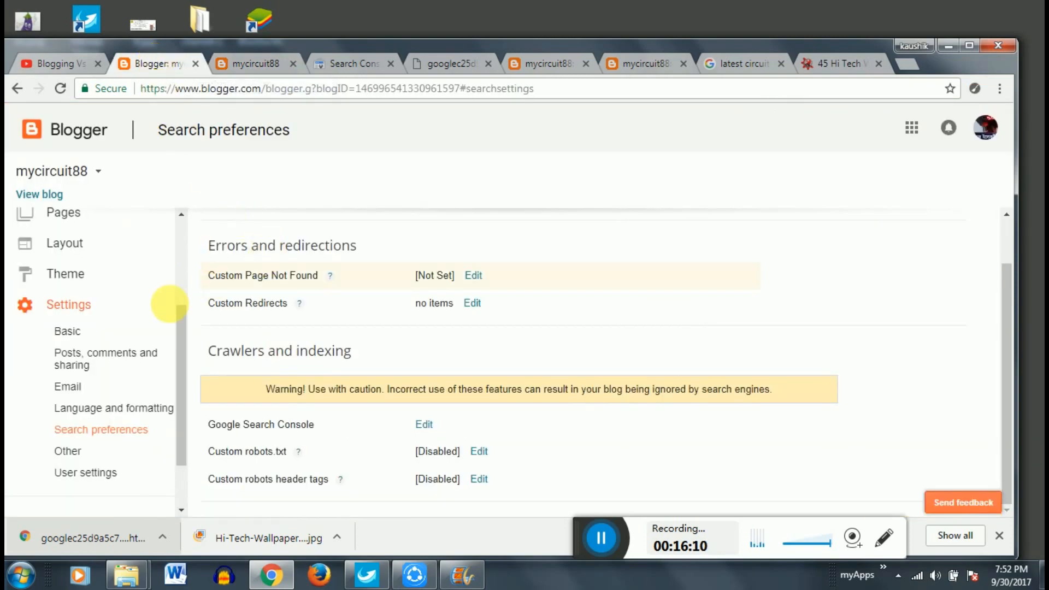
click(60, 273)
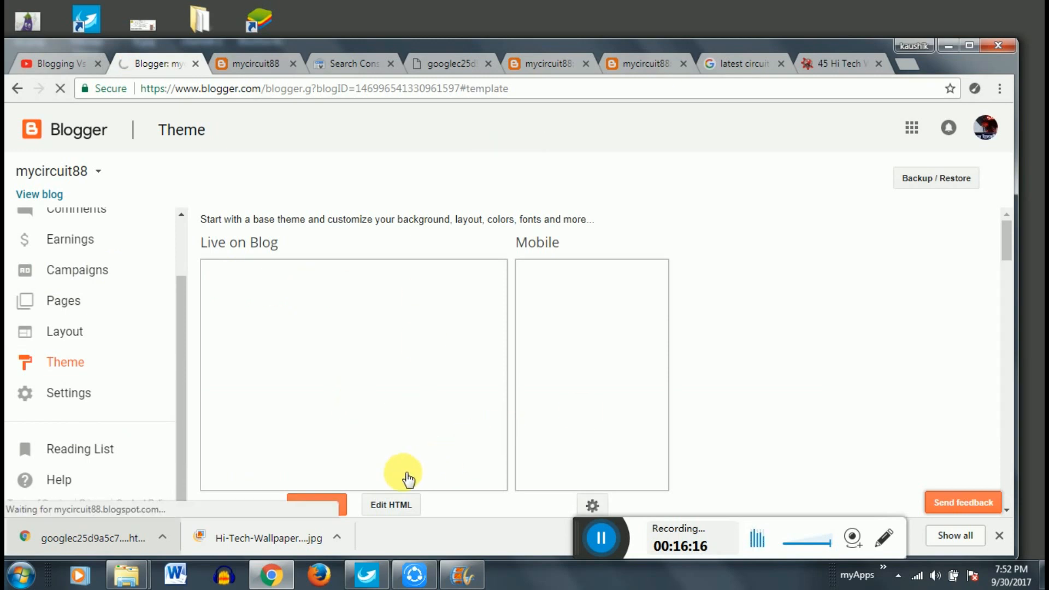
drag(1004, 245, 994, 258)
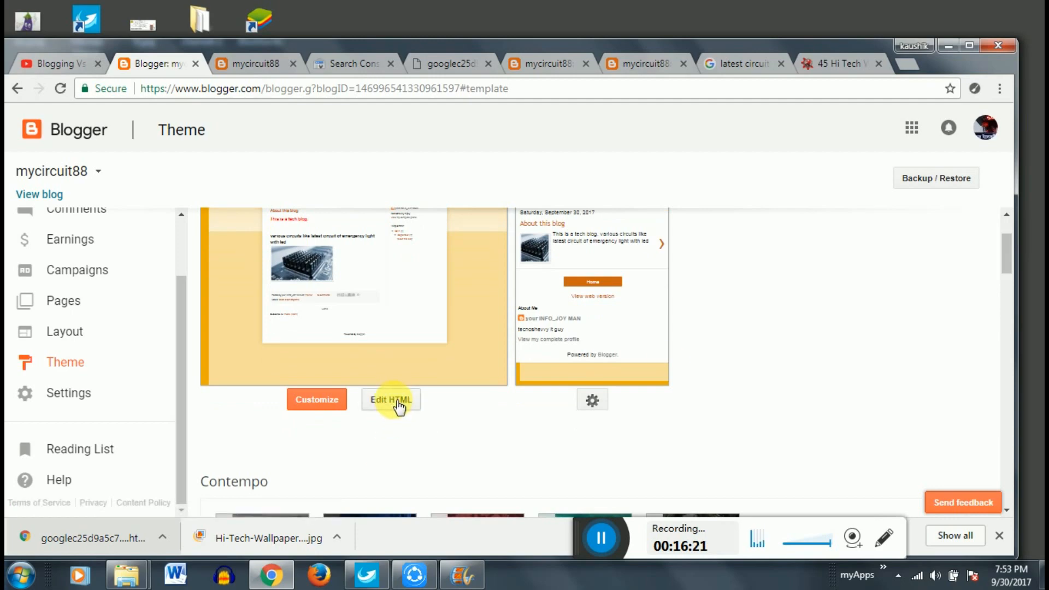
click(398, 403)
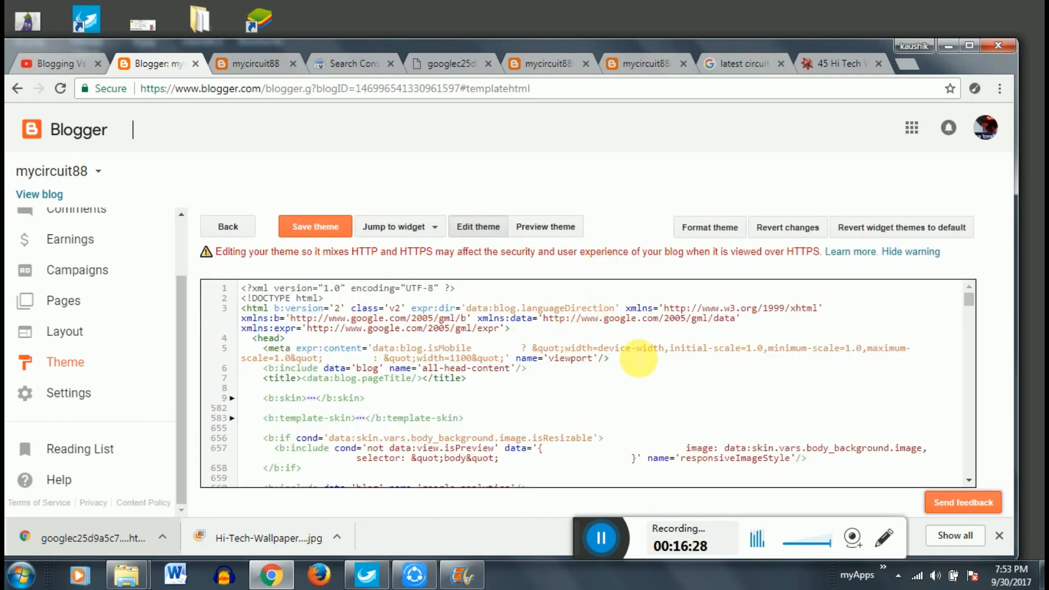
- Search the theme code for </body> and for <Head>
drag(967, 305, 968, 470)
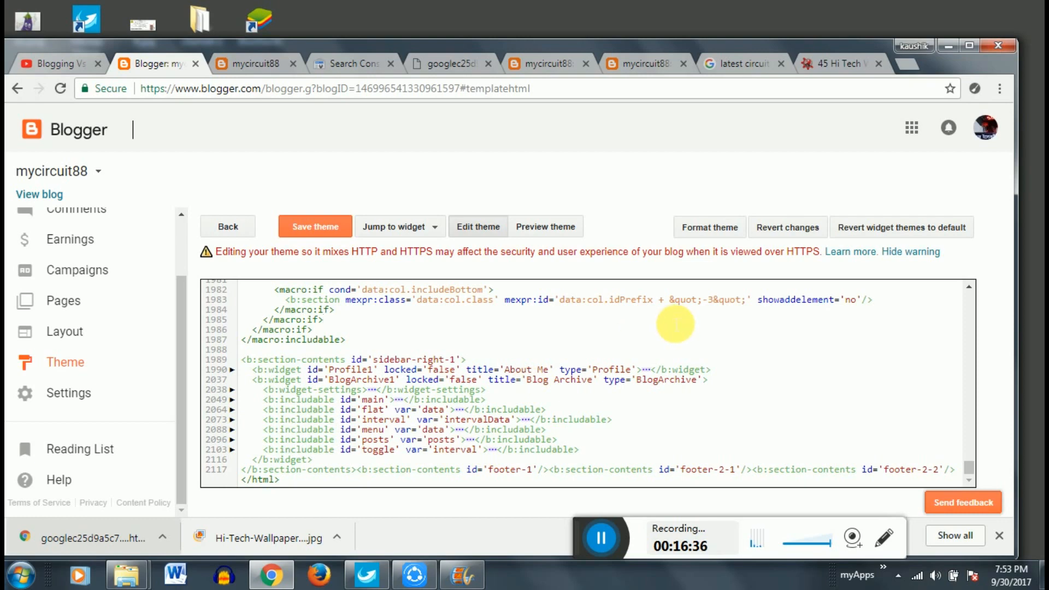
key(ctrl+f)
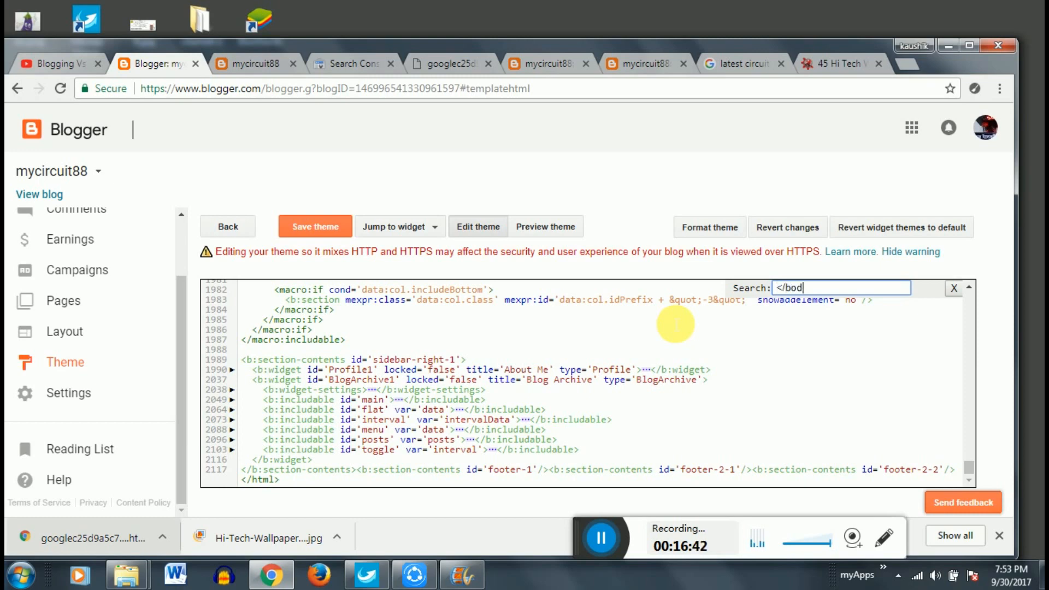
key(Return)
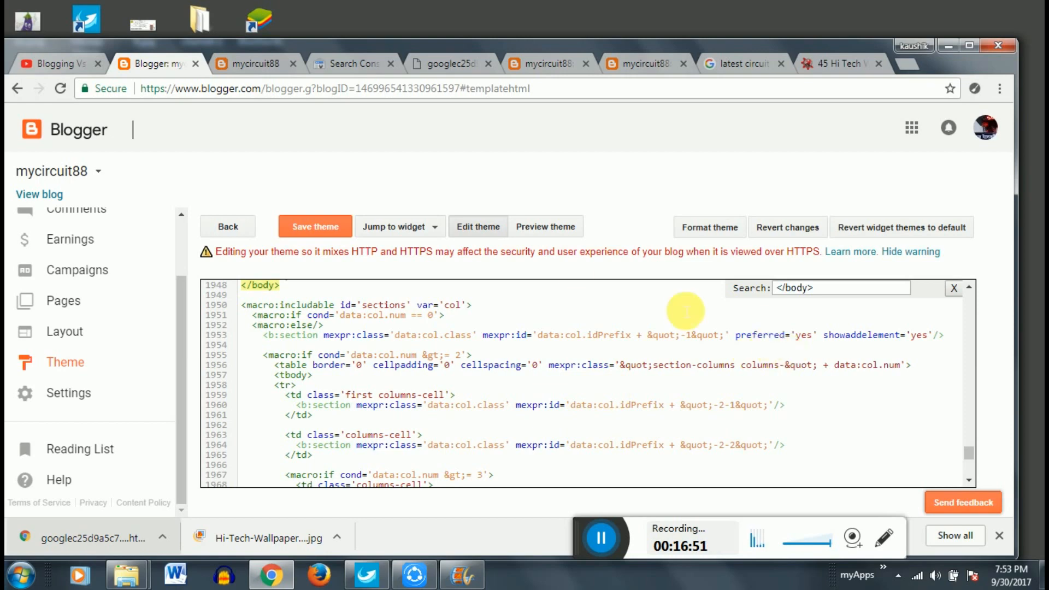
scroll(546, 328, down, 3)
click(804, 288)
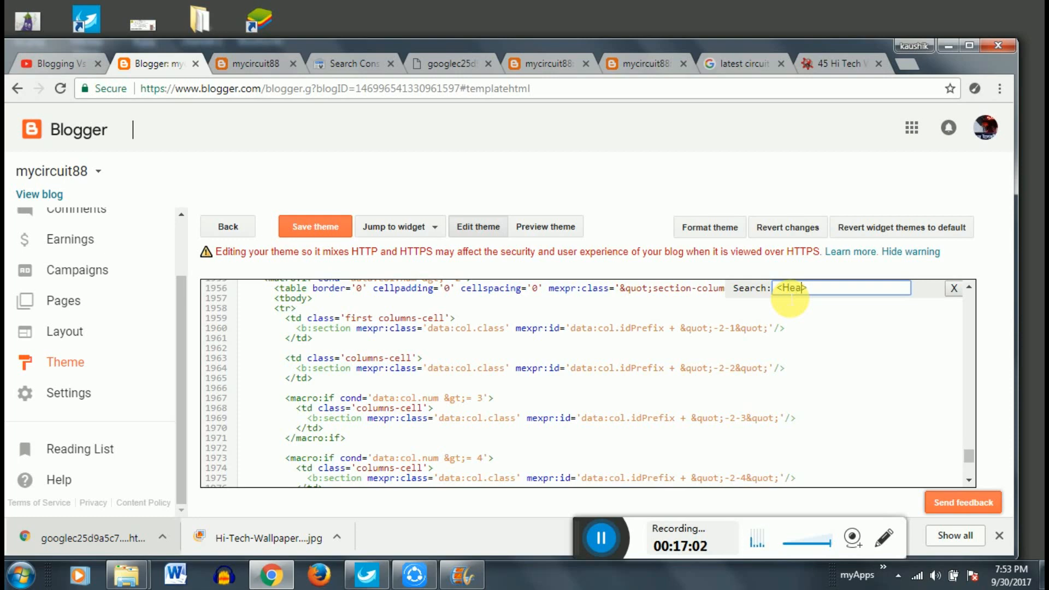
key(Return)
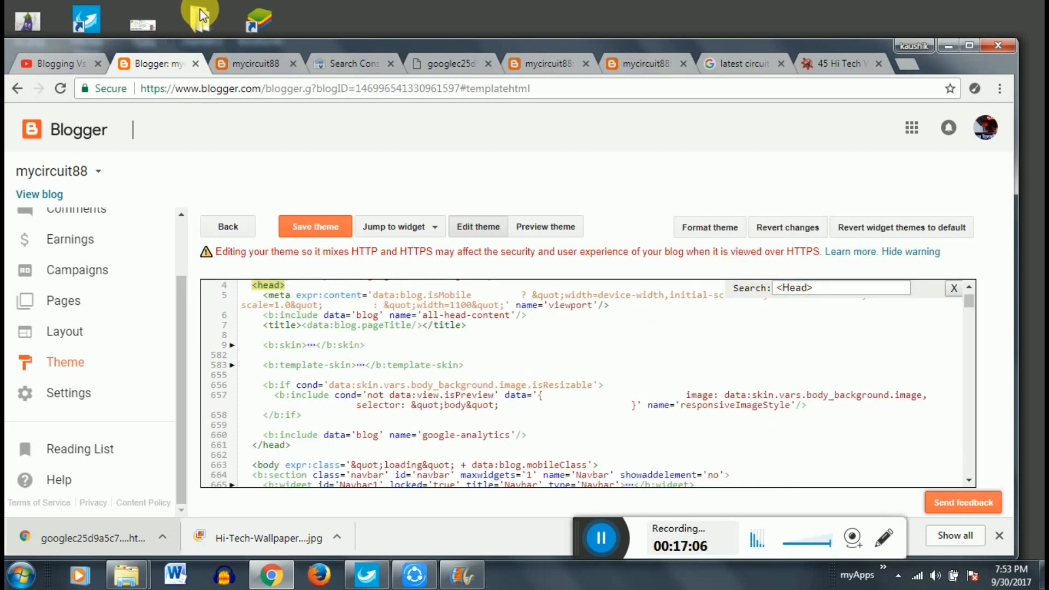
- Review the Search Console instruction on where the meta tag goes, and locate the end of the head section in the theme code
click(344, 63)
scroll(245, 457, down, 1)
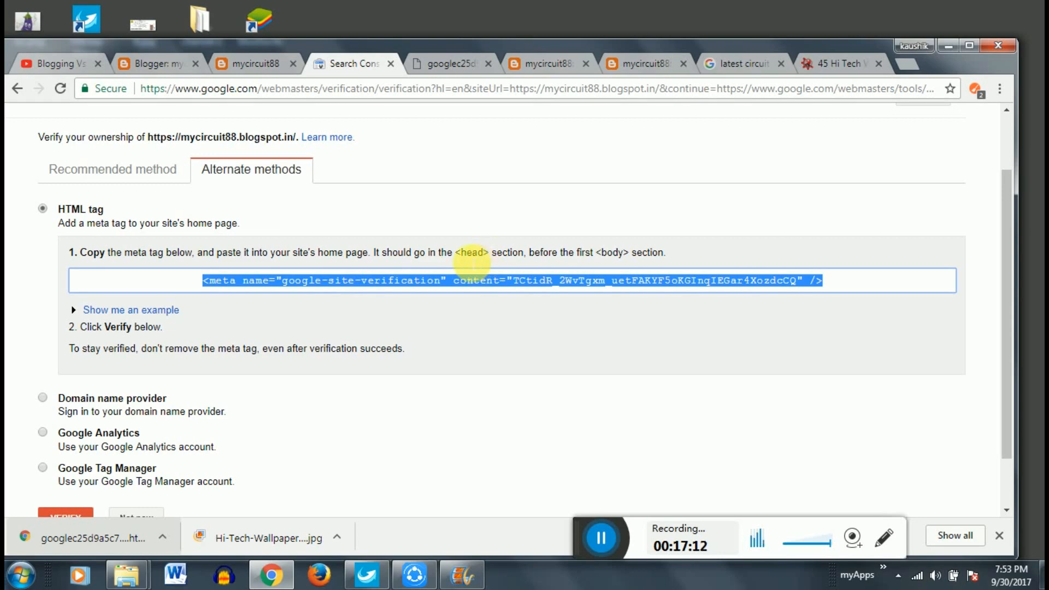
drag(397, 253, 535, 253)
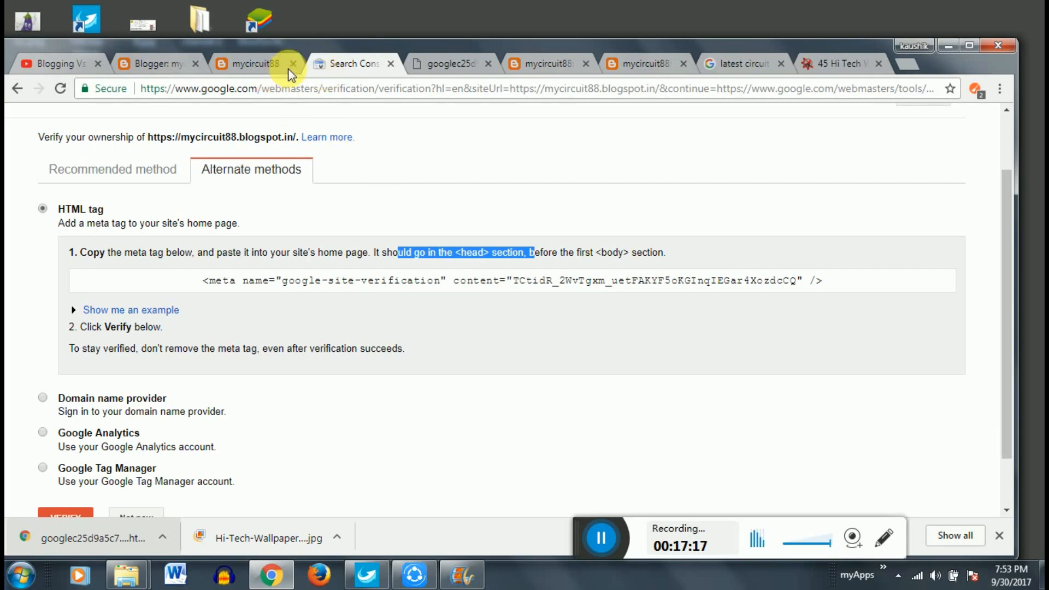
click(159, 66)
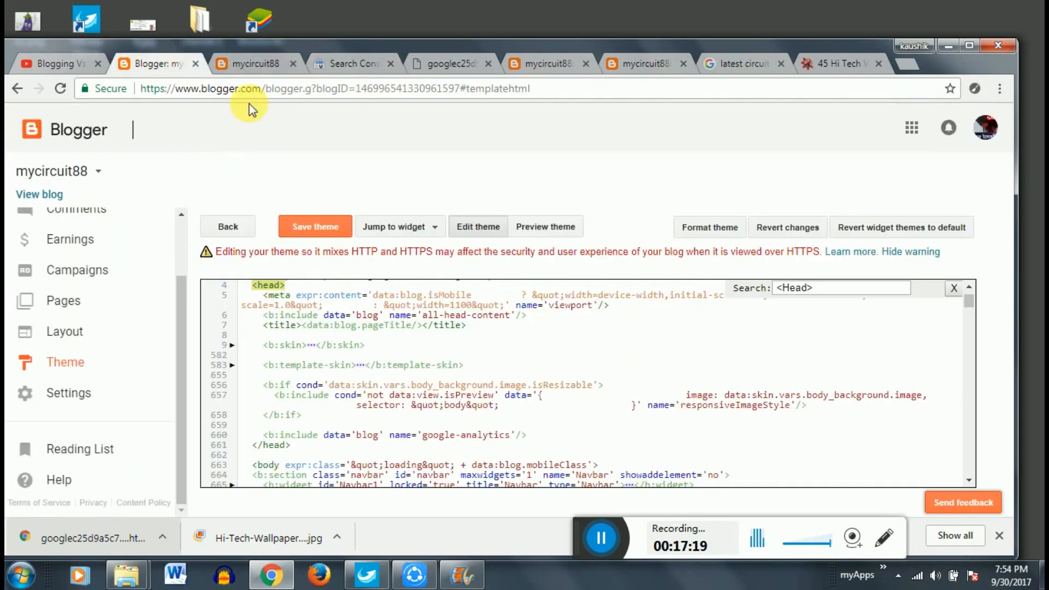
scroll(513, 413, down, 2)
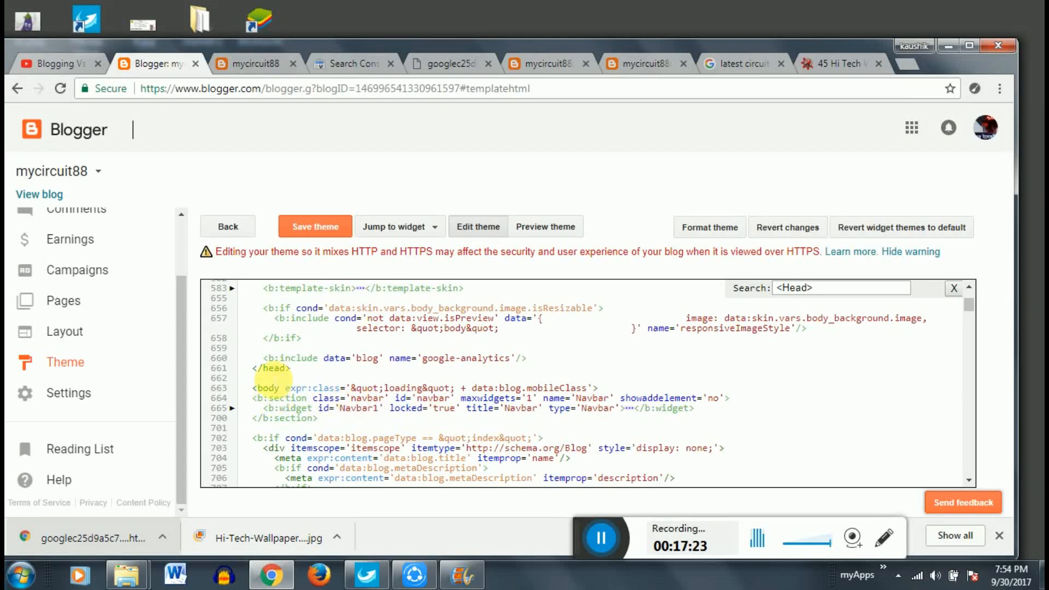
- Recheck the tag placement instruction and put the insertion point after the google-analytics include line, just above </head>, in the theme code
click(336, 71)
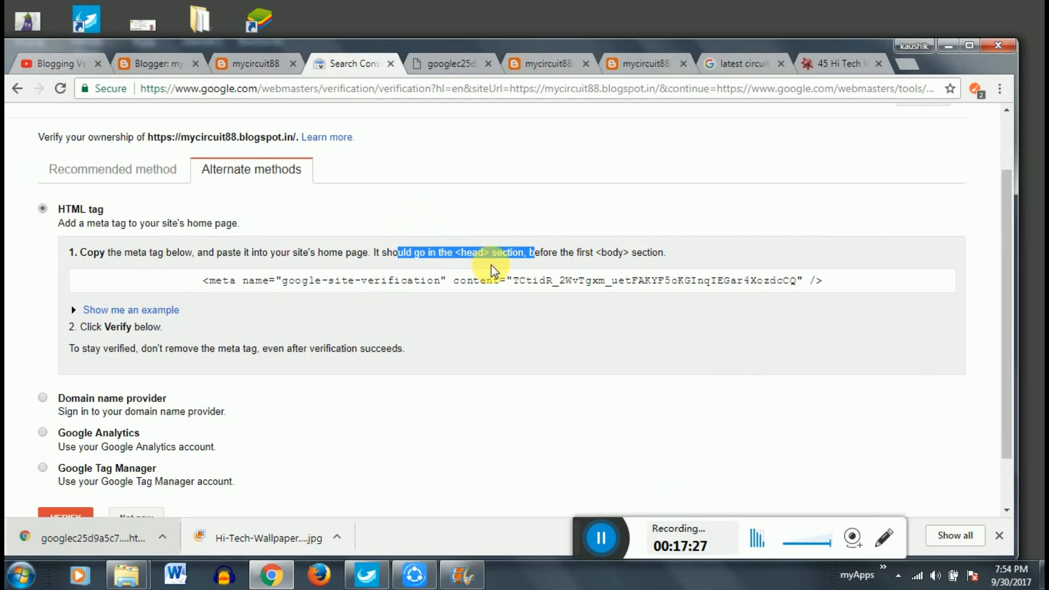
click(256, 66)
click(169, 67)
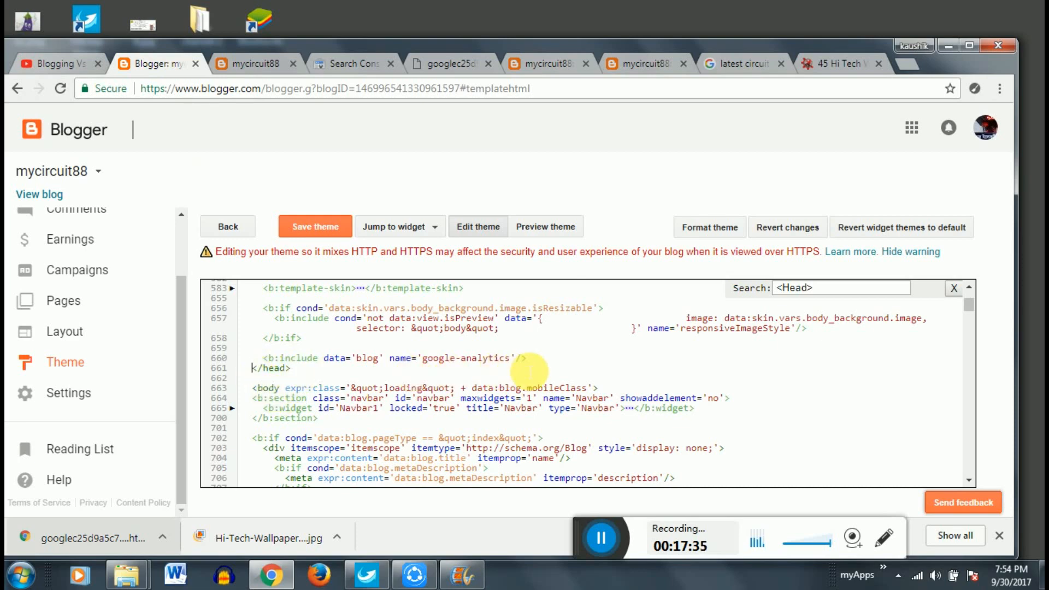
click(555, 363)
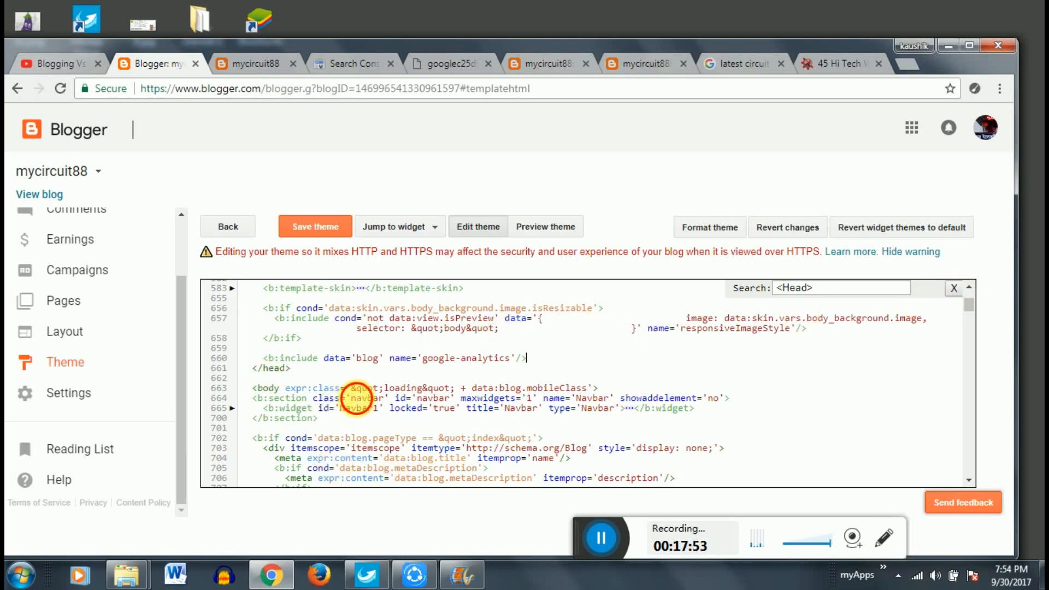
click(225, 61)
click(162, 64)
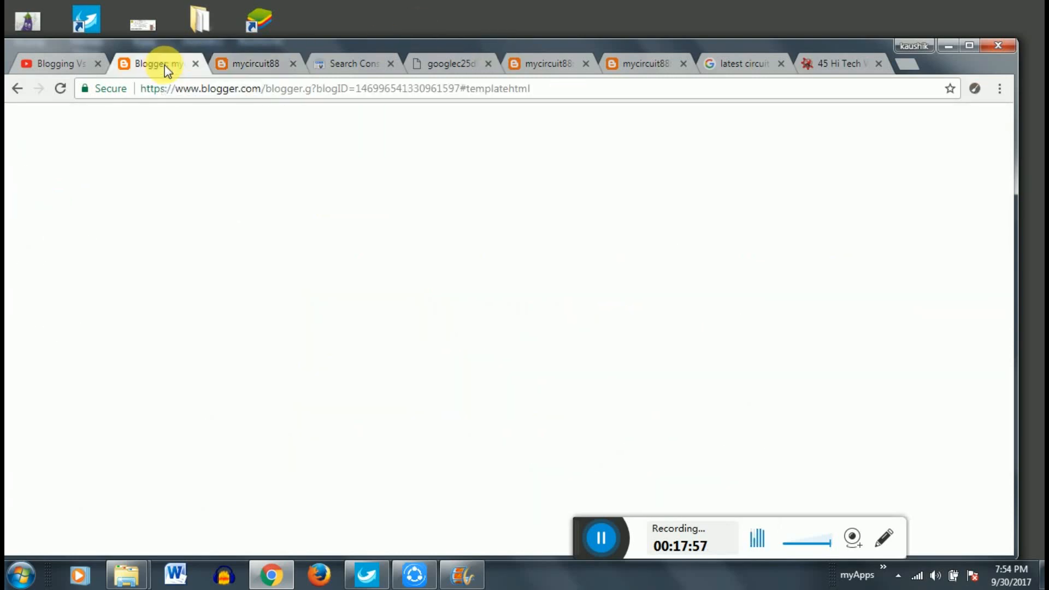
click(235, 67)
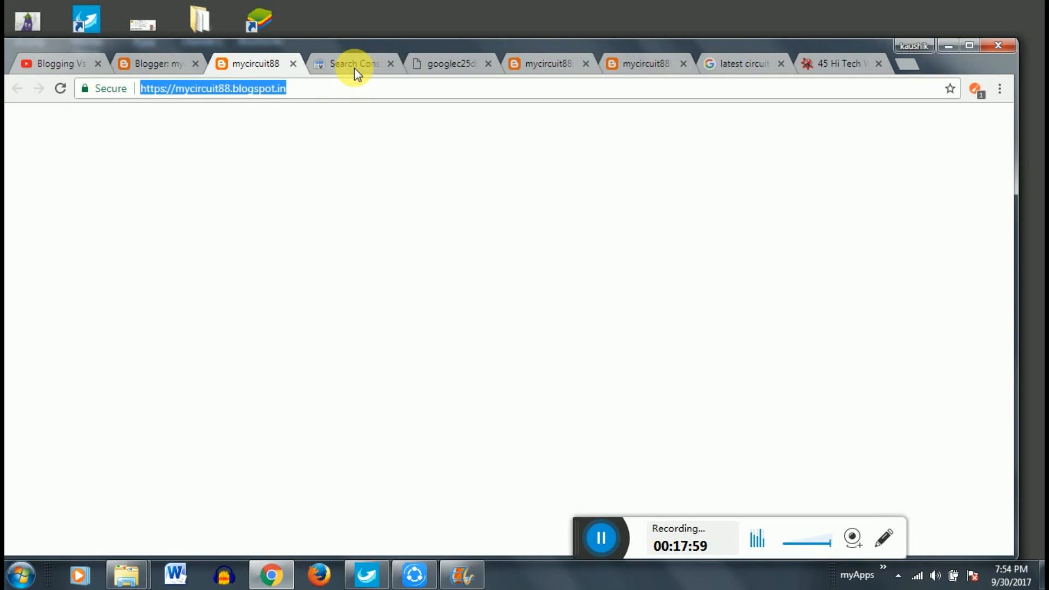
click(354, 68)
click(157, 67)
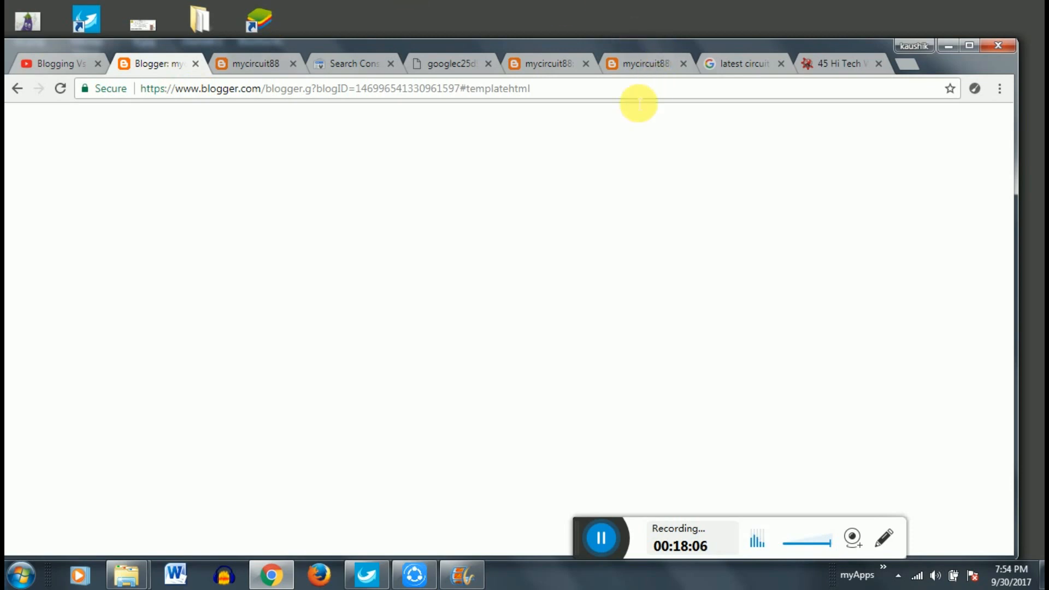
- Close the page showing the downloaded HTML verification file
click(458, 64)
key(ctrl+shift+i)
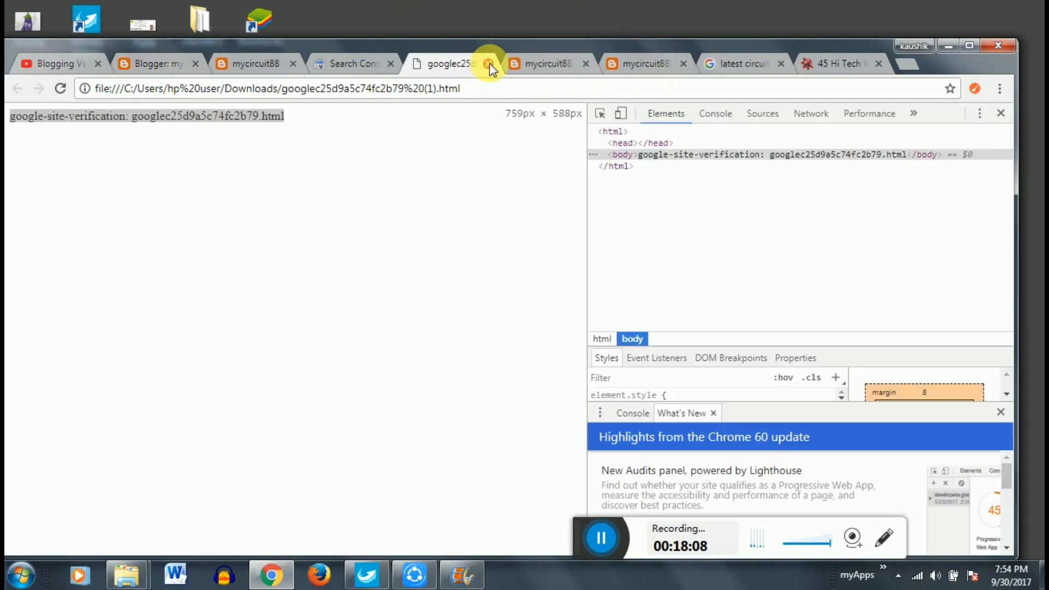
click(488, 65)
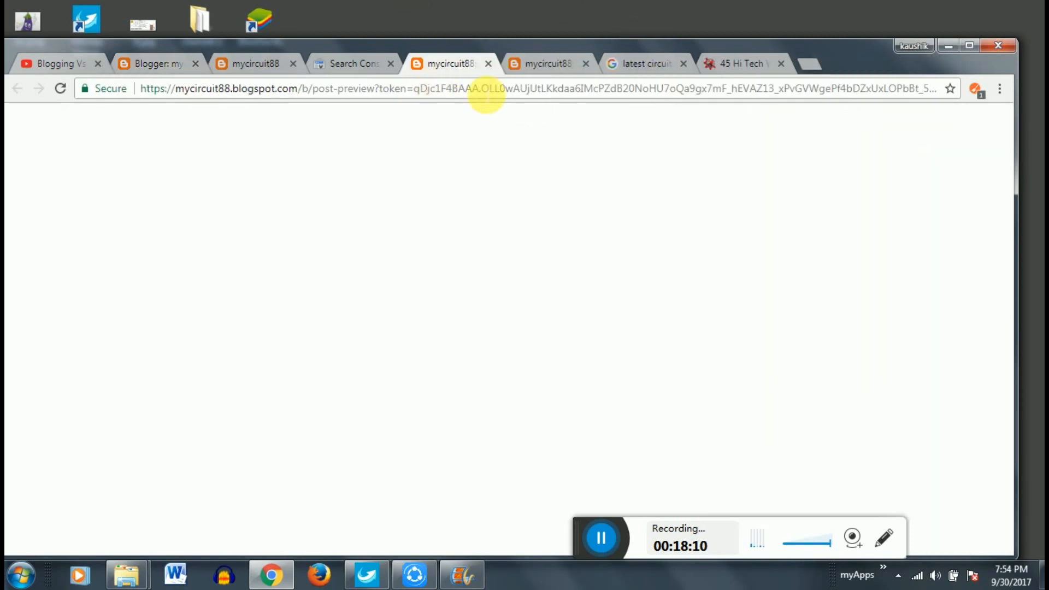
click(530, 74)
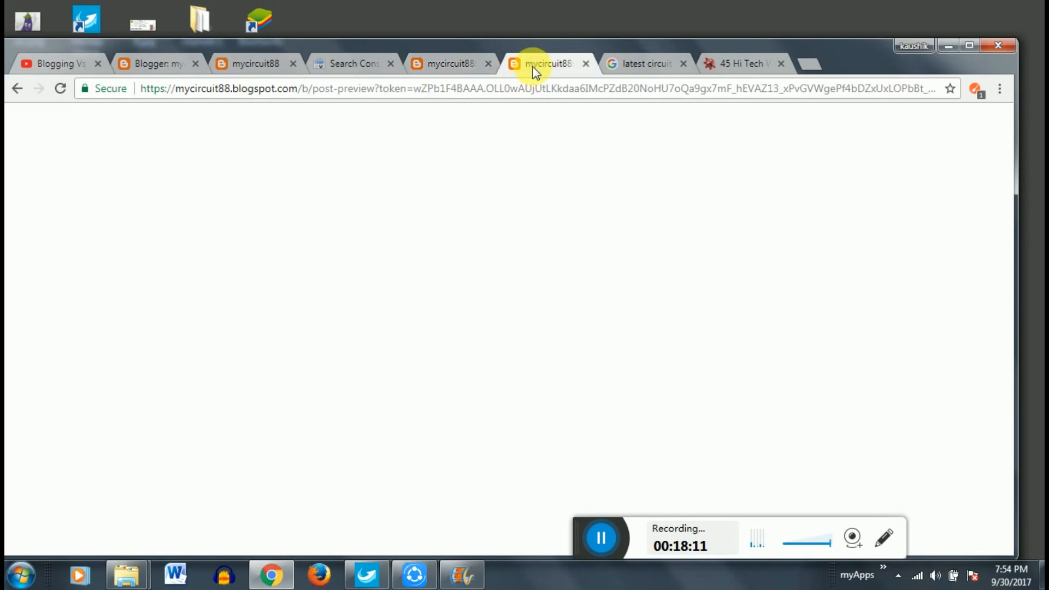
click(168, 63)
click(244, 64)
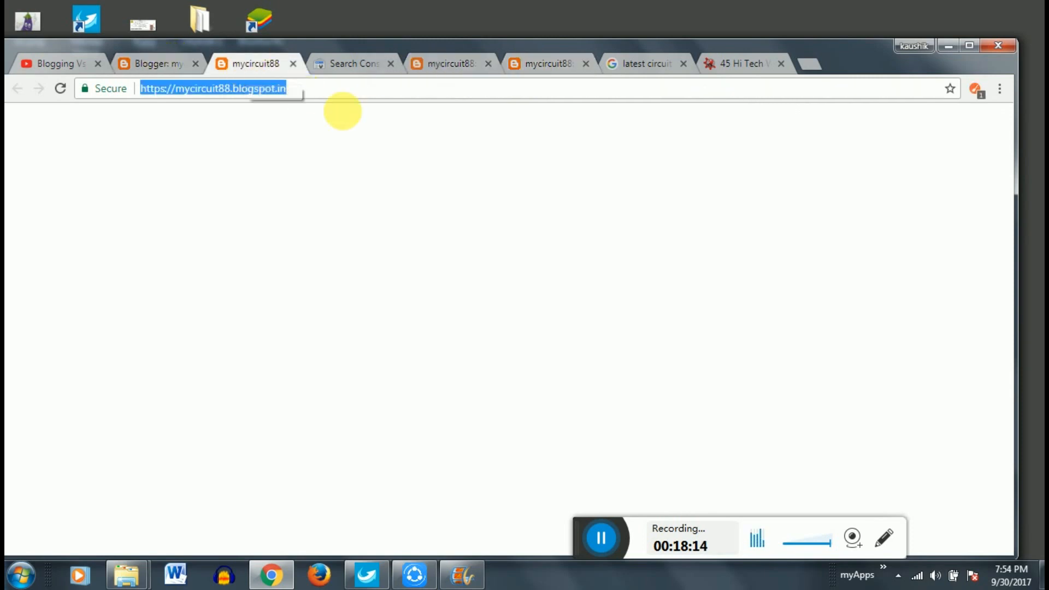
click(151, 63)
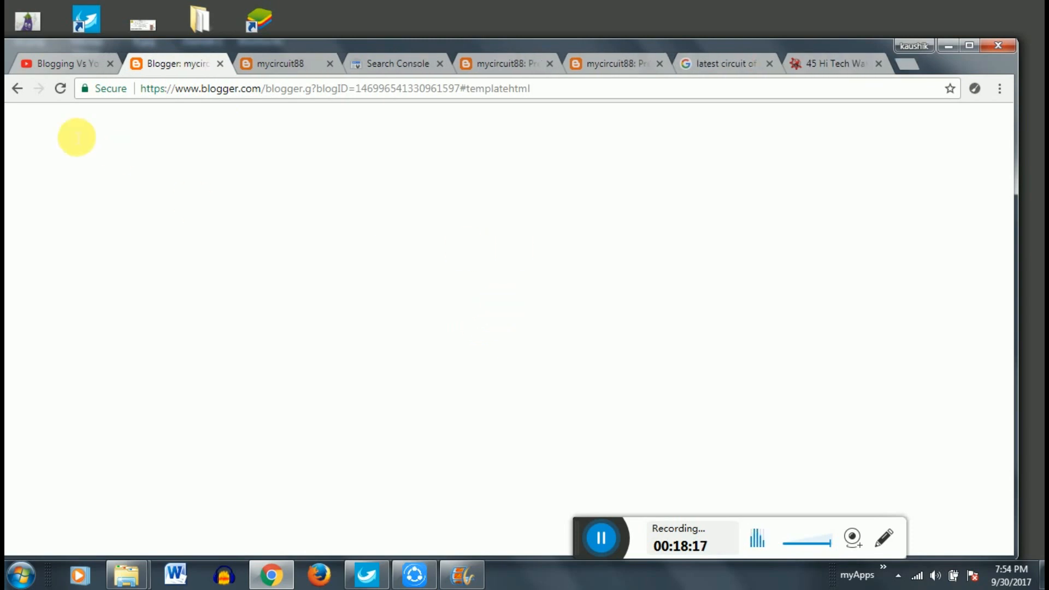
click(57, 93)
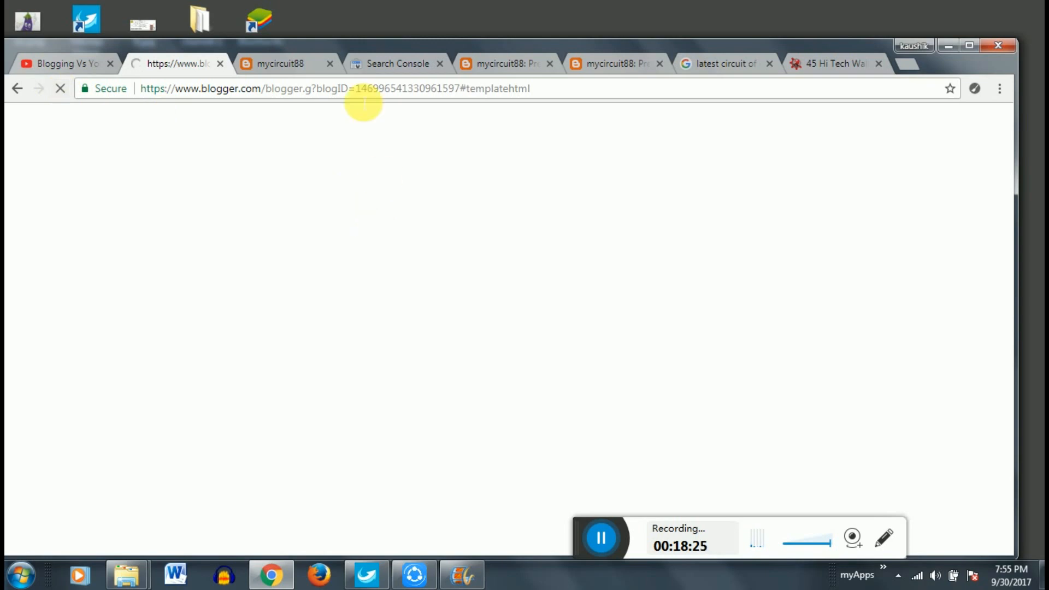
click(276, 64)
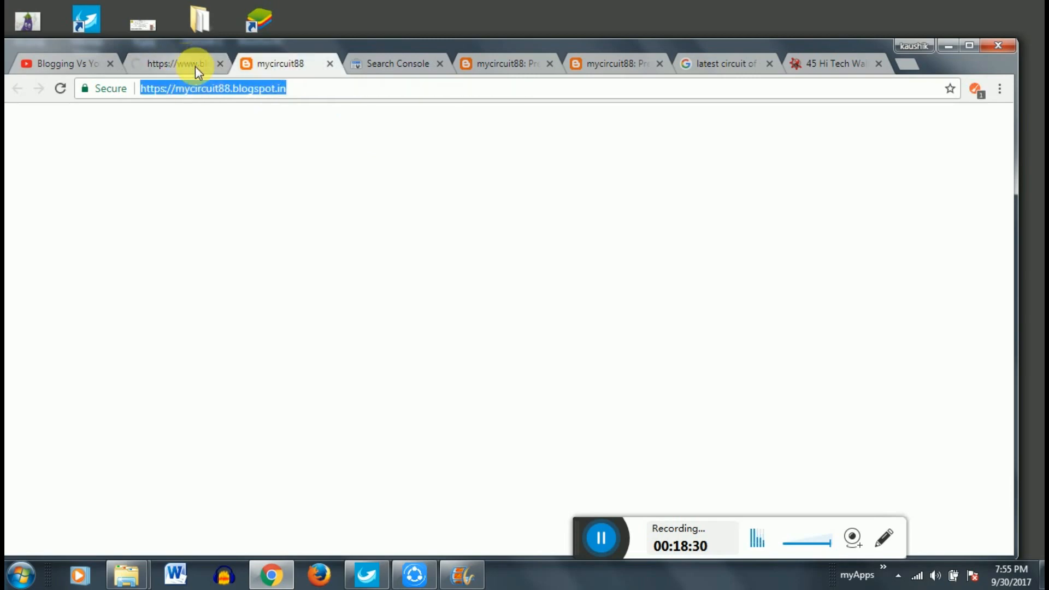
click(315, 95)
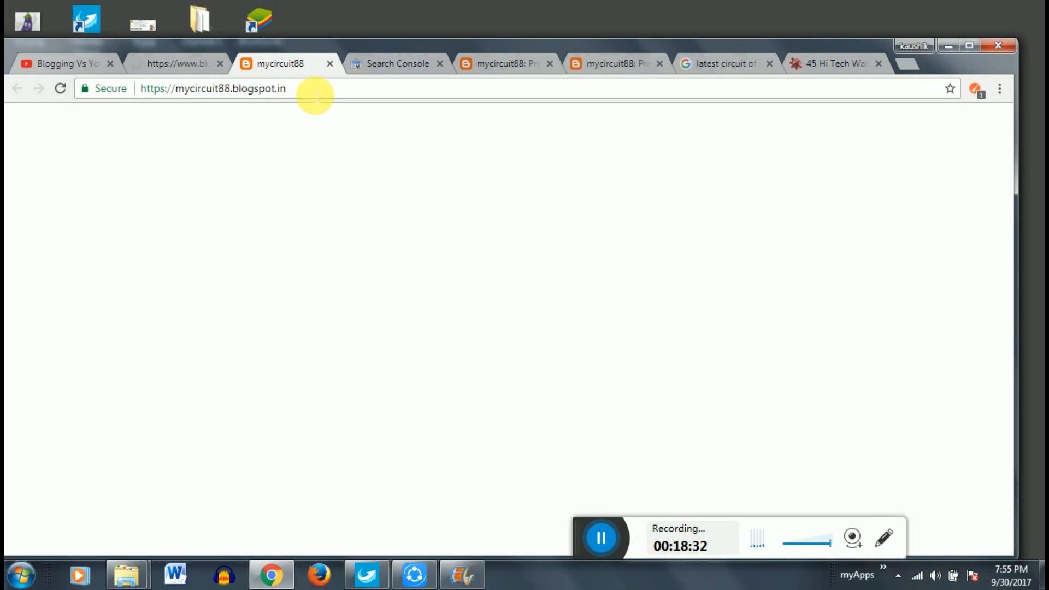
key(Return)
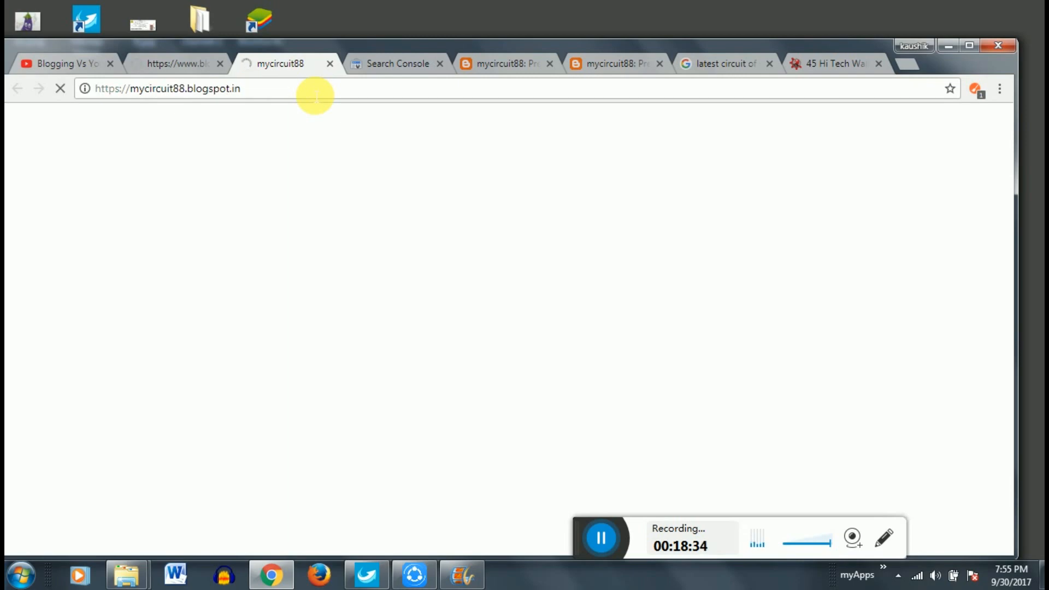
- Load blogger.com in place of the blog page to reopen the mycircuit88 dashboard and bring its theme and settings sections into reach
click(228, 96)
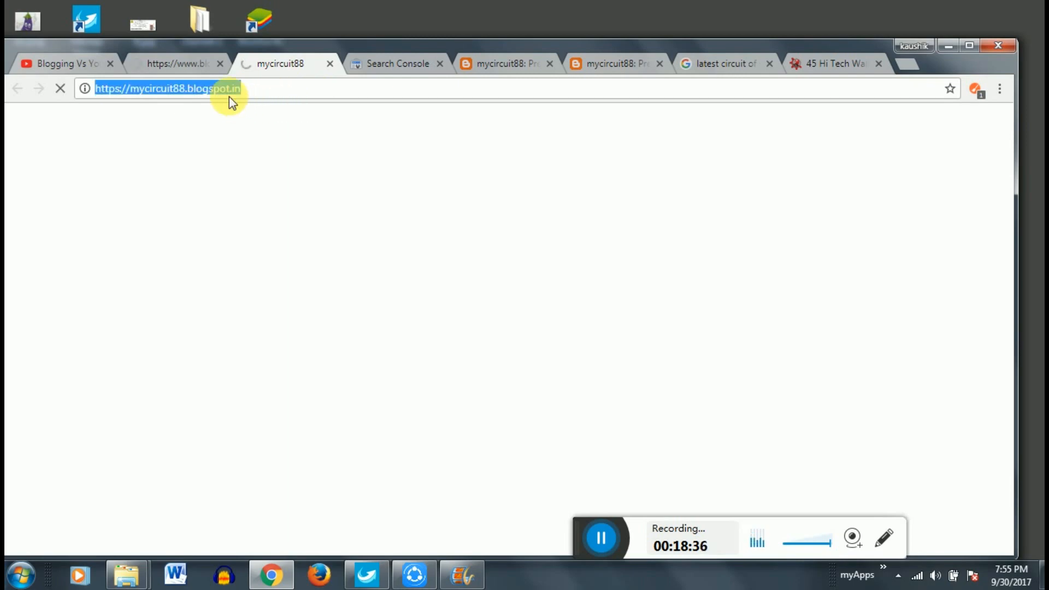
text(blogger.com)
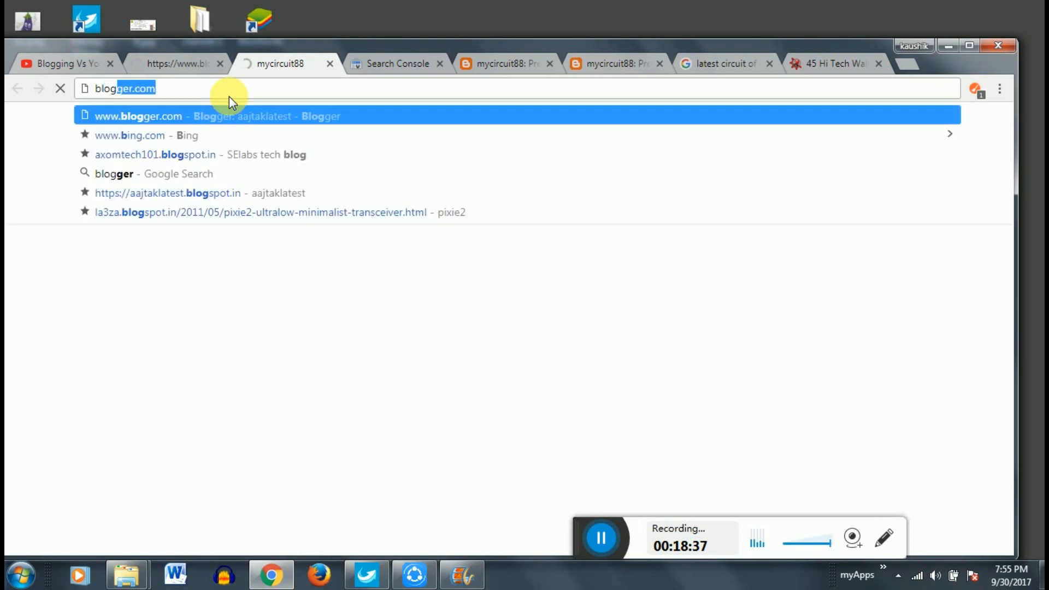
click(222, 119)
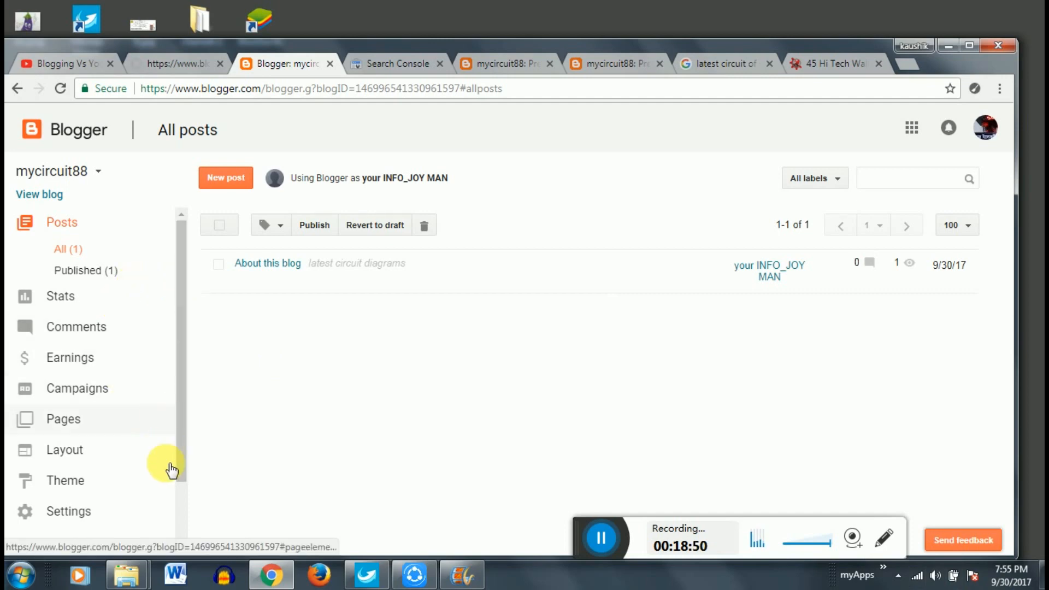
scroll(178, 475, down, 1)
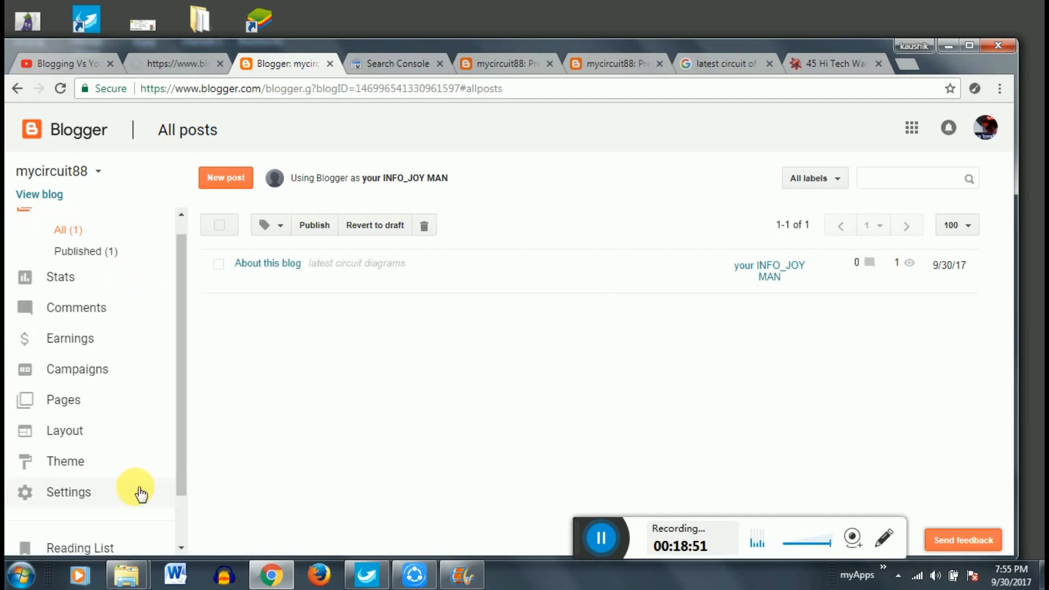
- Open the HTML editor of the mycircuit88 blog's theme
click(79, 497)
click(60, 462)
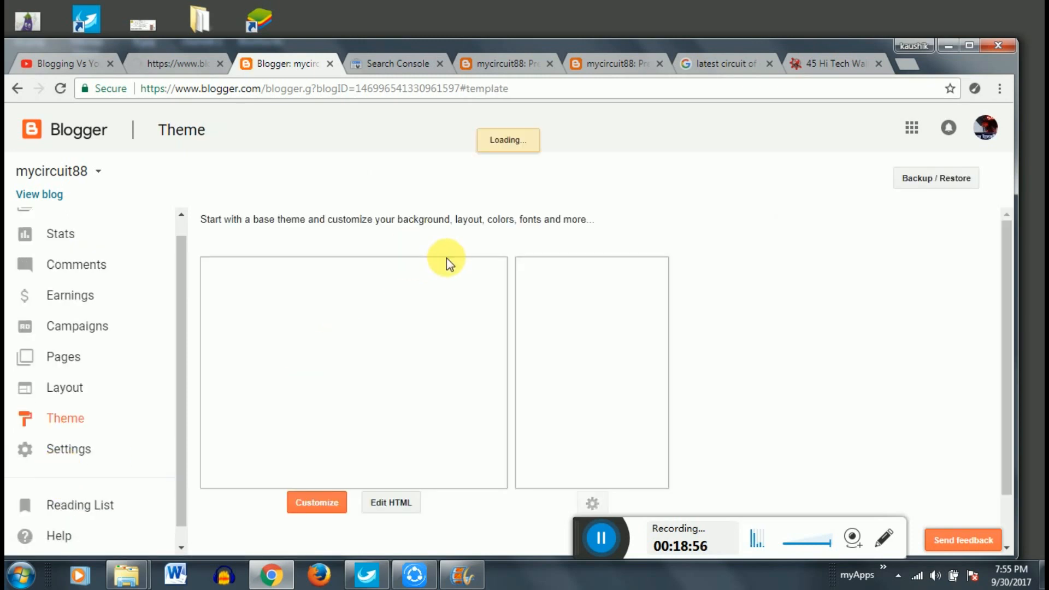
click(389, 504)
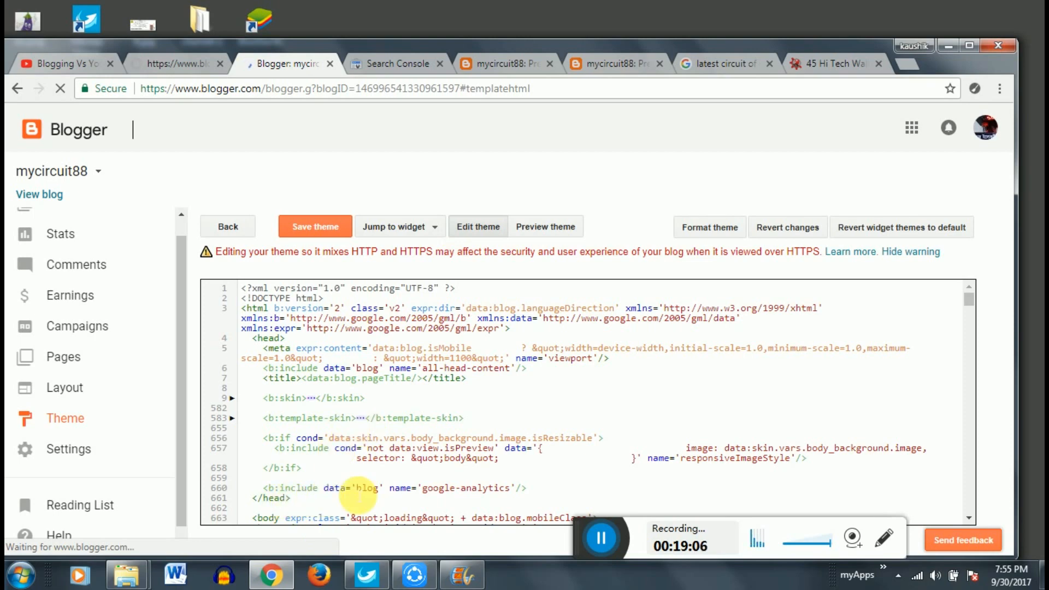
- Add the google-site-verification meta tag on a new line after the google-analytics include, above </head>, and save the theme
click(533, 492)
key(Return)
text(<meta name="google-site-verification" content="TCtidR_2WvTgxm_uetFAKYF5oKGInqIEGar4XozdcCQ" />)
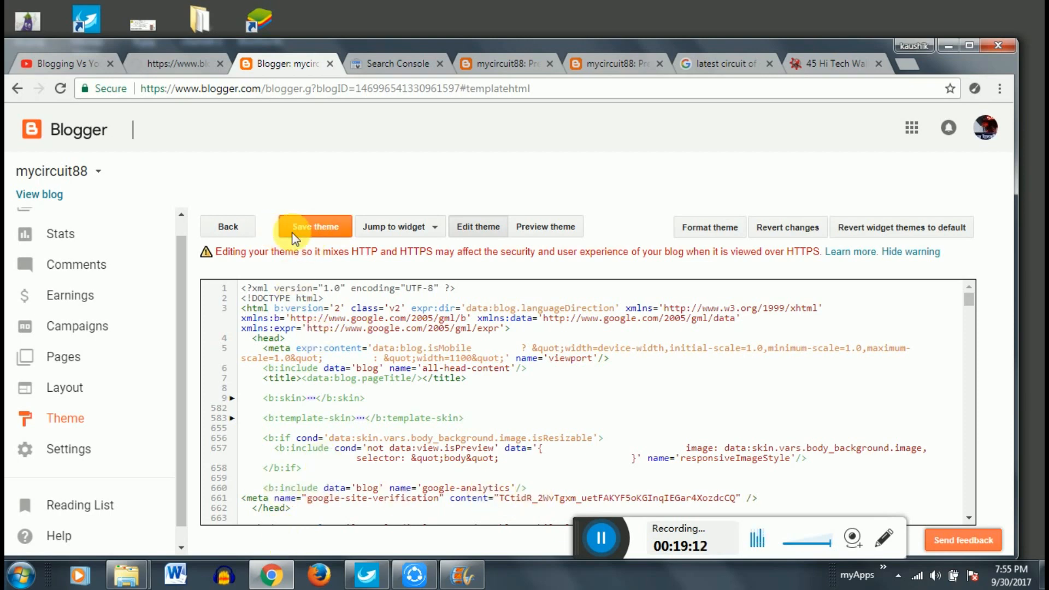
click(331, 235)
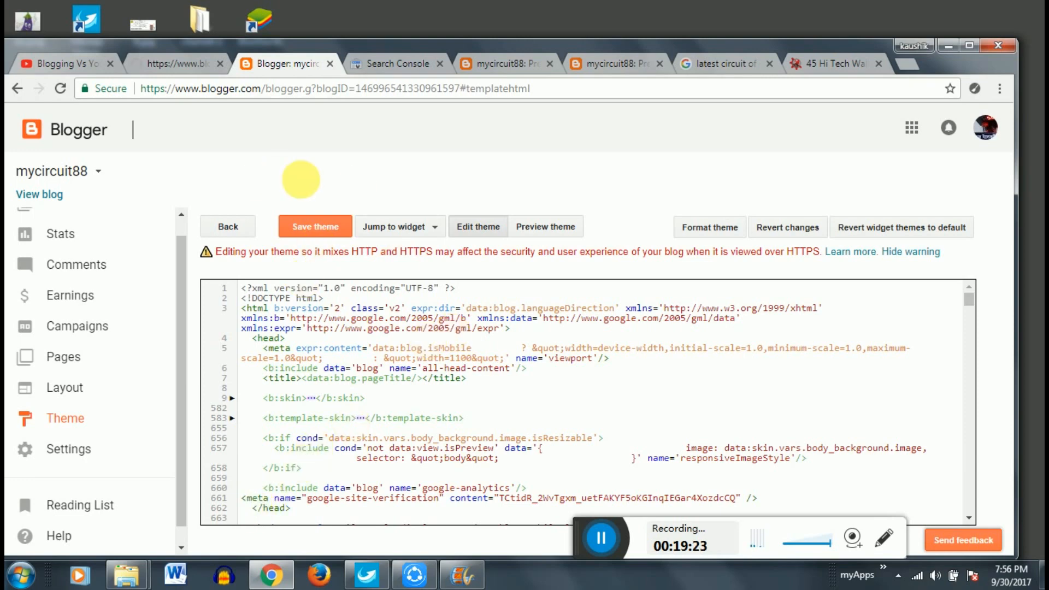
click(315, 226)
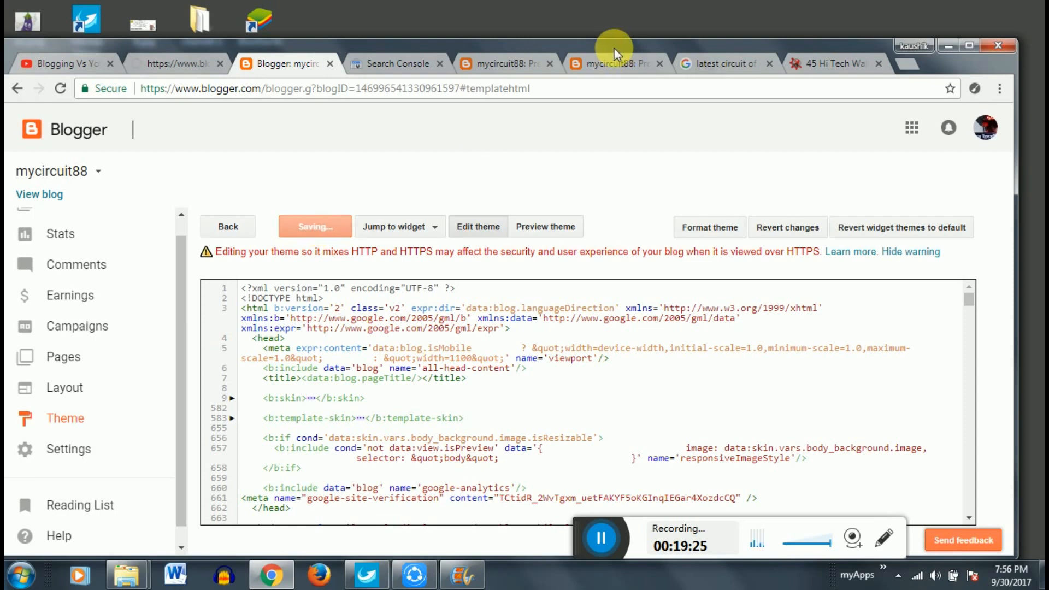
- Try to reload the blank Search Console verification page while checking the theme editor and the wireless connection
click(393, 60)
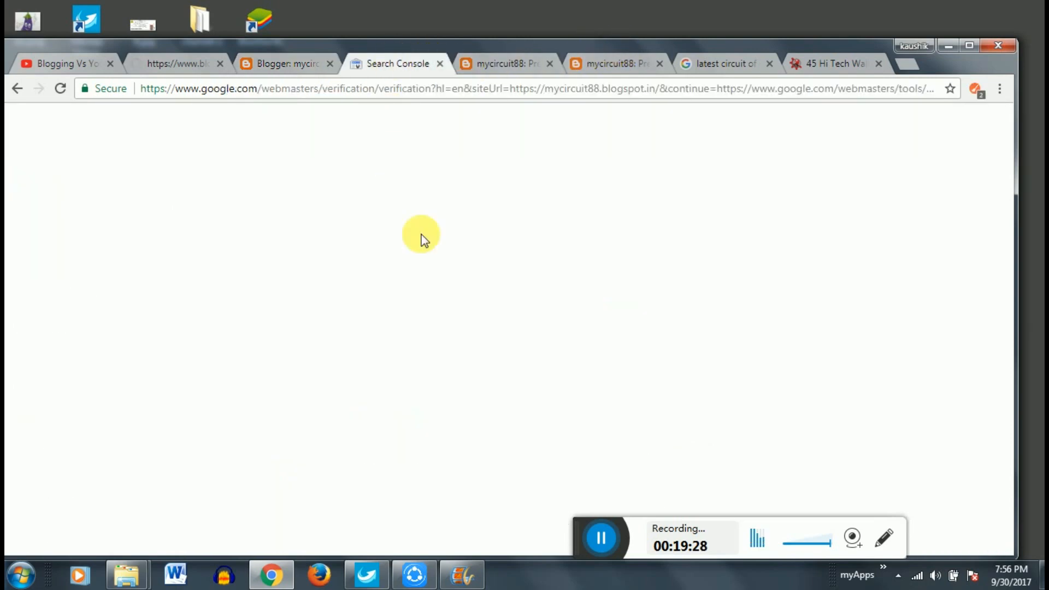
click(282, 65)
click(375, 63)
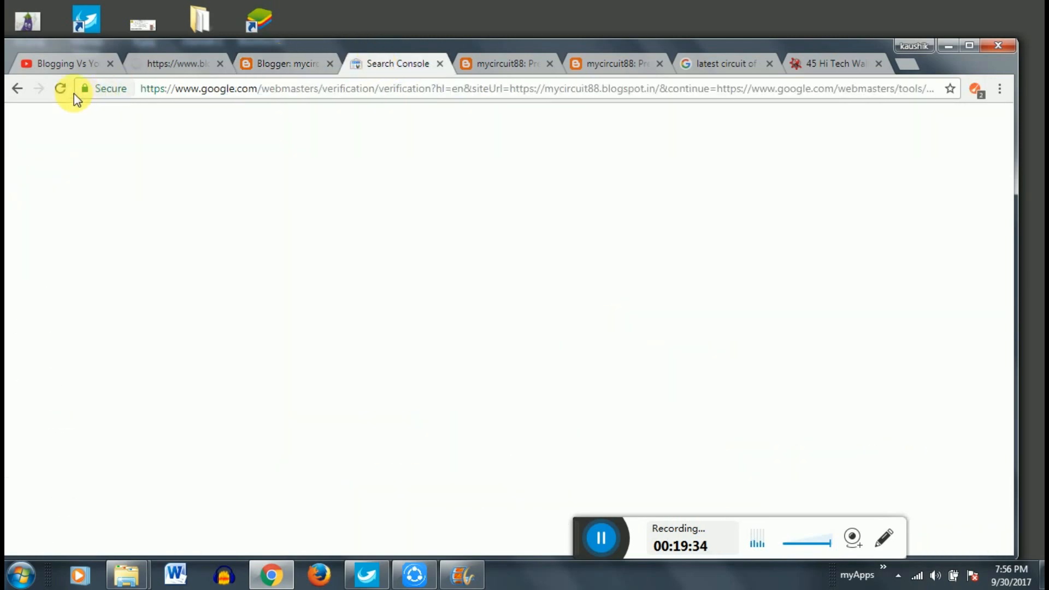
click(59, 90)
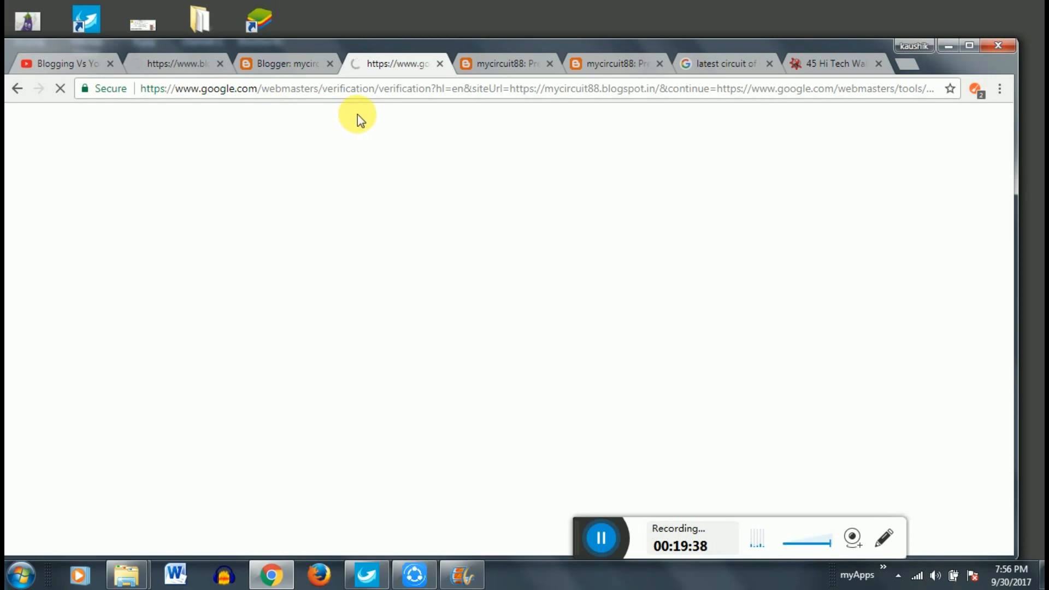
click(295, 59)
click(365, 66)
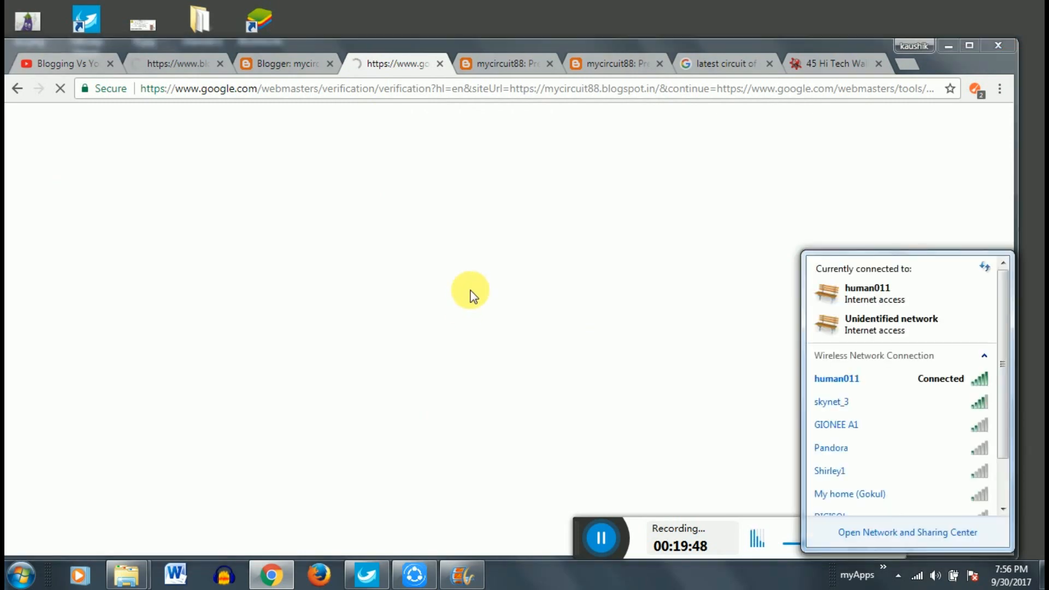
click(610, 288)
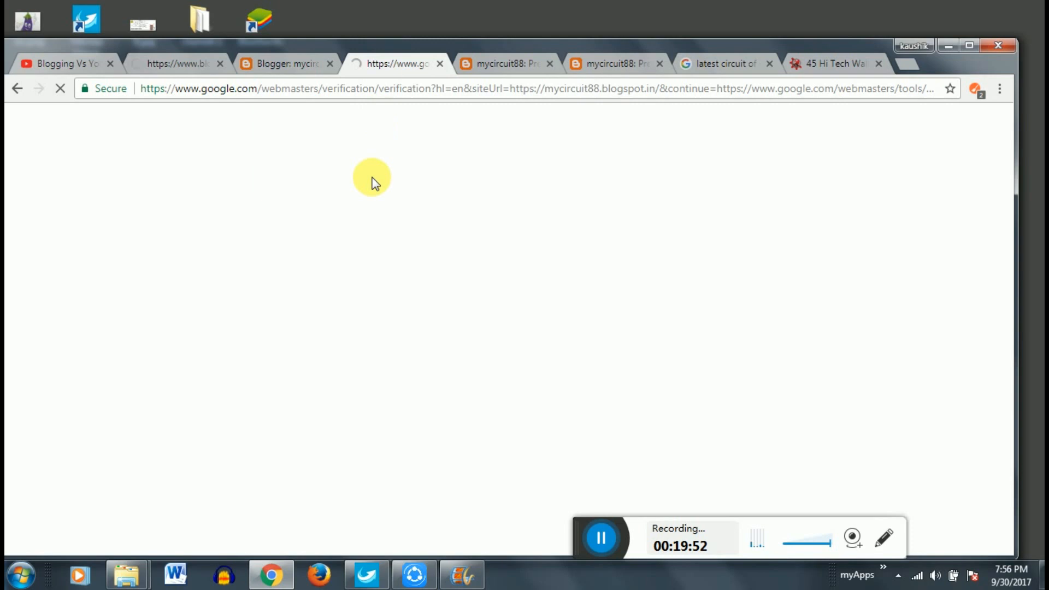
click(300, 71)
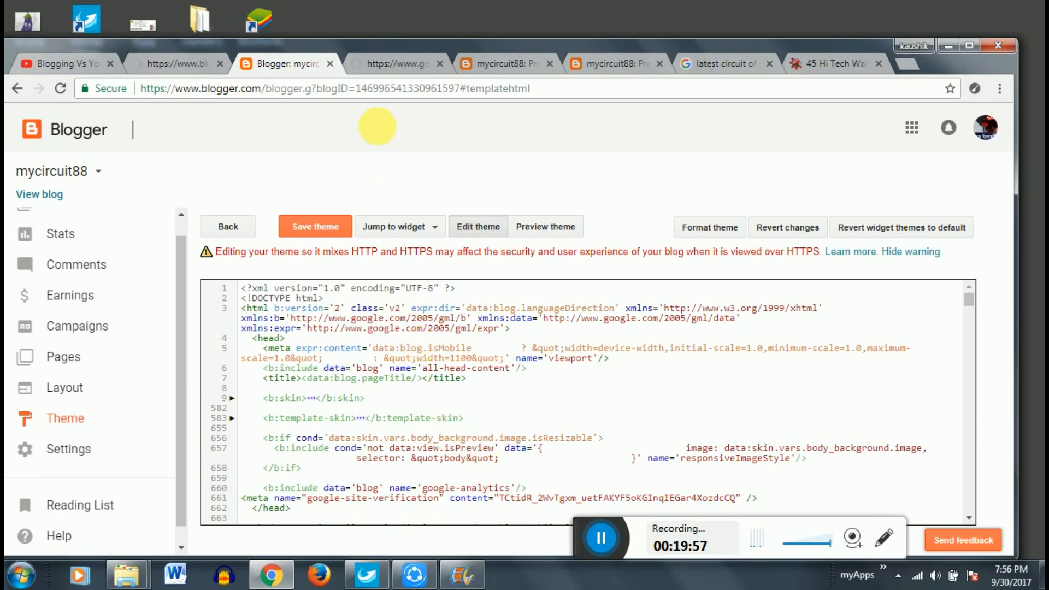
click(385, 67)
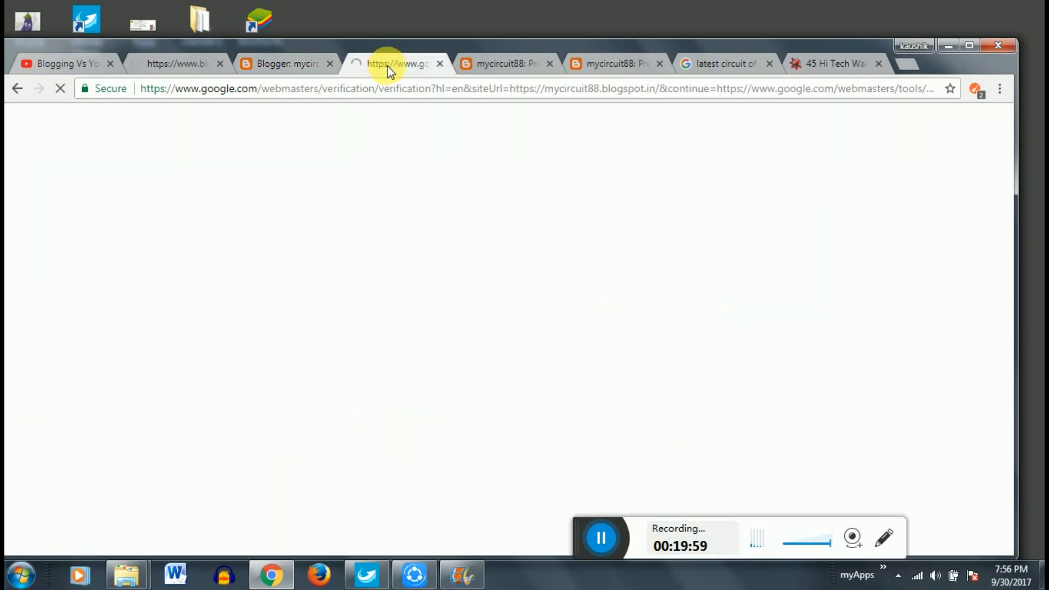
- Switch the computer's wireless connection to the skynet_3 network
click(917, 575)
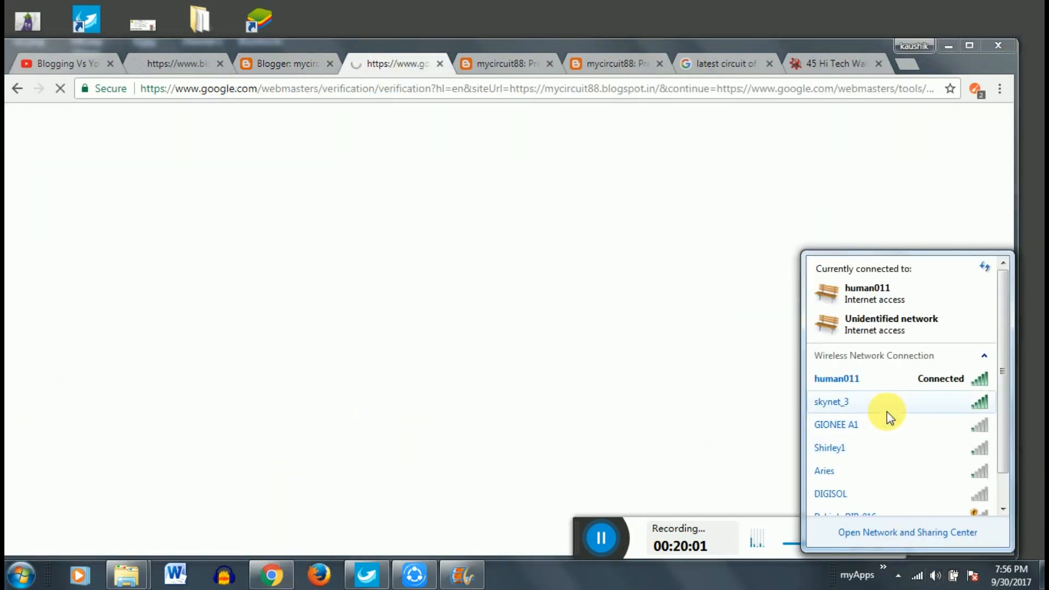
click(923, 403)
click(955, 424)
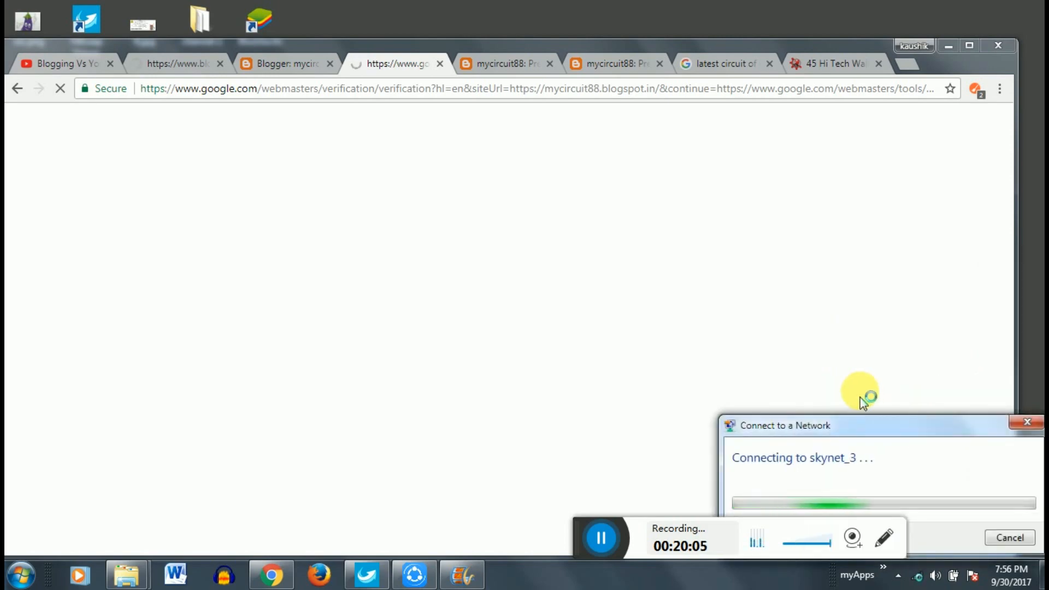
click(562, 348)
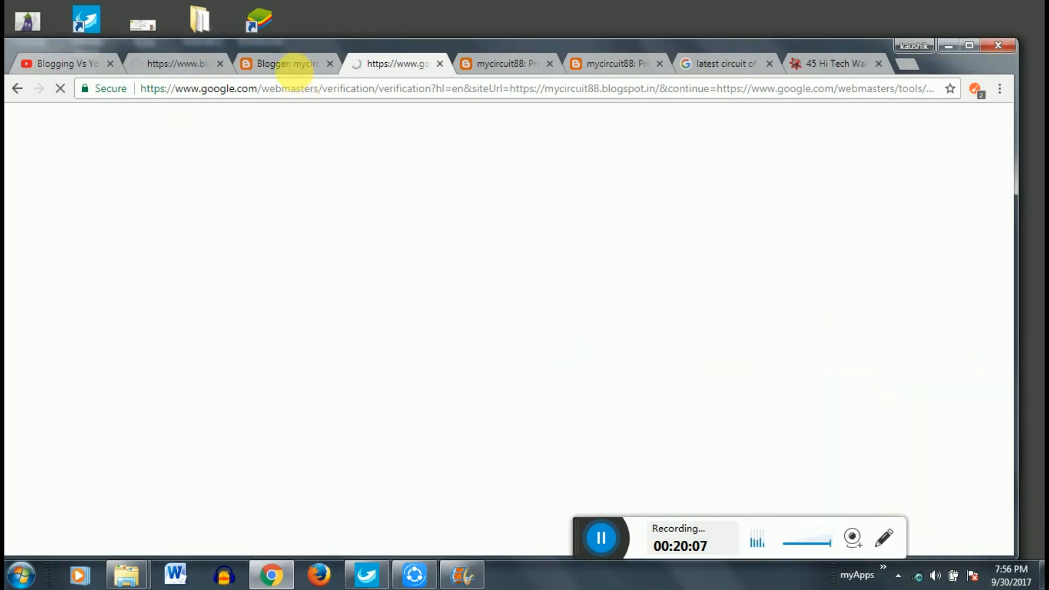
- Decline the reload of the theme editor to keep its changes, and try to reload the Search Console verification page
click(293, 74)
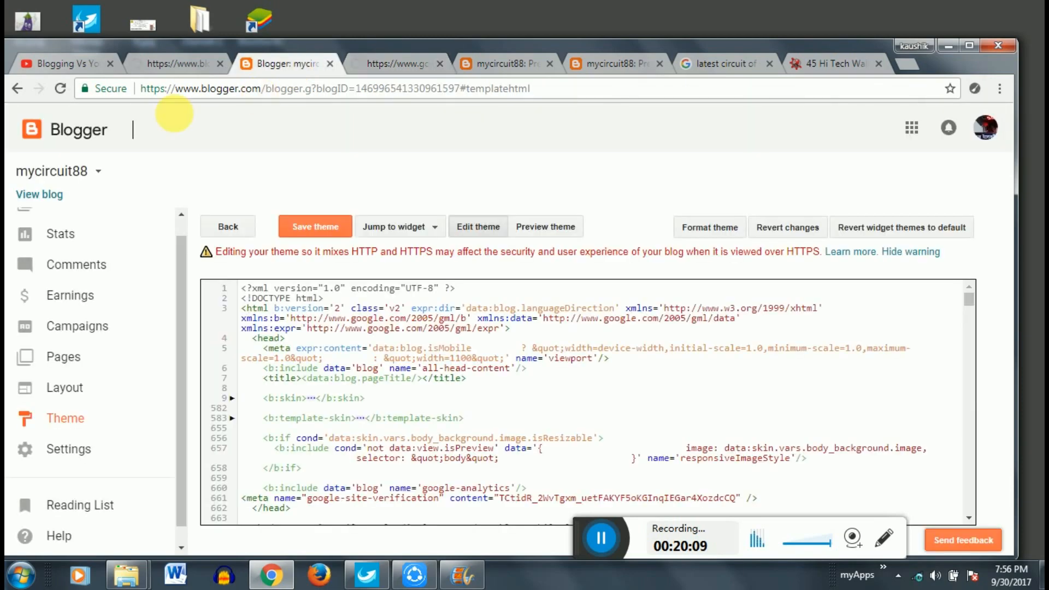
click(67, 92)
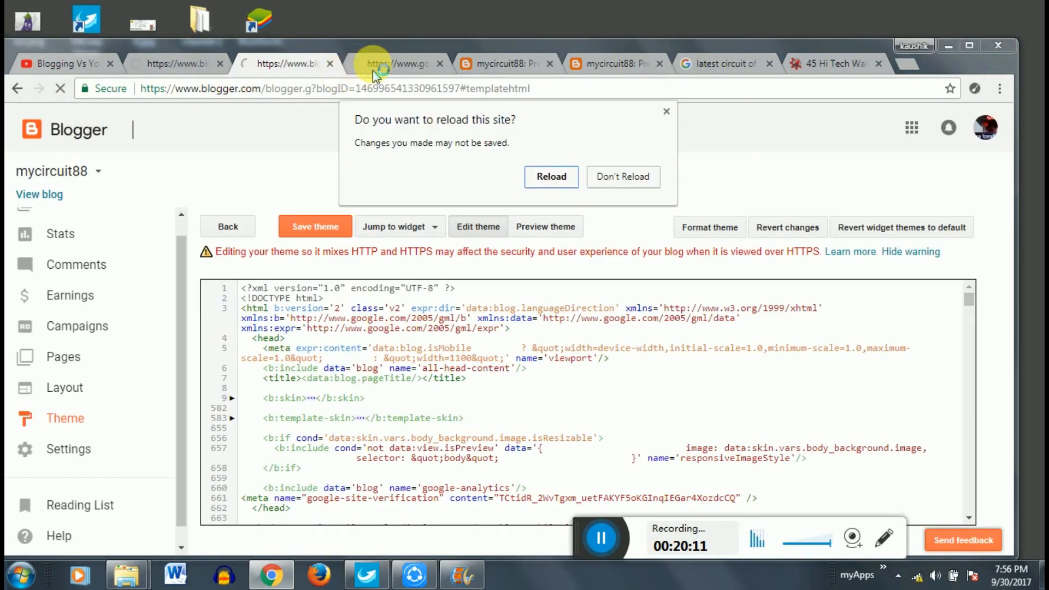
click(626, 175)
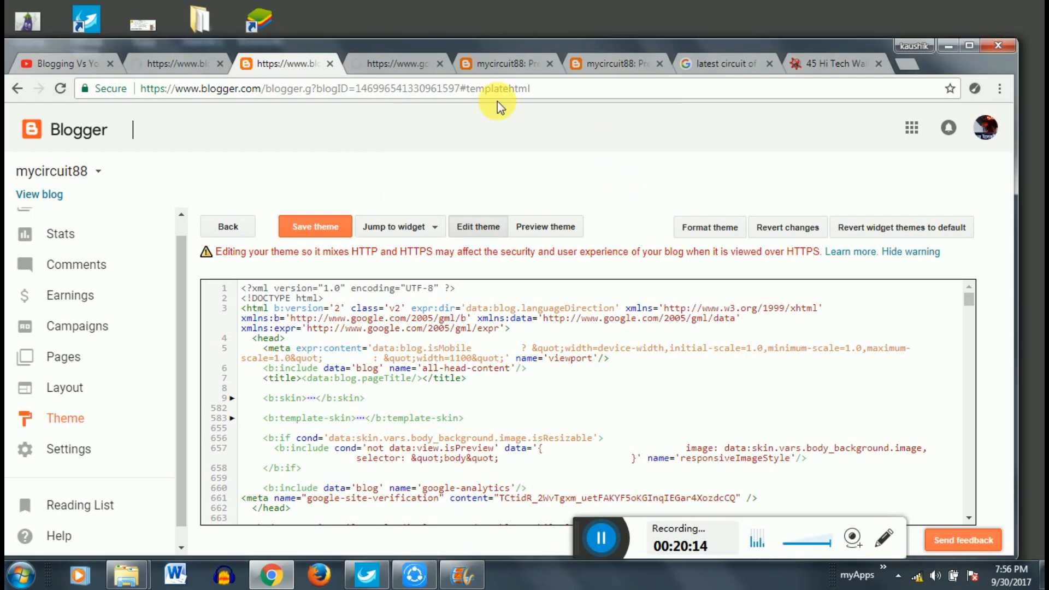
click(398, 64)
click(60, 89)
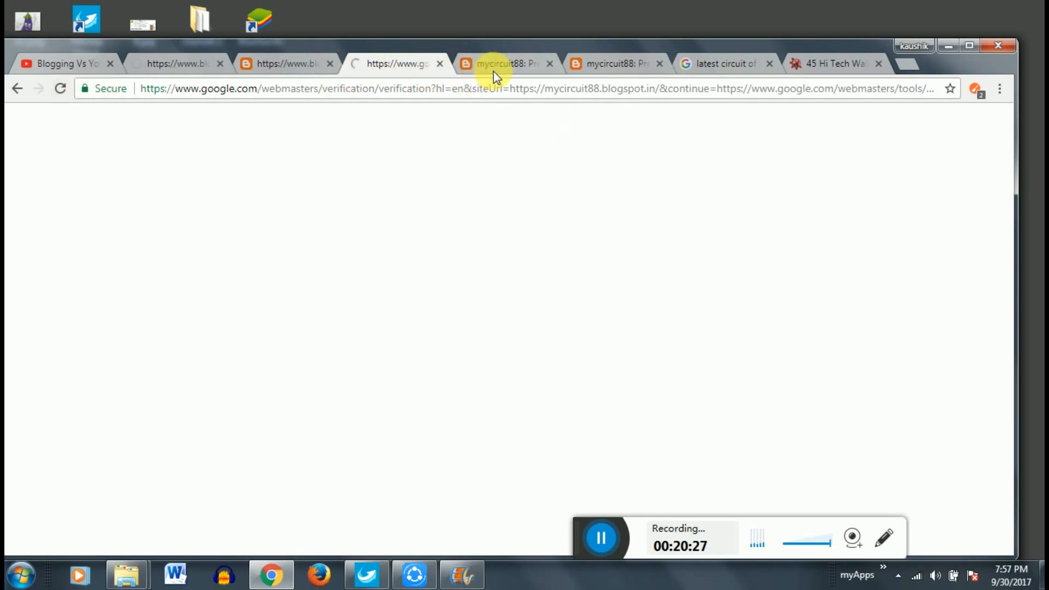
- Search Google for "search console" in place of the blank verification page
click(429, 87)
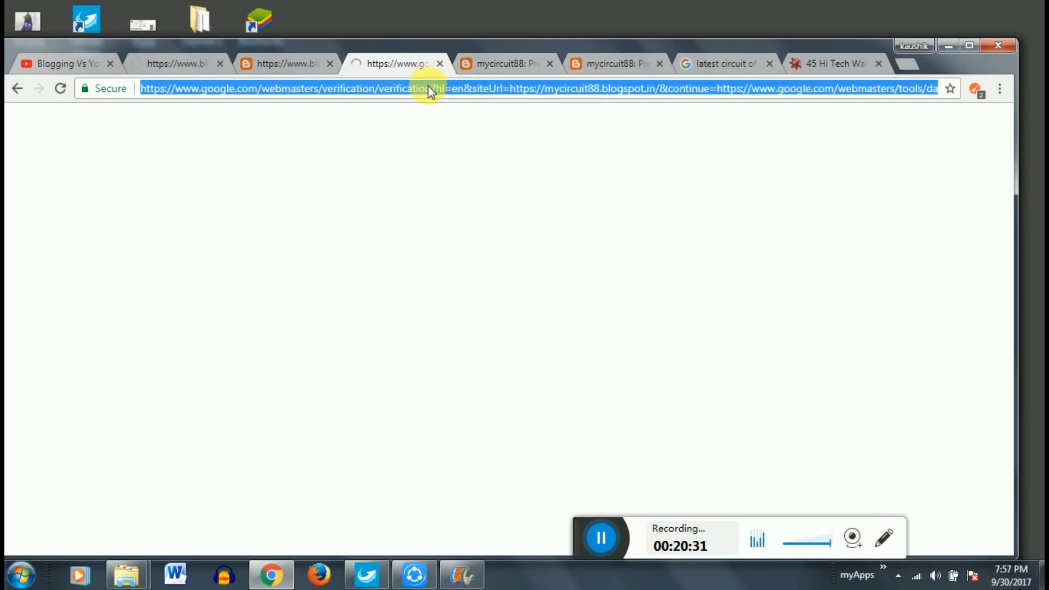
text(search console)
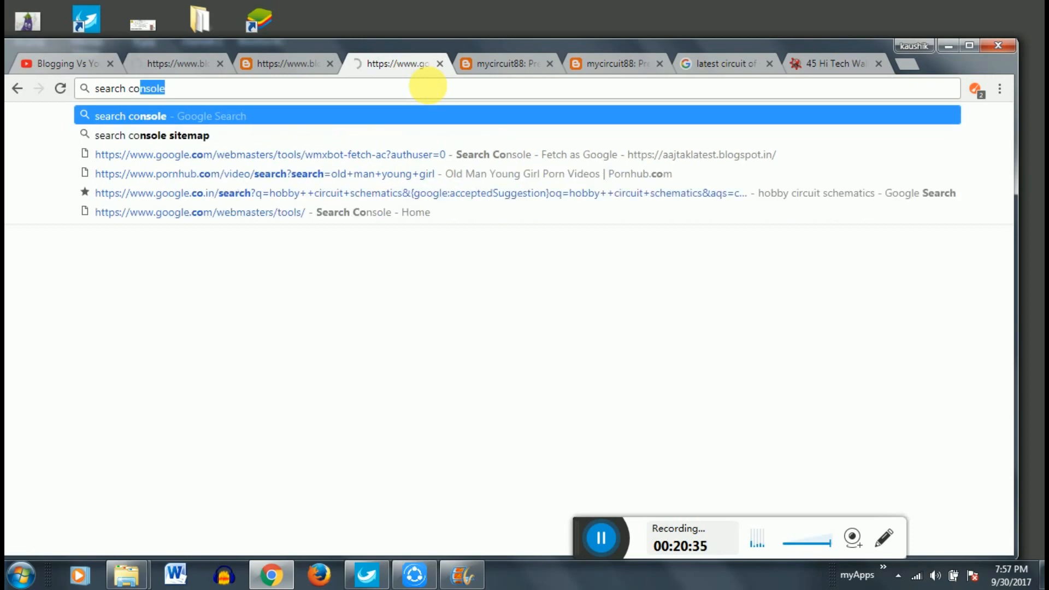
key(Return)
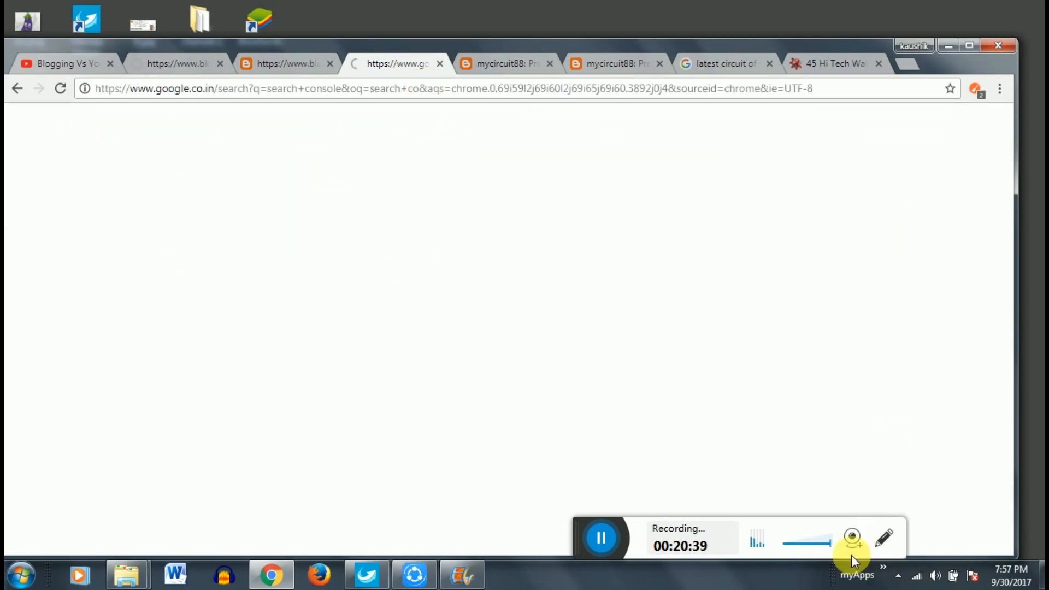
- Close the background program running next to SHAREit and choose to wait for the unresponsive browser pages
right_click(420, 575)
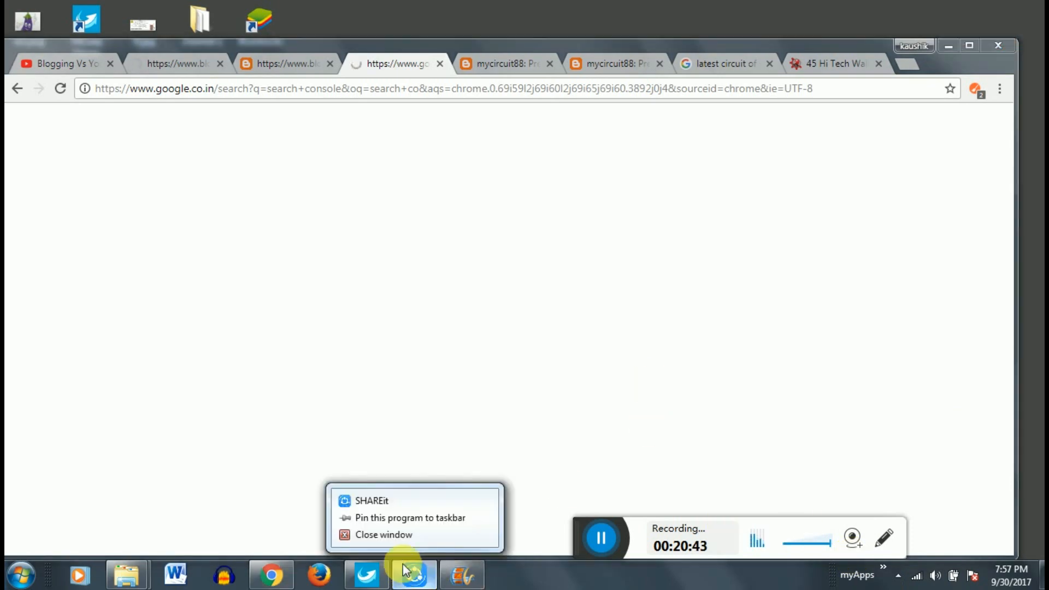
right_click(375, 572)
click(346, 535)
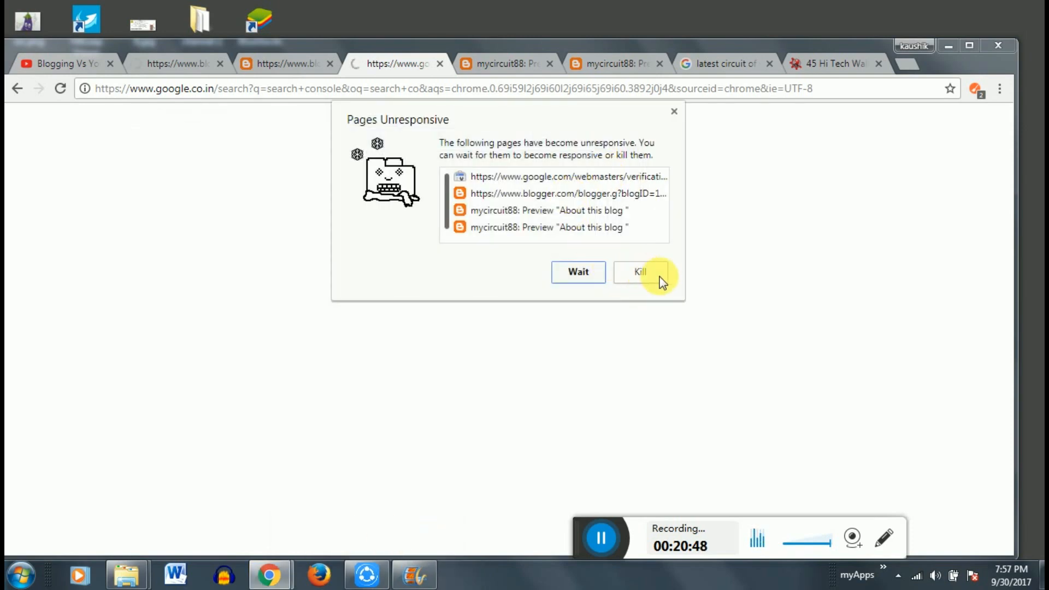
click(579, 272)
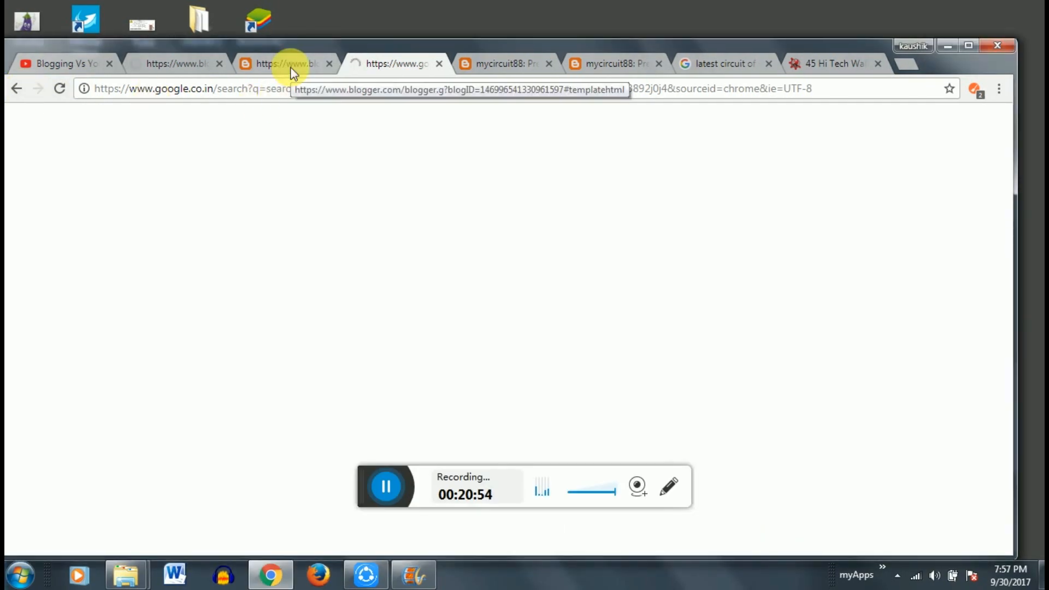
- Try to load a google.com page in place of the stalled search page
click(293, 87)
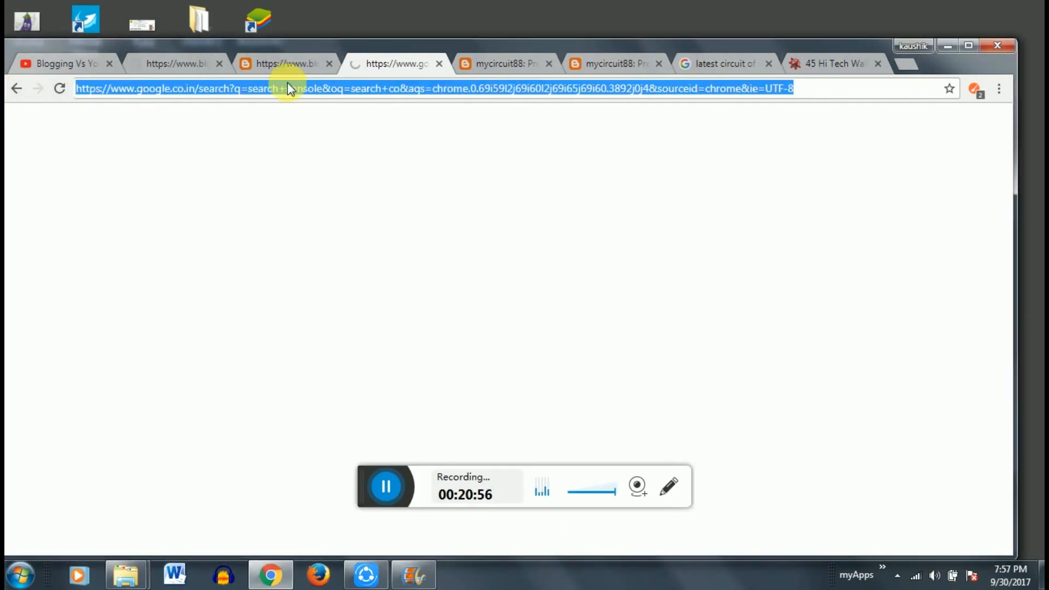
text(google)
key(Return)
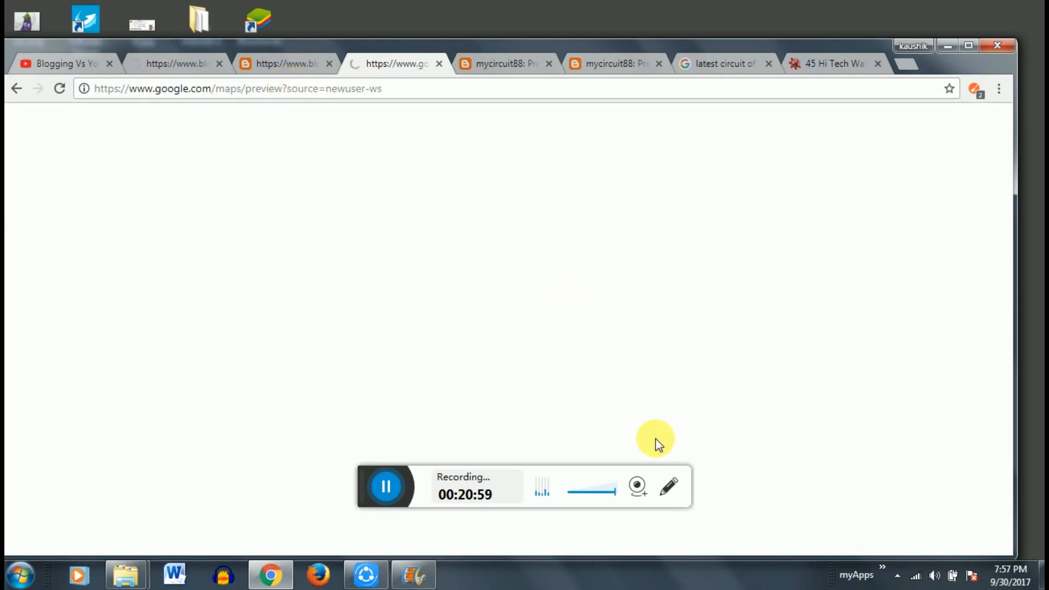
- Reconnect the computer to the human011 wireless network
click(921, 583)
click(923, 404)
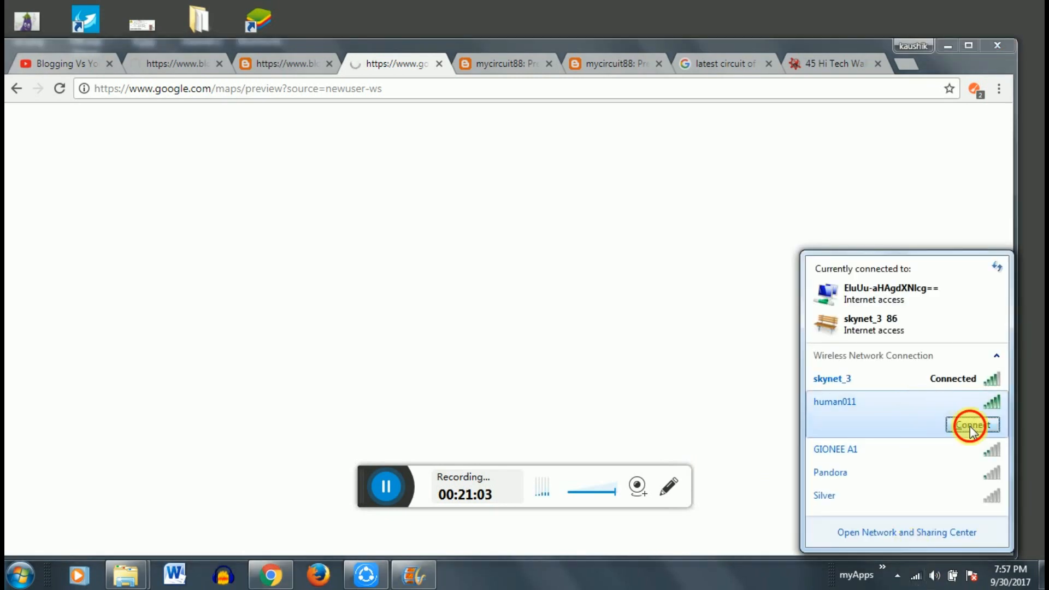
click(969, 426)
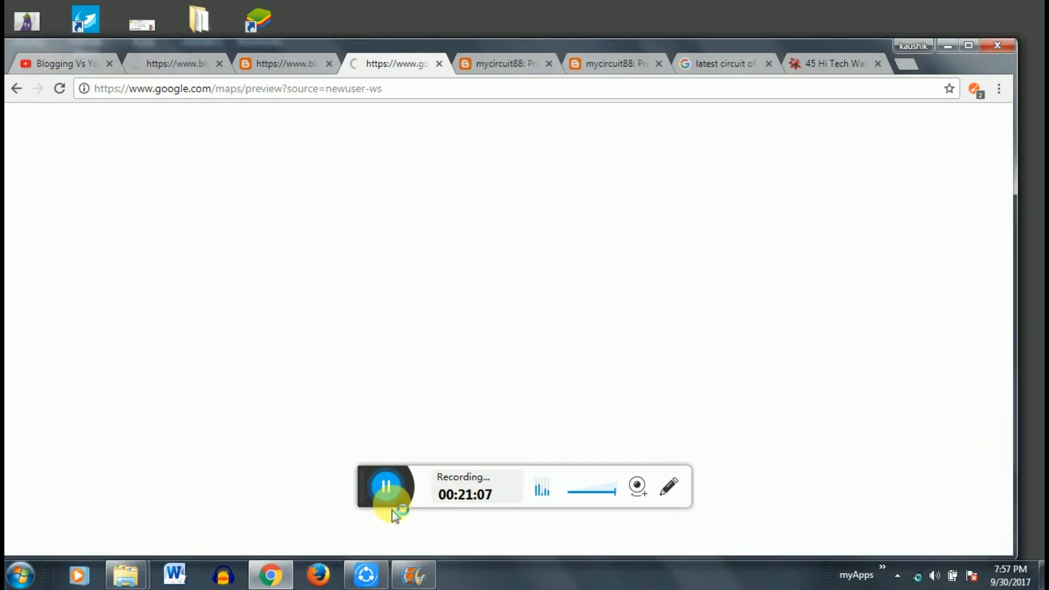
click(388, 493)
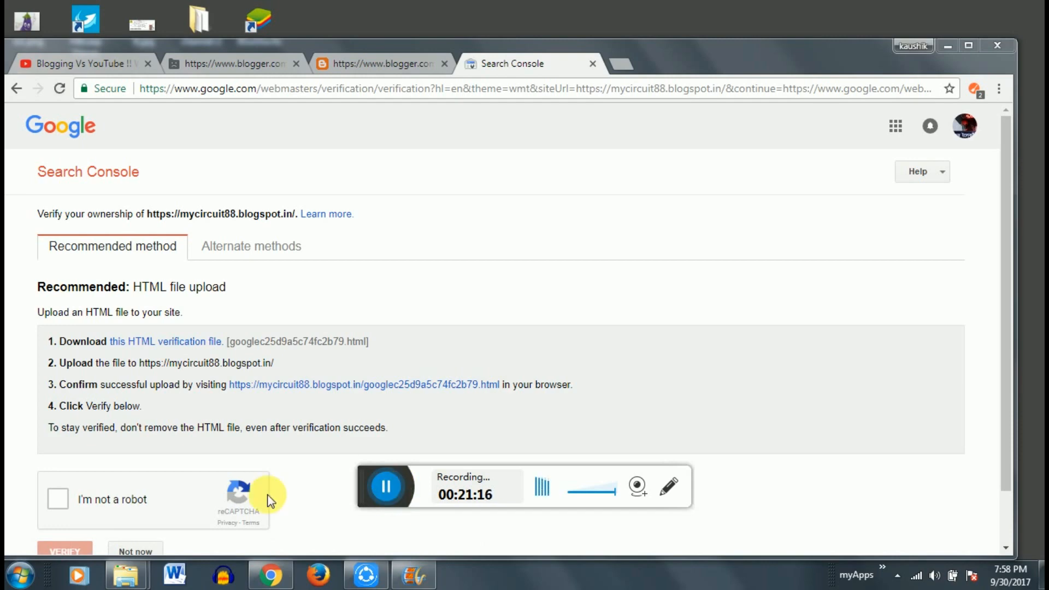
click(61, 500)
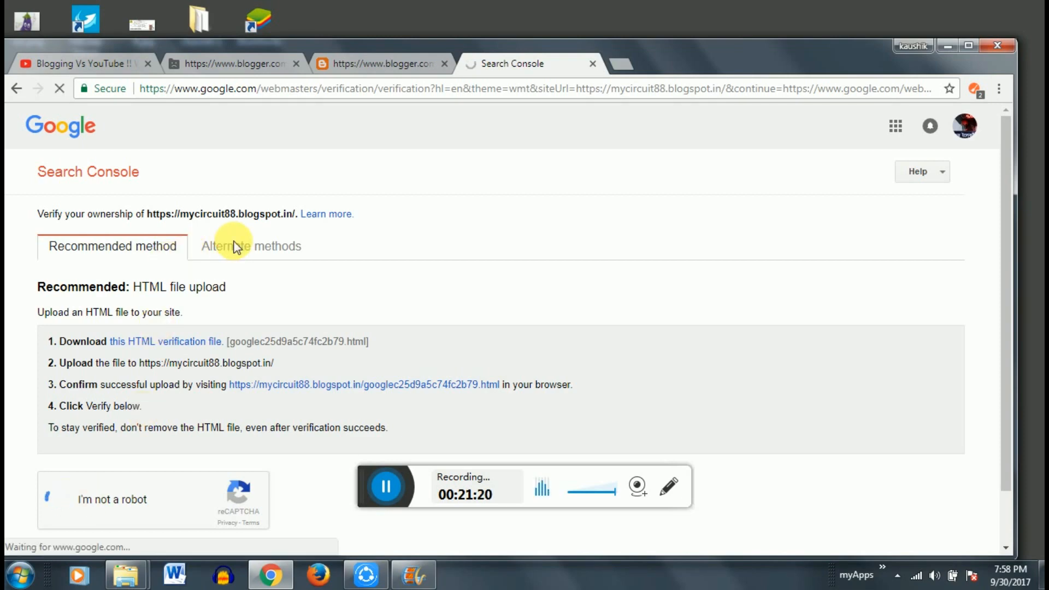
click(264, 248)
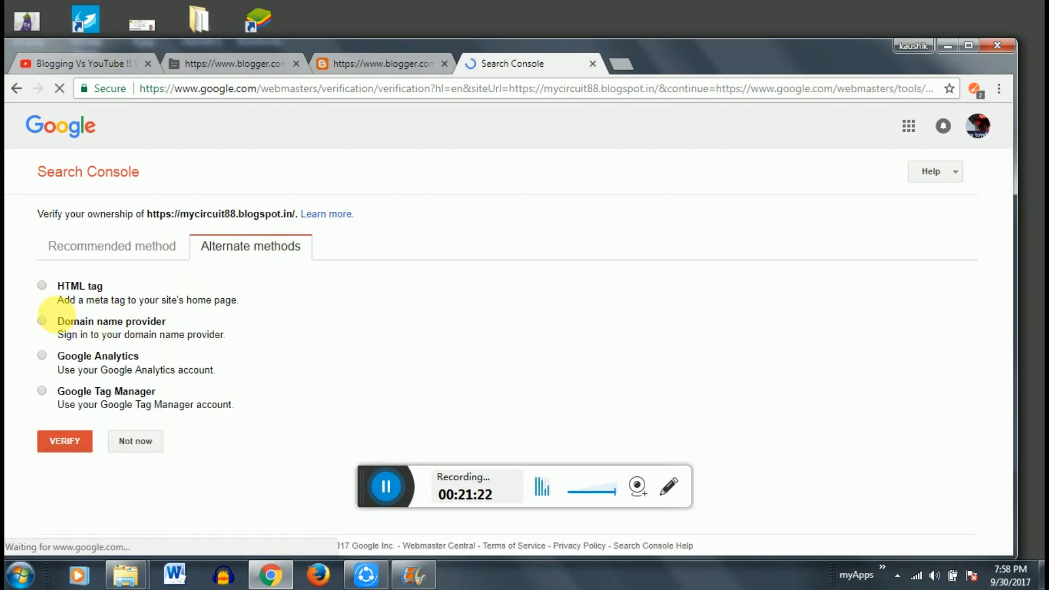
click(42, 285)
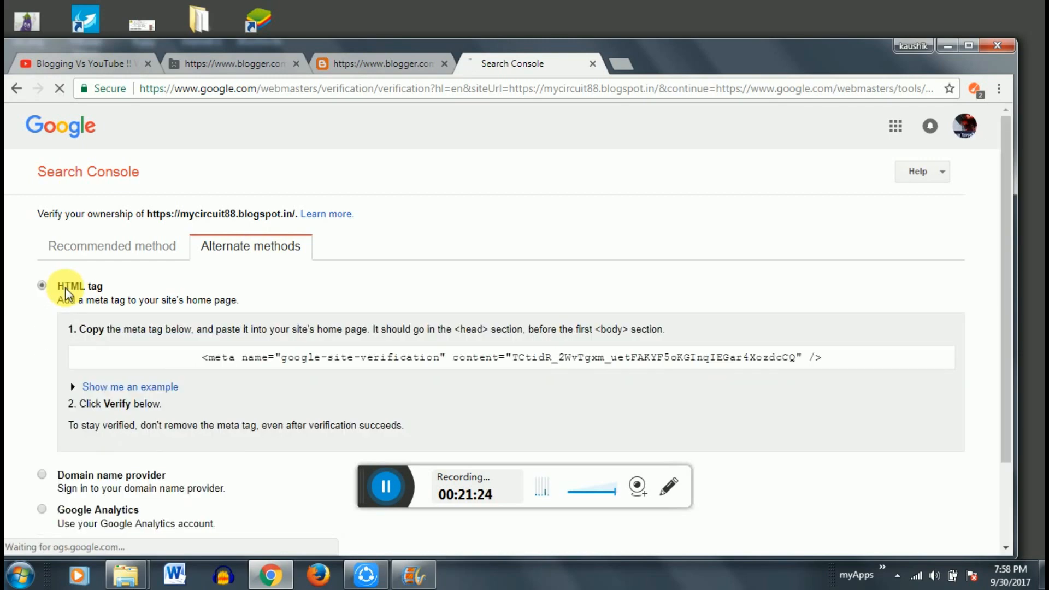
scroll(269, 440, down, 2)
click(64, 491)
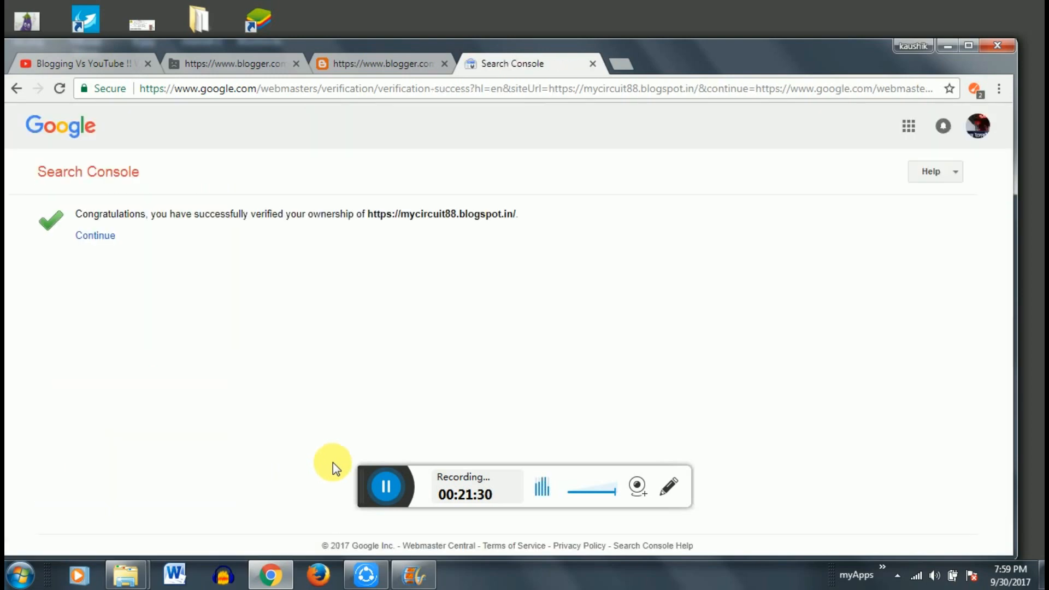
drag(557, 230, 51, 200)
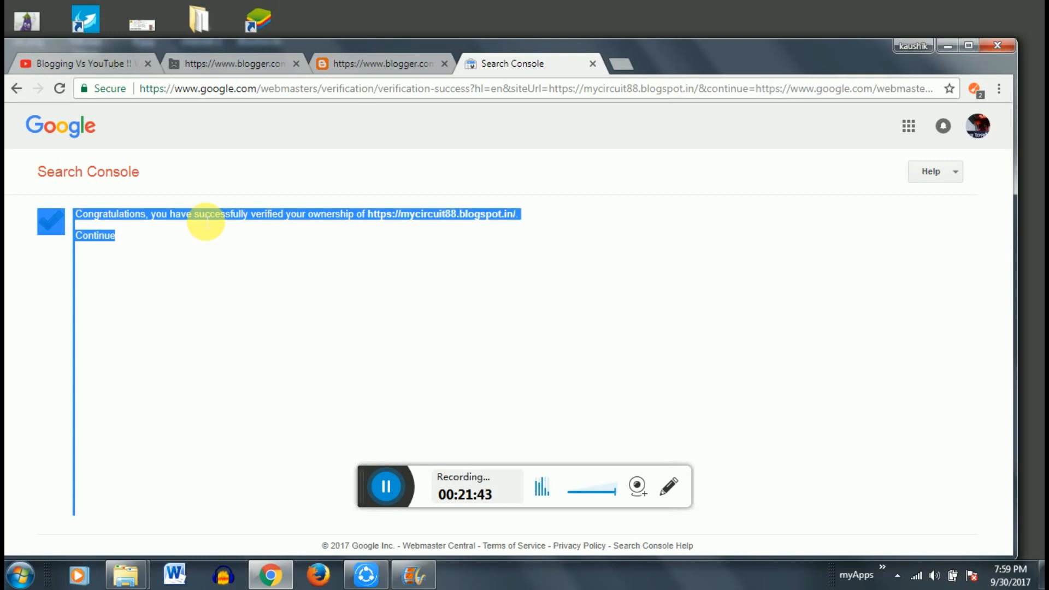
click(154, 219)
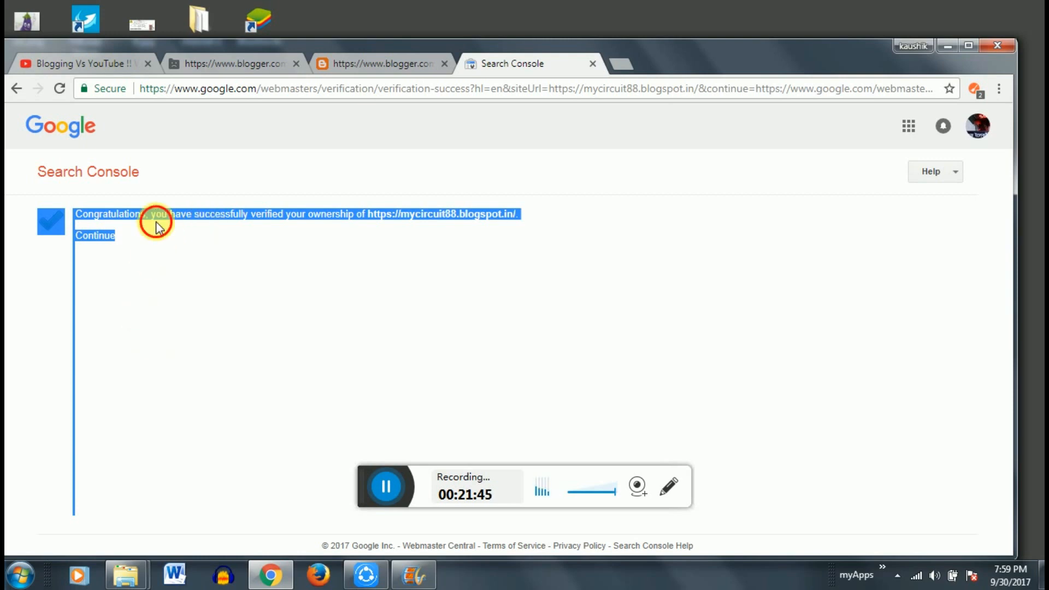